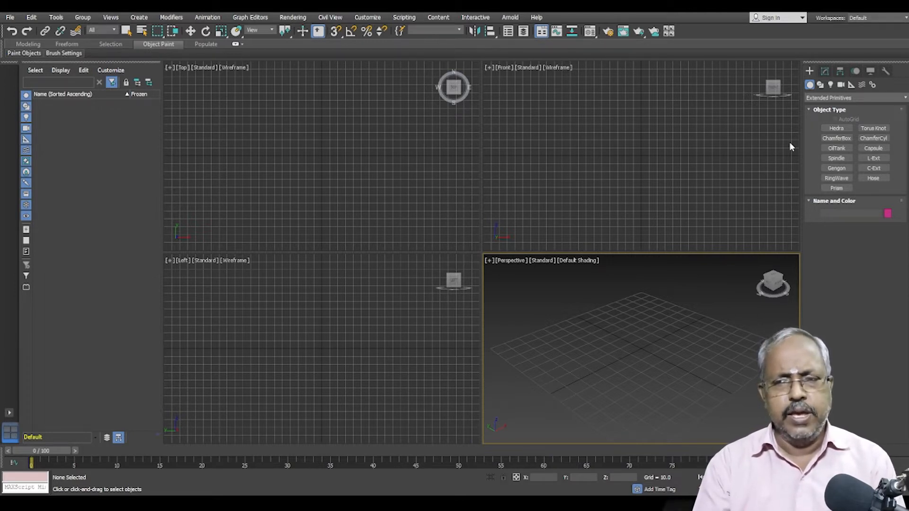
Step: Create a Tetra hedra with a radius of about 57 near the centre of the Top view
click(835, 128)
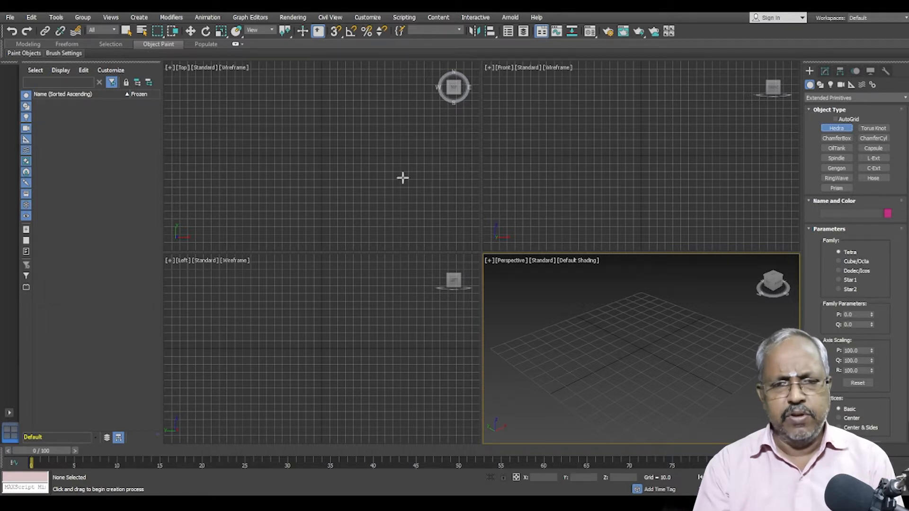
drag(320, 151, 347, 187)
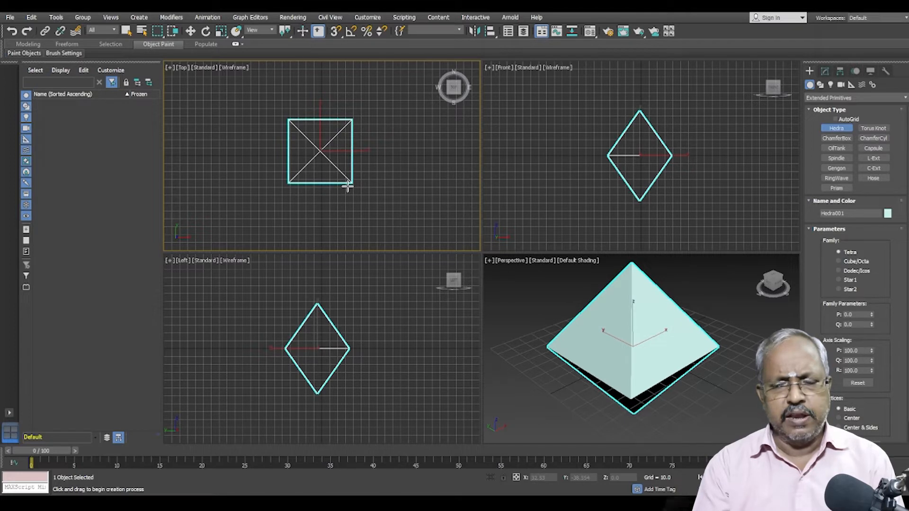
drag(347, 187, 347, 187)
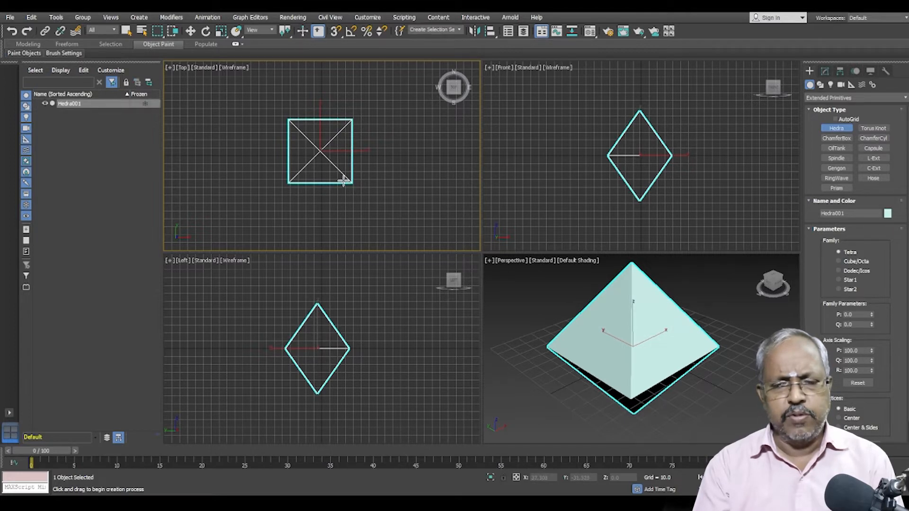
middle_drag(680, 333, 686, 291)
scroll(682, 331, down, 5)
scroll(682, 331, up, 7)
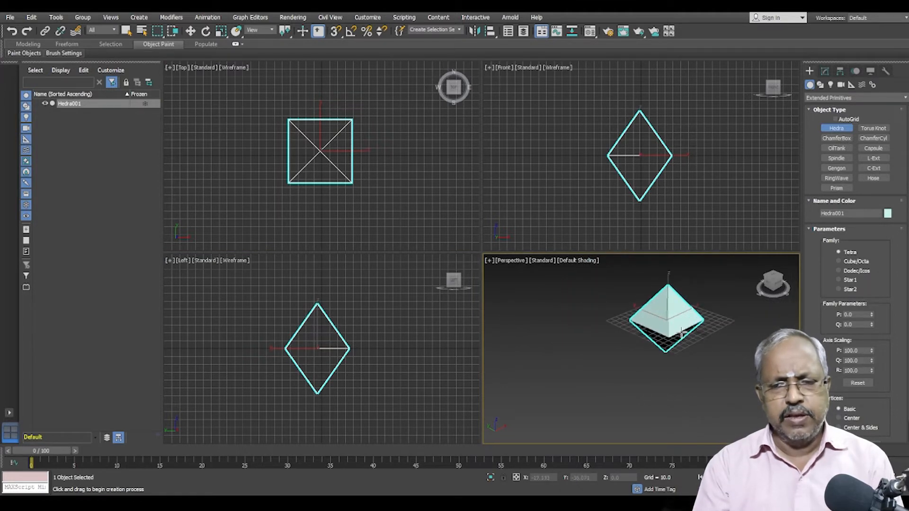
Step: Cycle the hedra's family through Cube/Octa, Dodec/Icos, Star1 and Star2, and return it to Tetra
click(838, 261)
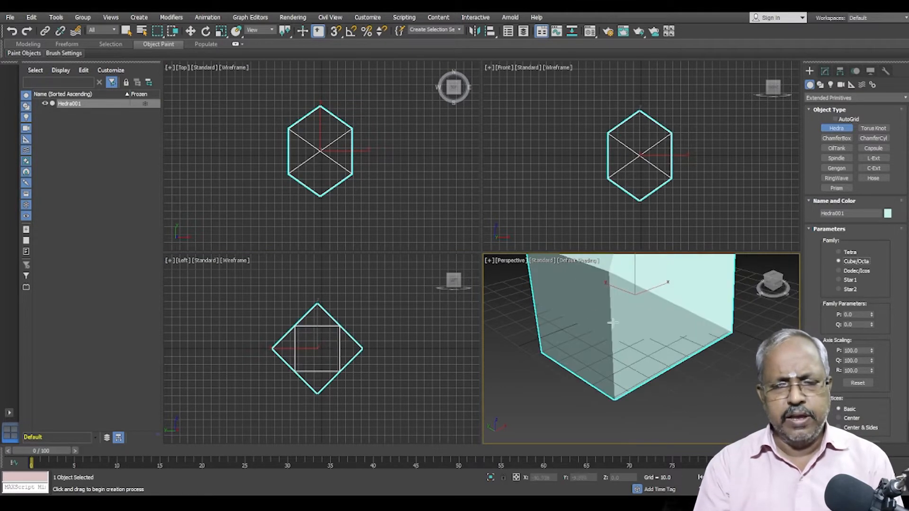
scroll(633, 327, down, 4)
scroll(633, 327, up, 2)
scroll(633, 326, up, 2)
scroll(633, 326, down, 2)
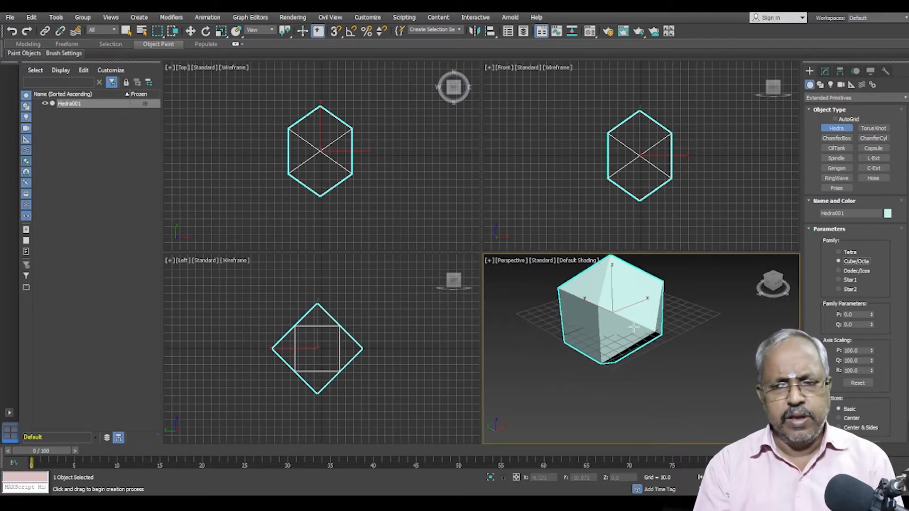
click(838, 270)
click(838, 280)
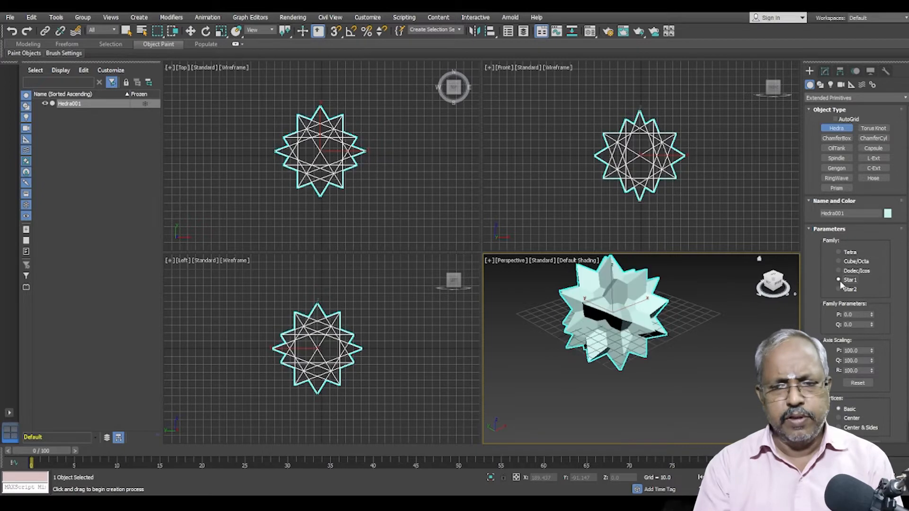
click(838, 289)
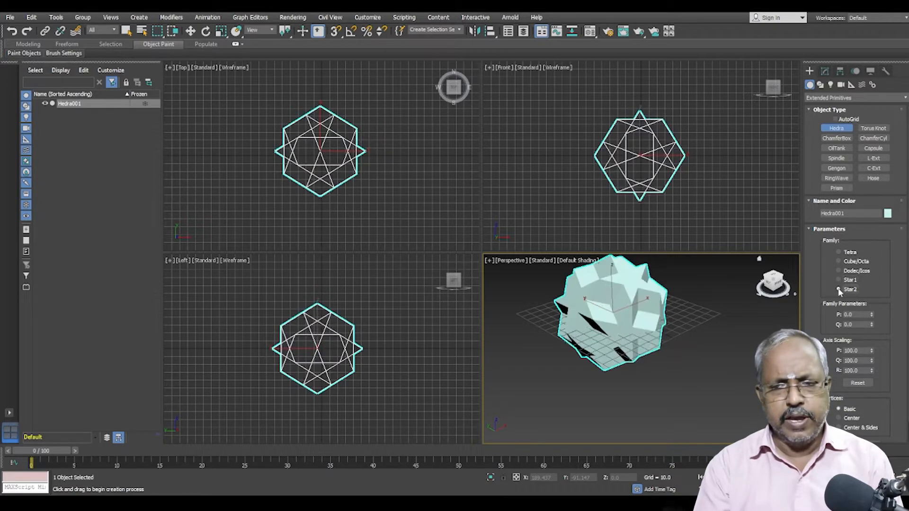
click(837, 253)
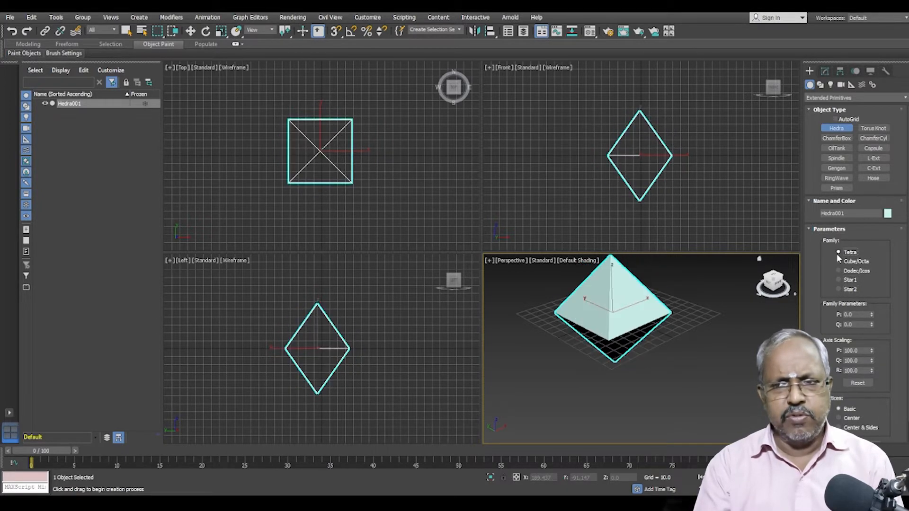
Step: Create a standard-primitive pyramid beside the hedra in the Top view, about 47.6 wide, 36.7 deep and 42.2 high
click(845, 107)
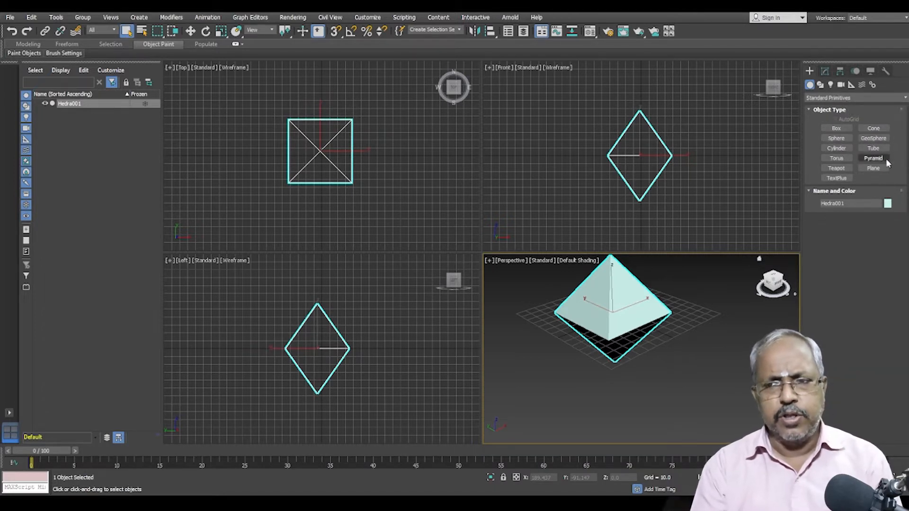
click(862, 160)
drag(409, 160, 428, 175)
click(438, 152)
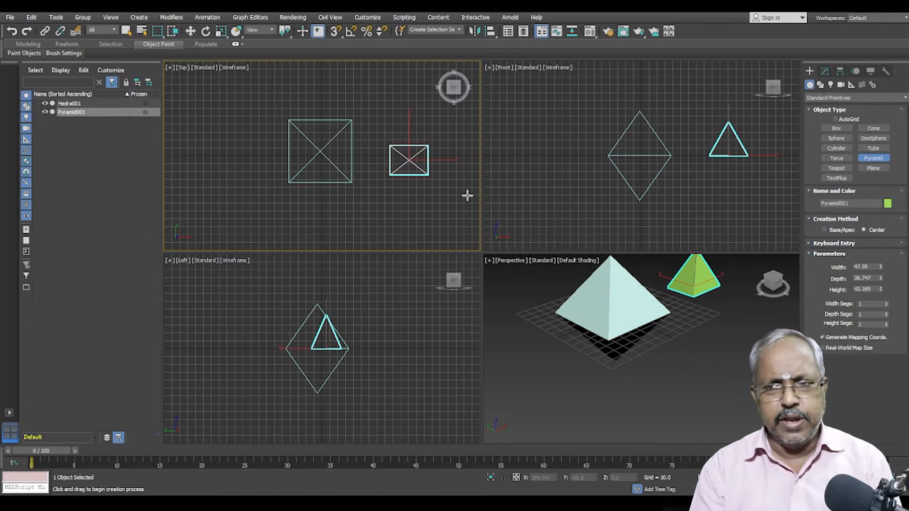
Step: Select the hedra for modification and set its family parameters to P 0.26 and Q 0.17
click(822, 115)
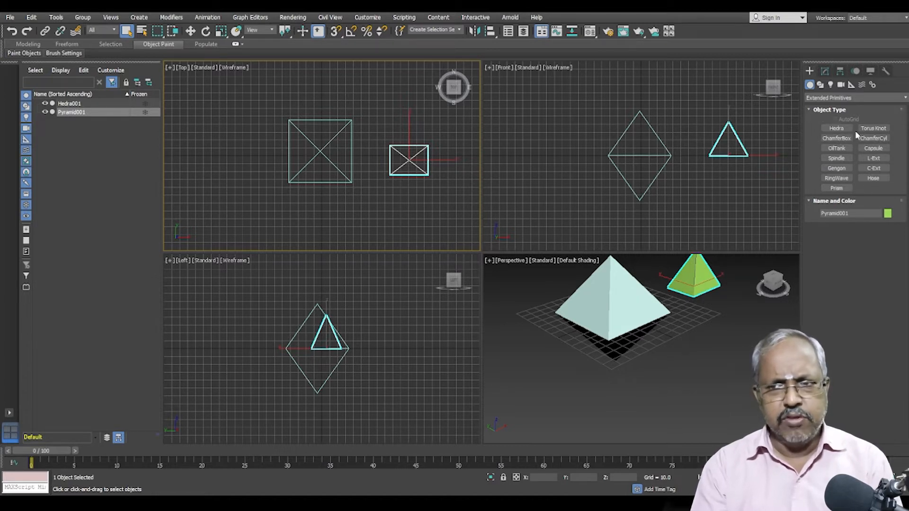
click(826, 70)
click(327, 183)
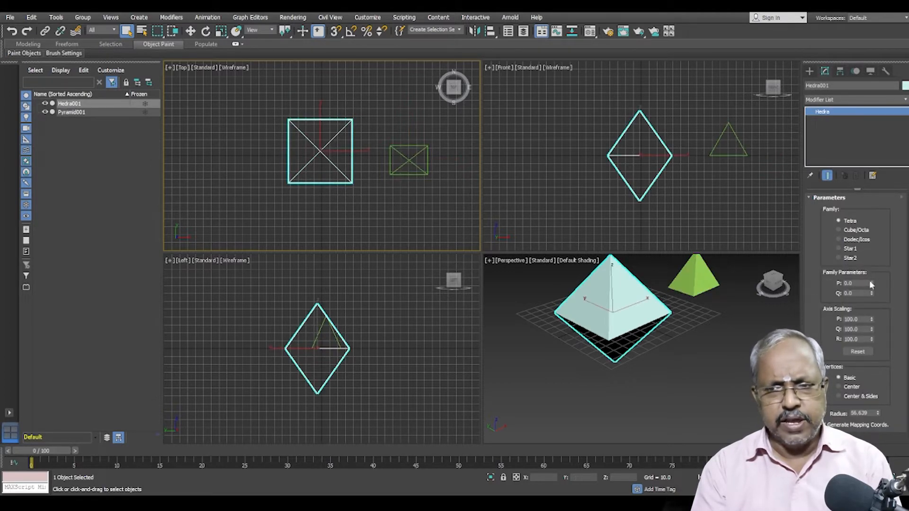
mouse_move(871, 283)
mouse_down()
mouse_move(872, 264)
mouse_move(872, 286)
mouse_up()
Step: Set the hedra's axis scaling to P 204, Q 158.5 and R 126.5
drag(871, 320, 881, 221)
scroll(704, 366, down, 5)
scroll(701, 367, up, 2)
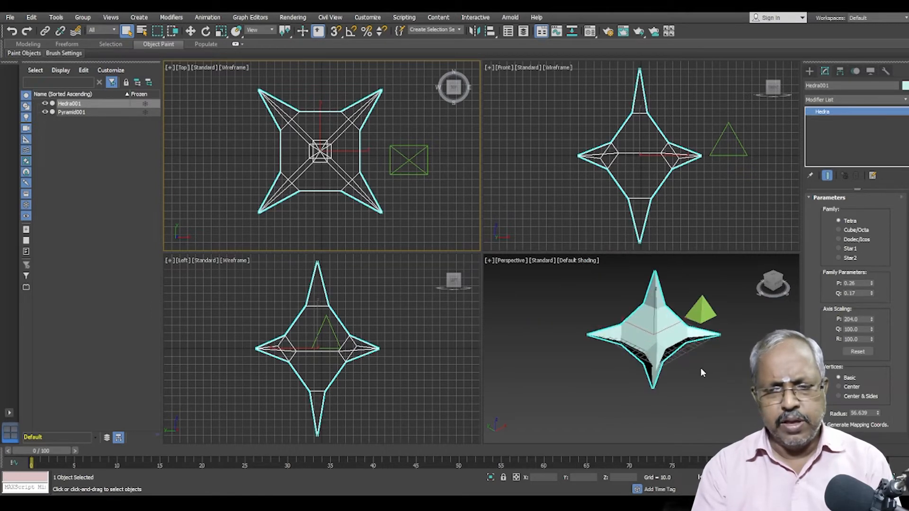
drag(873, 333, 867, 306)
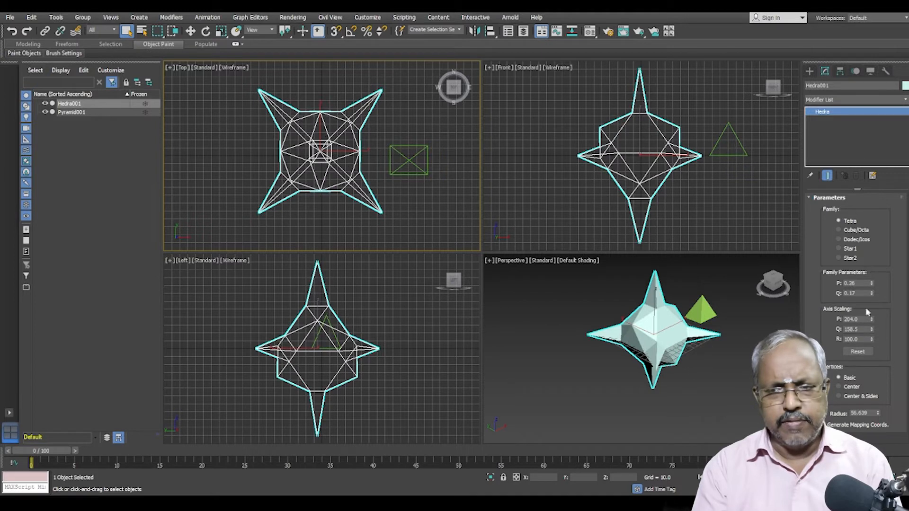
drag(871, 339, 871, 327)
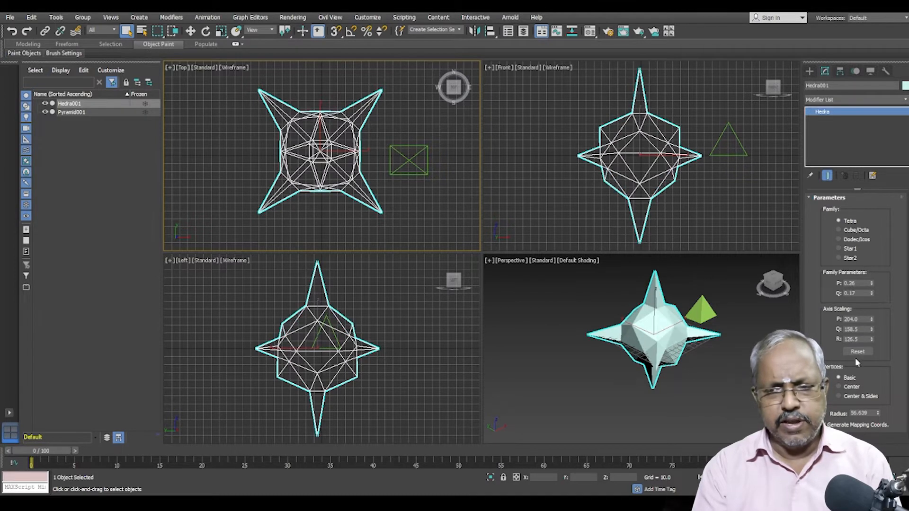
Step: Reset the hedra's axis scaling and set its vertices option to Center & Sides after trying Center
click(857, 352)
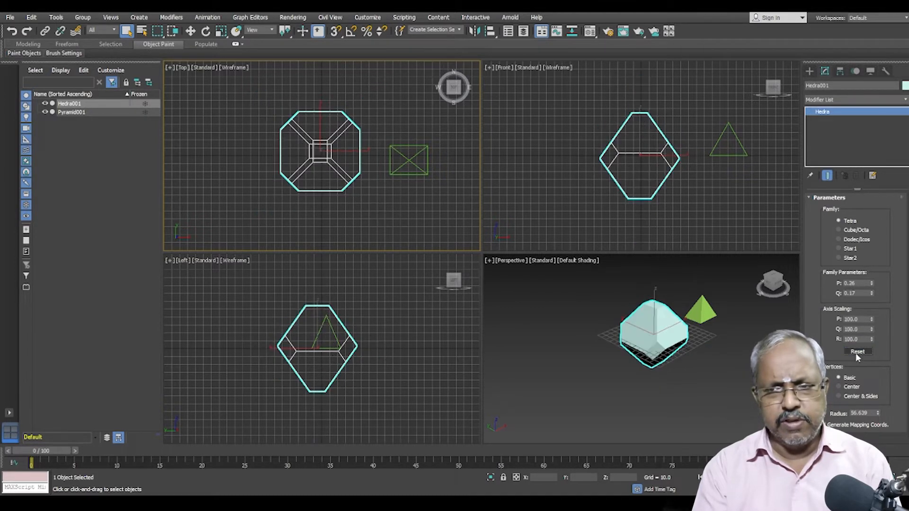
click(848, 388)
click(852, 397)
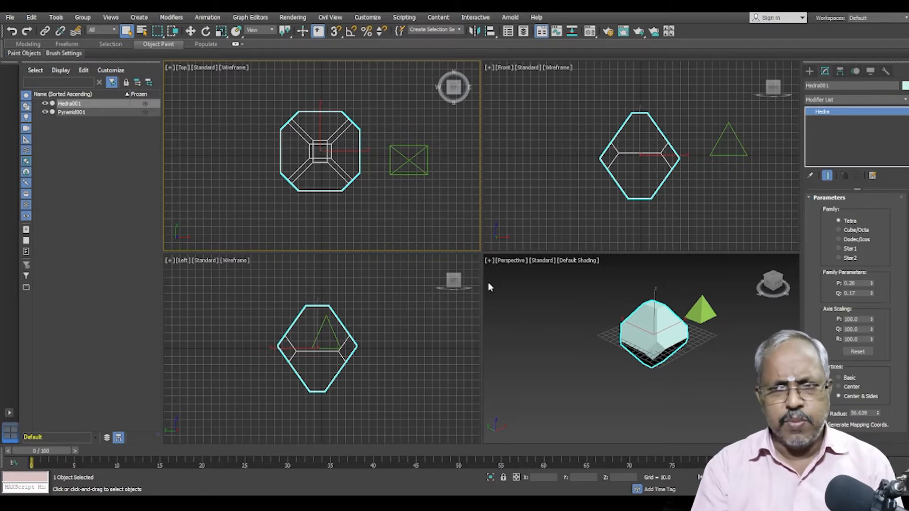
Step: Return to creating extended primitives and delete the pyramid beside the hedra
click(810, 74)
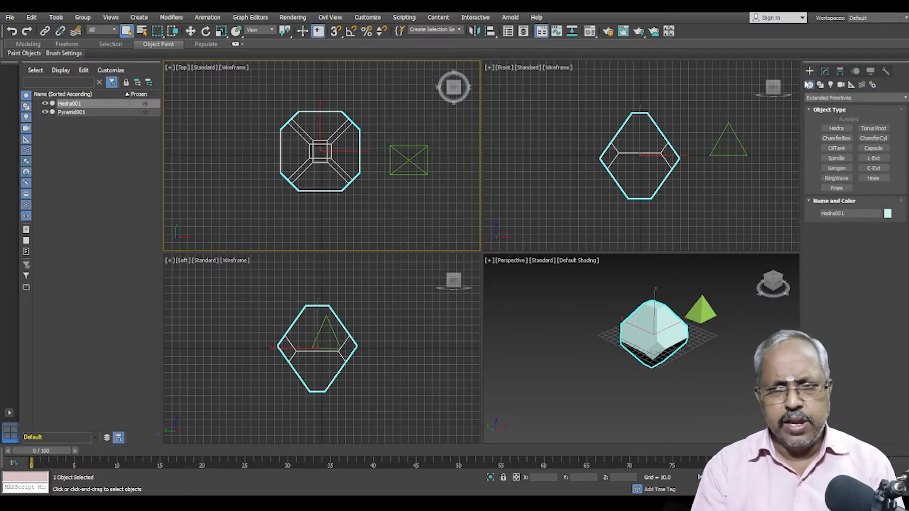
click(410, 205)
drag(361, 118, 432, 203)
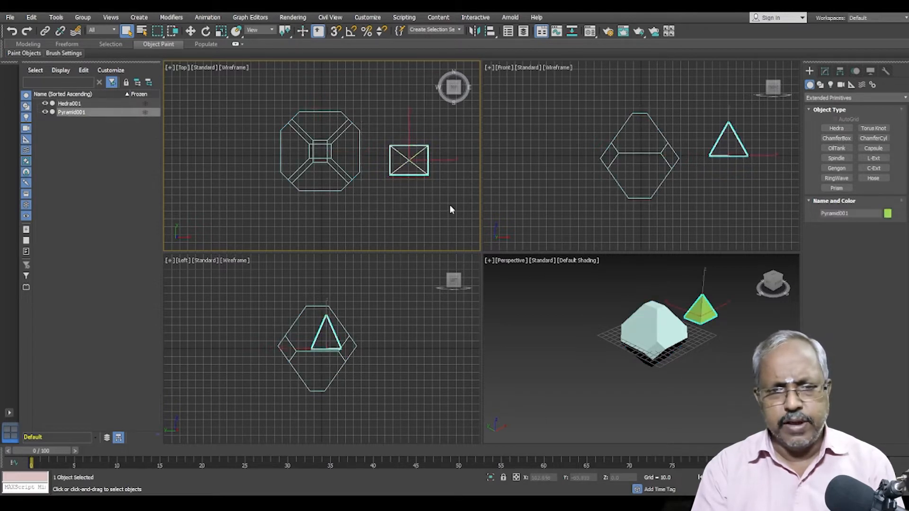
key(Delete)
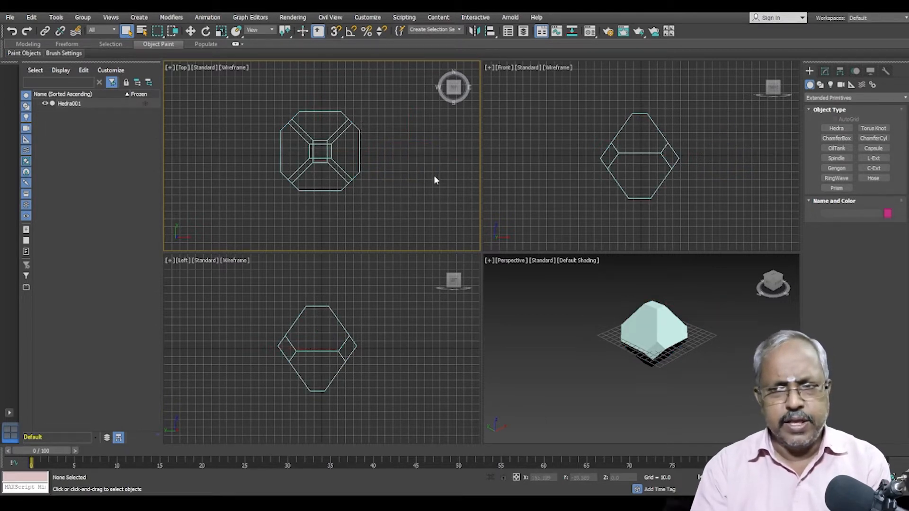
Step: Create a torus knot in the Top view with a base radius of about 85 and a cross-section radius of about 4.7
click(882, 130)
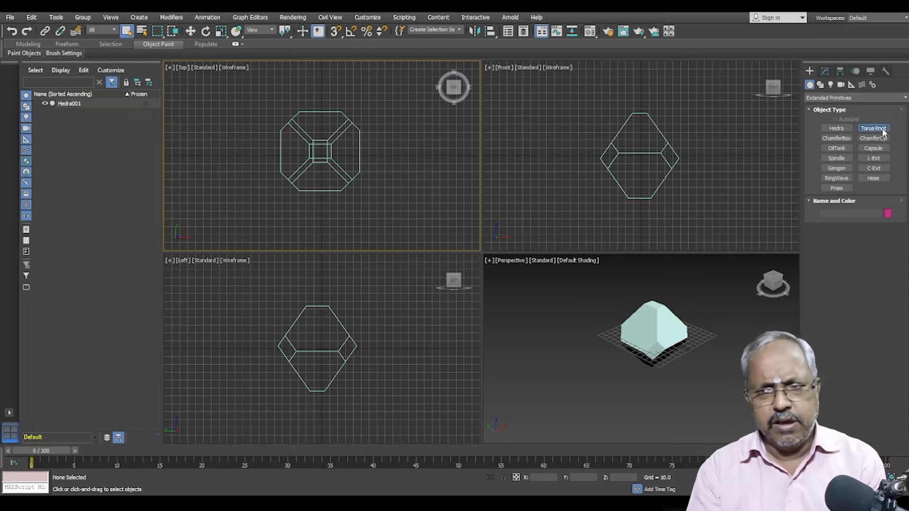
middle_drag(379, 167, 362, 173)
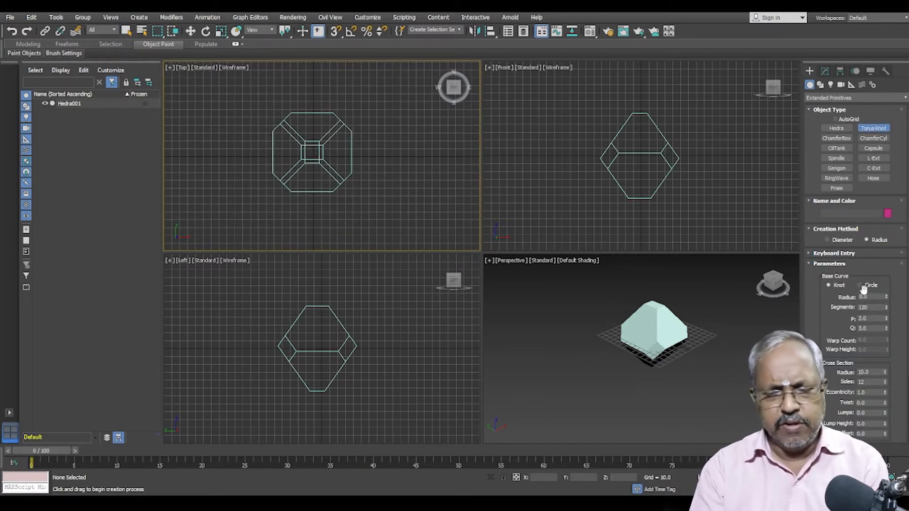
drag(384, 155, 438, 197)
click(447, 205)
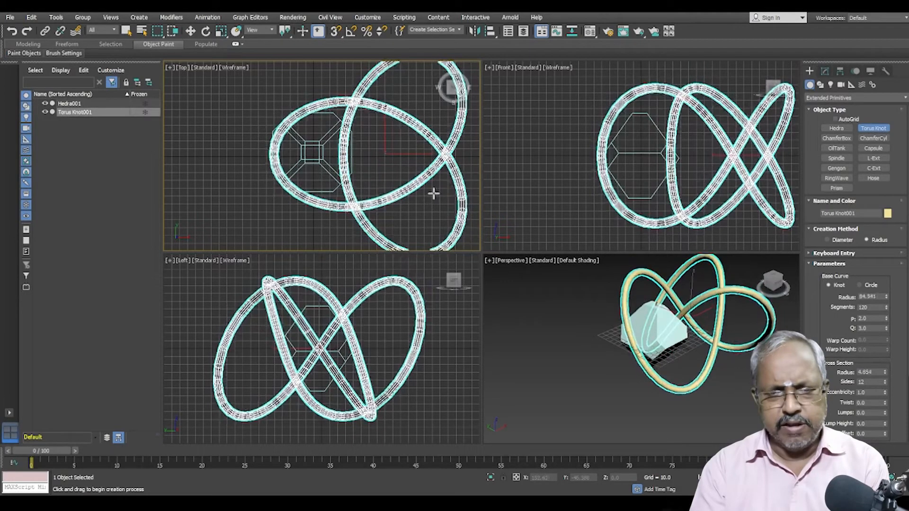
Step: Delete the torus knot and the remaining hedra from the scene
click(432, 189)
key(Delete)
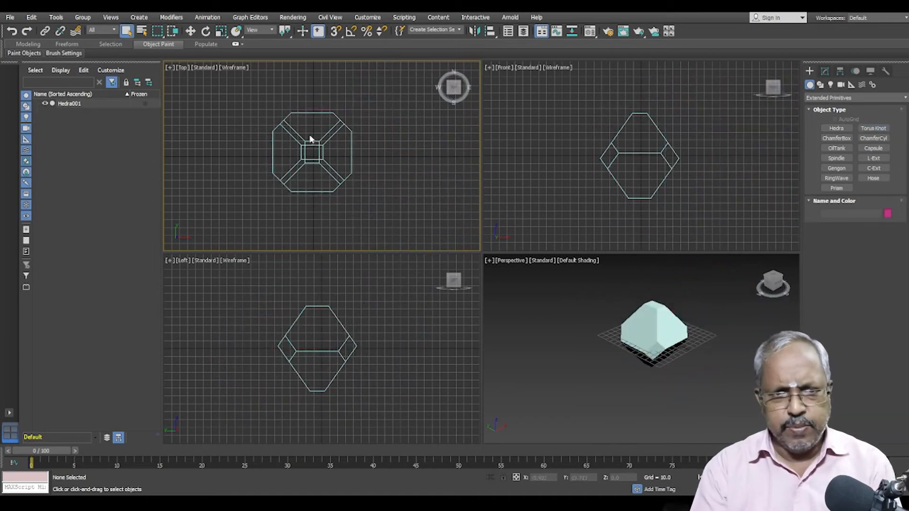
drag(280, 122, 405, 194)
key(Delete)
Step: Create a new Tetra hedra near the centre of the Top view and end the Hedra command
click(836, 128)
drag(303, 137, 341, 165)
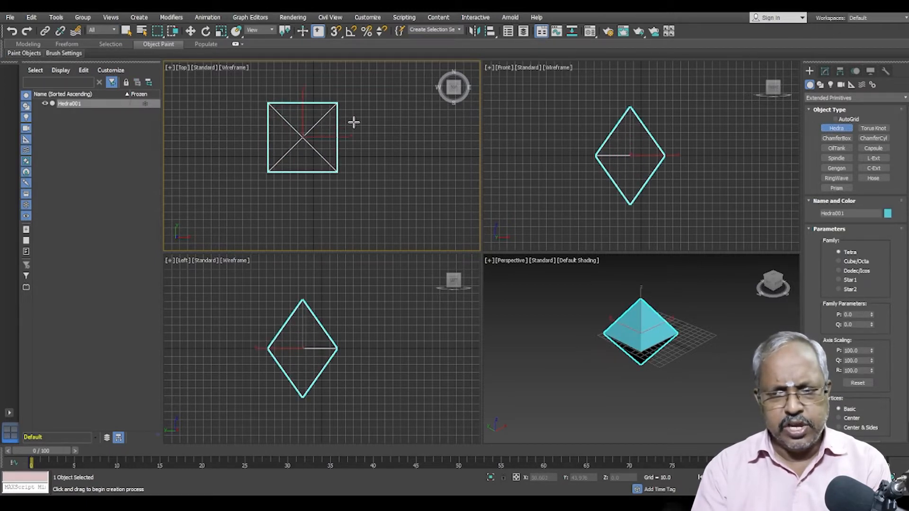
right_click(366, 142)
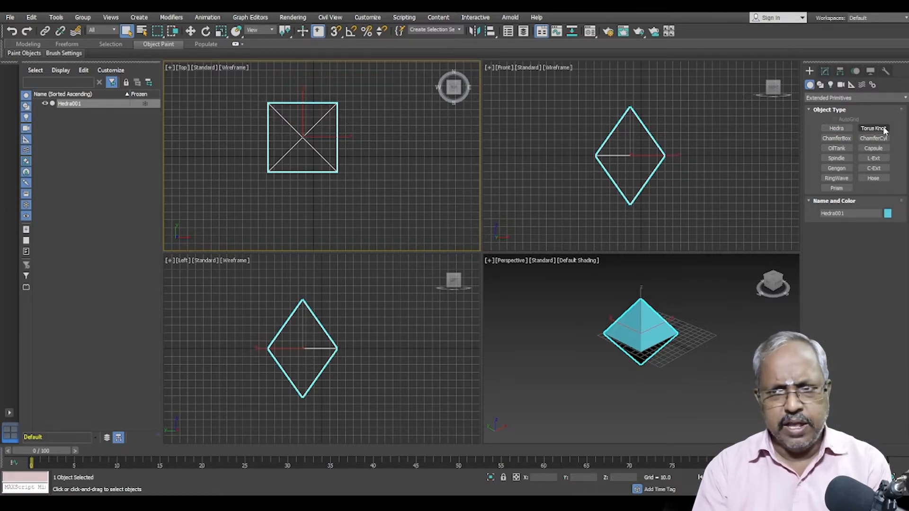
Step: Create a torus knot beside the hedra in the Top view, with about 72.7 base radius and 2.3 cross-section radius
click(873, 128)
drag(398, 136, 432, 180)
click(431, 177)
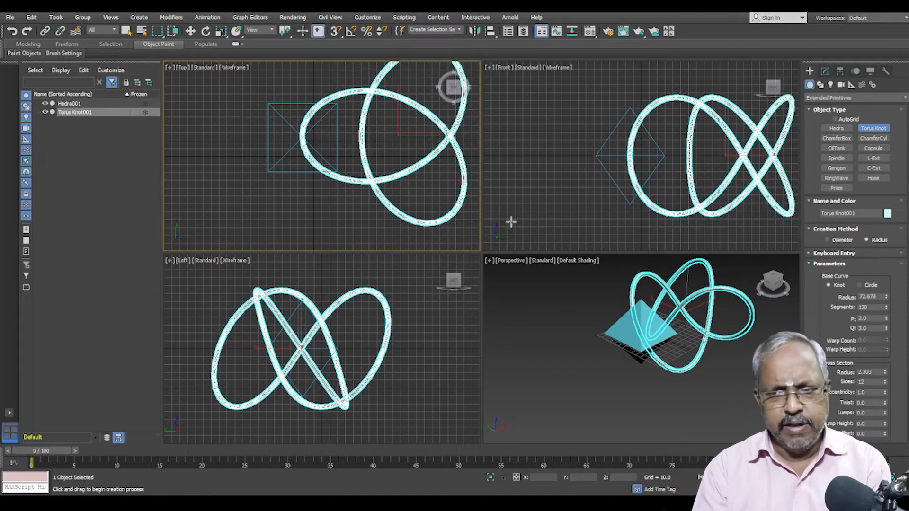
Step: Set the torus knot's base curve to radius 75.587, P 4.5 and Q 4.0
drag(887, 296, 893, 316)
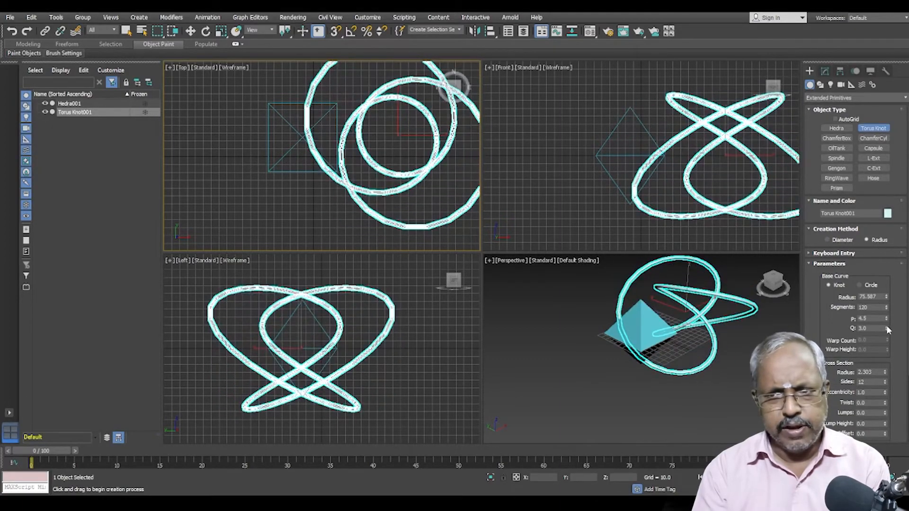
drag(888, 331, 891, 326)
Step: Try the Circle base curve on the torus knot, set the radius to 82.389, and return the curve to Knot
click(859, 285)
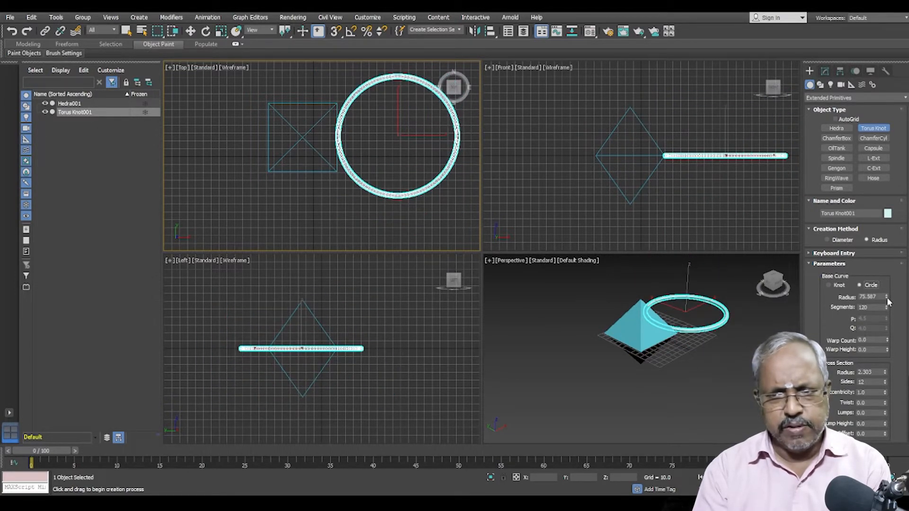
drag(887, 298, 892, 292)
click(828, 284)
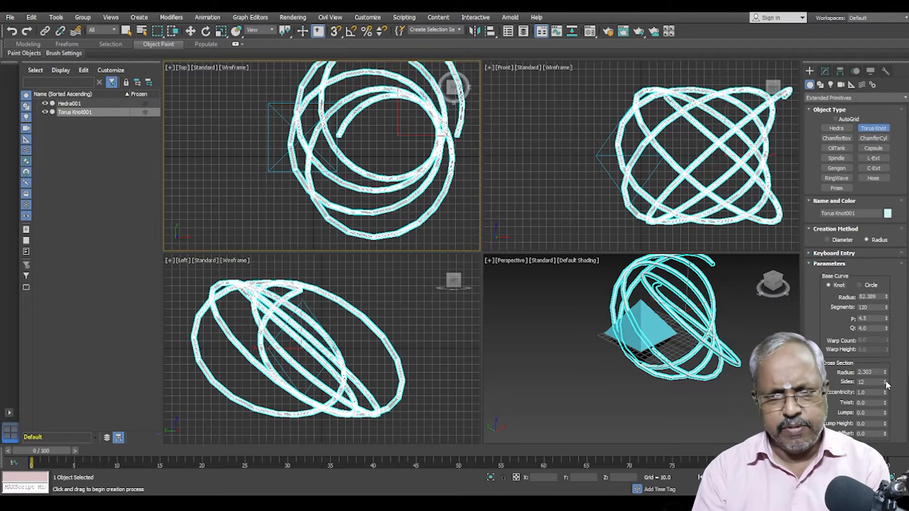
Step: Try 3 and 17 sides on the torus knot's cross section, then set the sides to 9
drag(885, 381, 885, 364)
scroll(740, 361, up, 6)
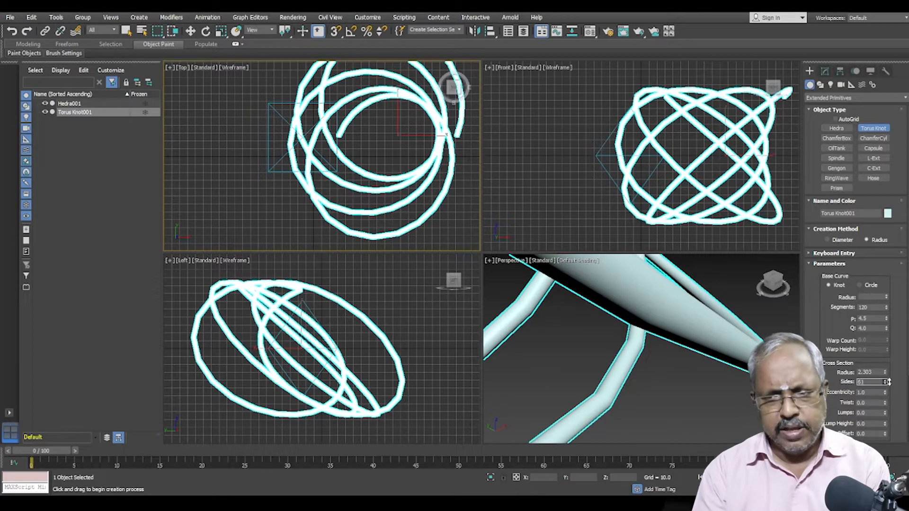
text(3)
key(Return)
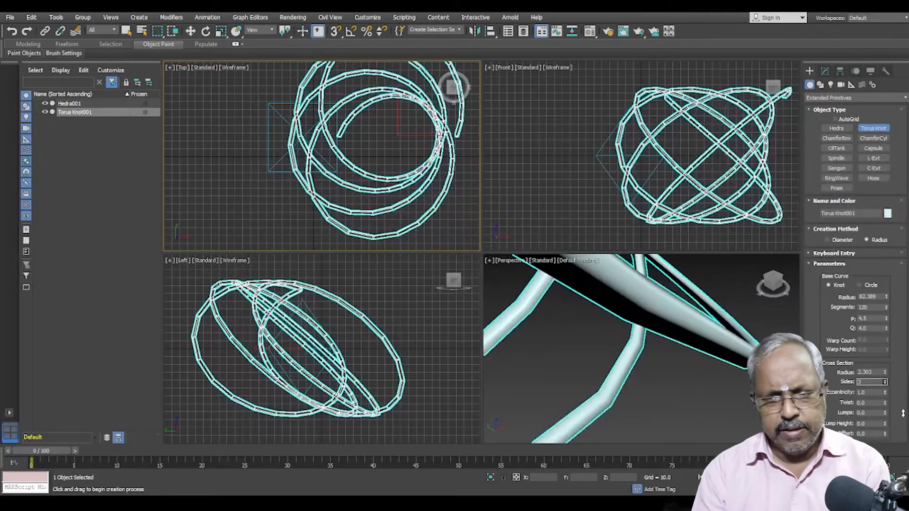
drag(902, 413, 900, 403)
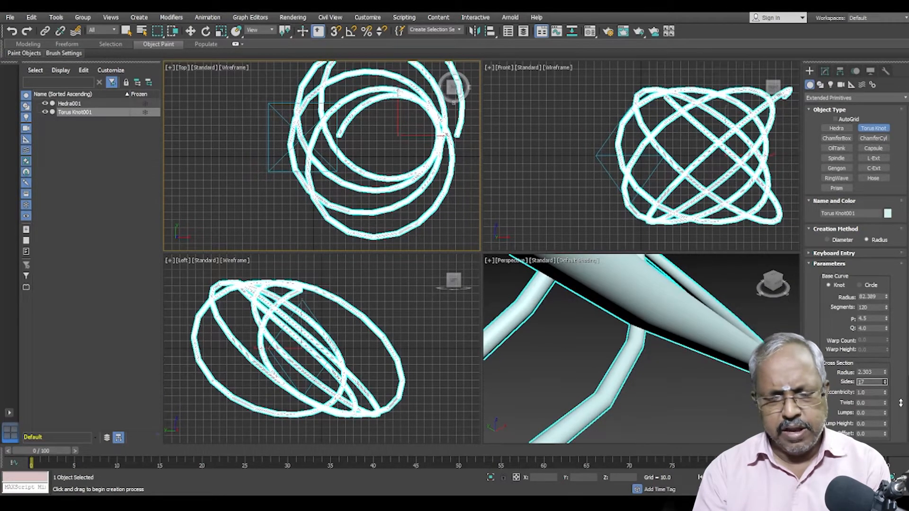
drag(900, 403, 901, 406)
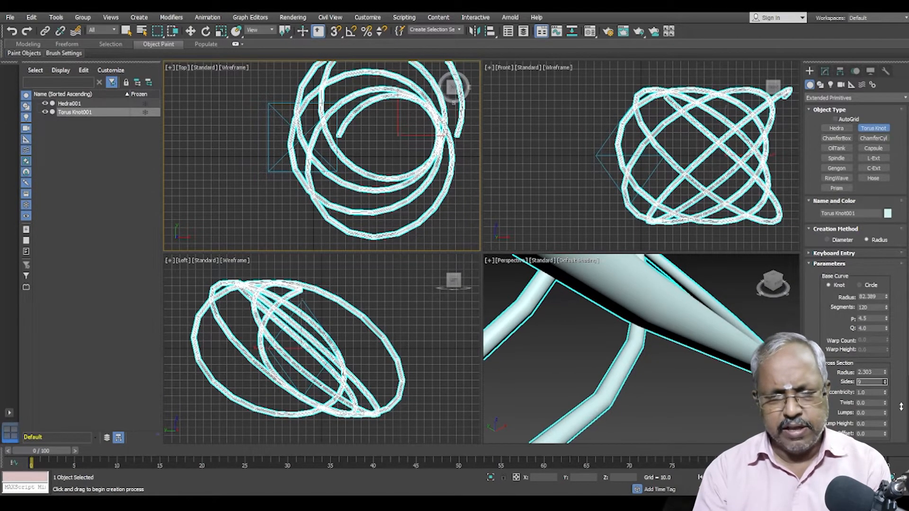
Step: End the Torus Knot command and delete both the hedra and the torus knot from the scene
scroll(417, 223, down, 2)
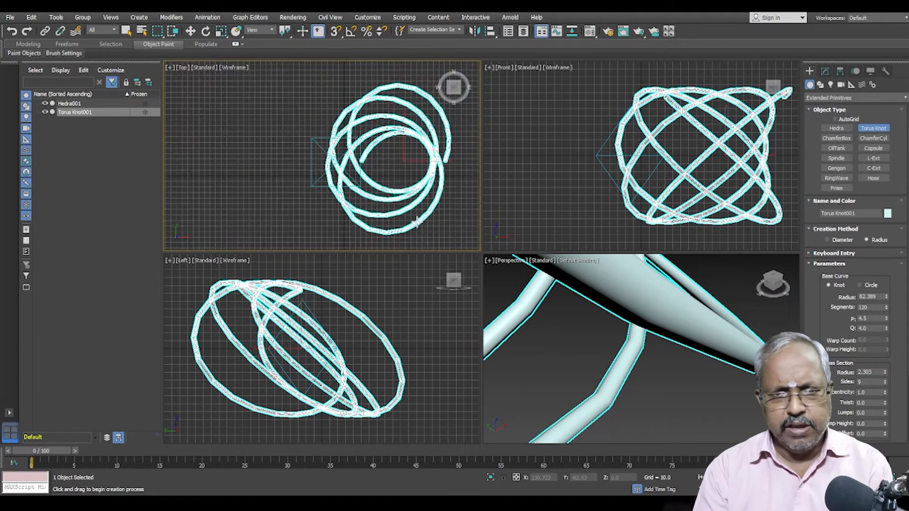
right_click(276, 142)
drag(258, 70, 463, 236)
key(Delete)
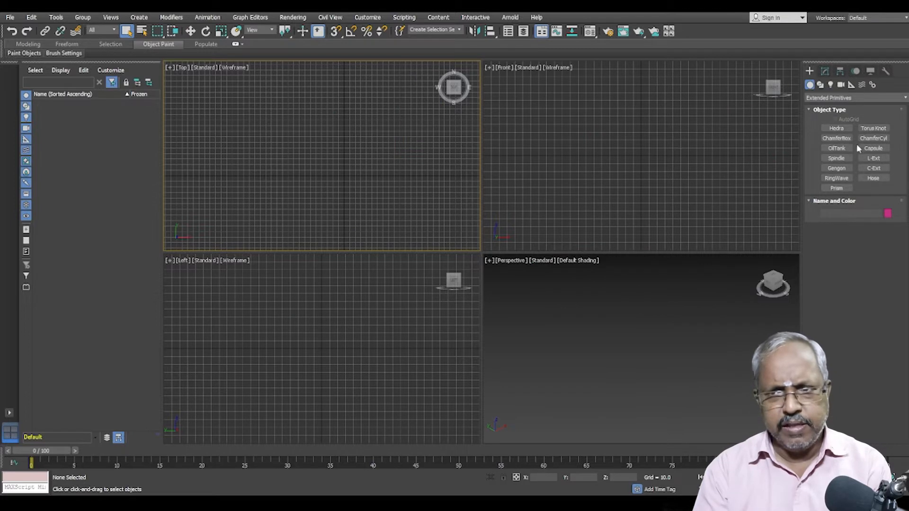
click(835, 138)
drag(282, 138, 377, 219)
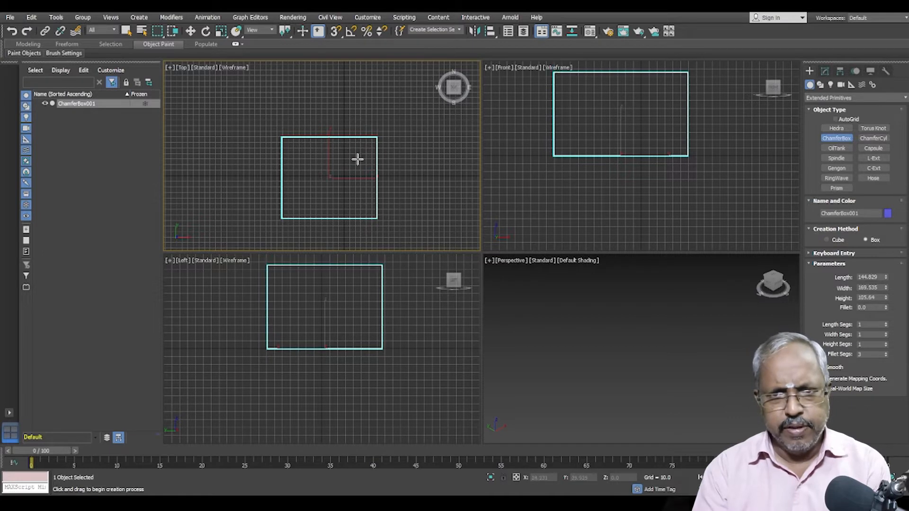
click(364, 173)
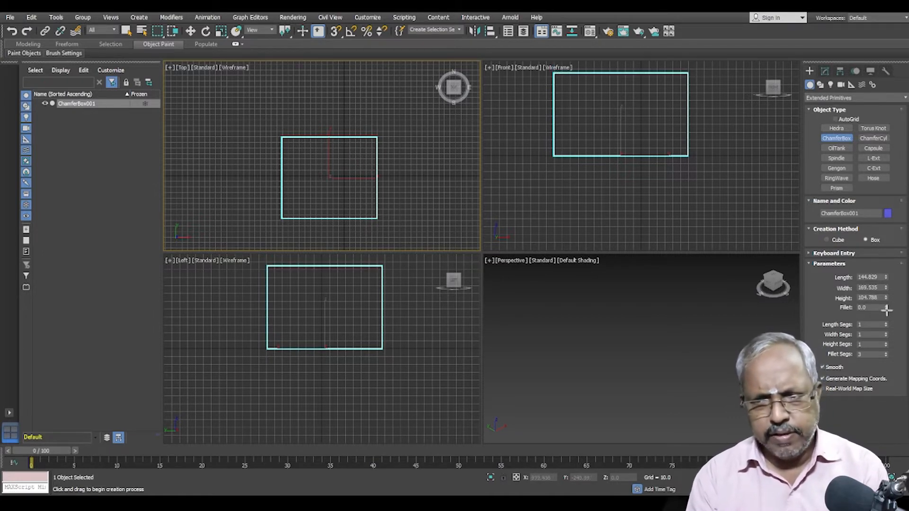
right_click(424, 195)
Step: Create a chamfer box near the centre of the Top view, about 148.2 long, 148.2 wide and 88.6 high, and fit it in all views
drag(281, 140, 364, 223)
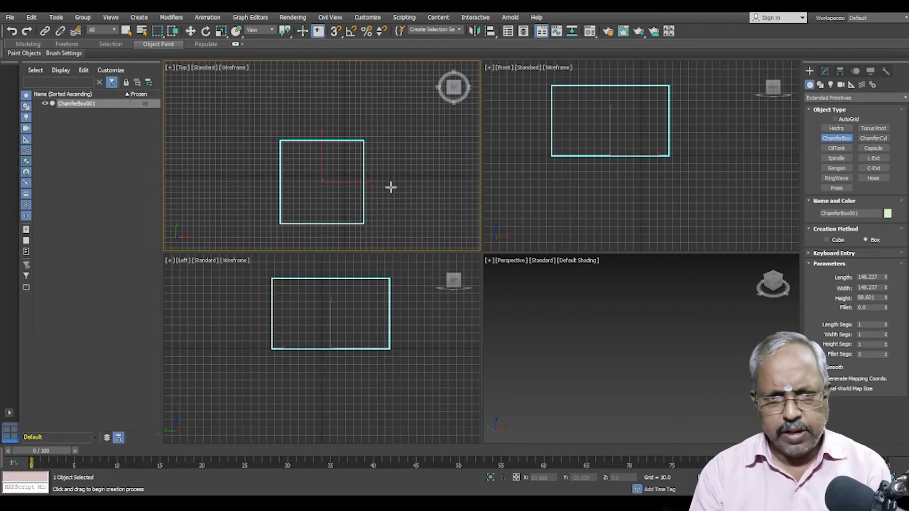
click(422, 190)
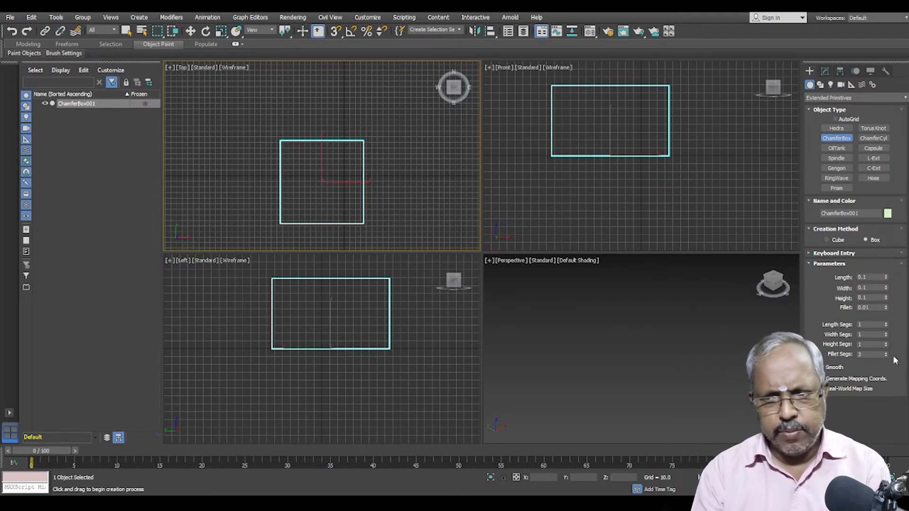
click(885, 306)
click(638, 307)
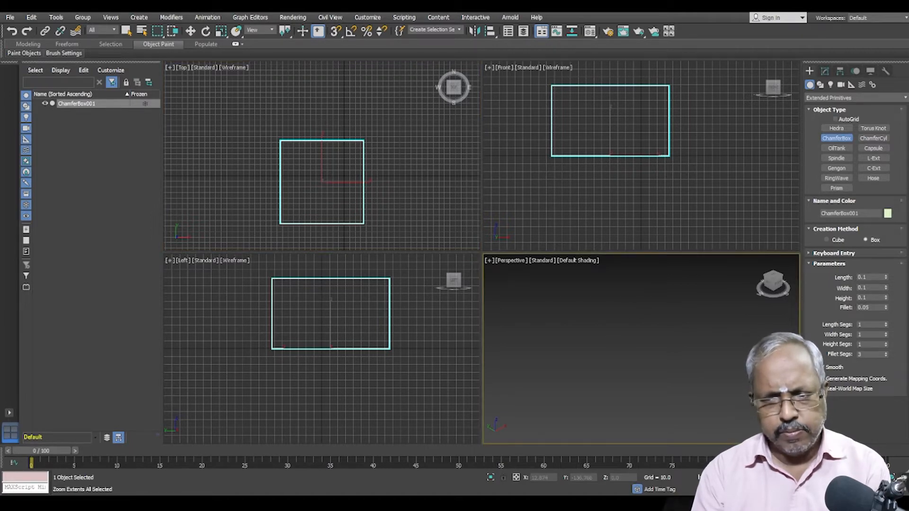
key(ctrl+shift+z)
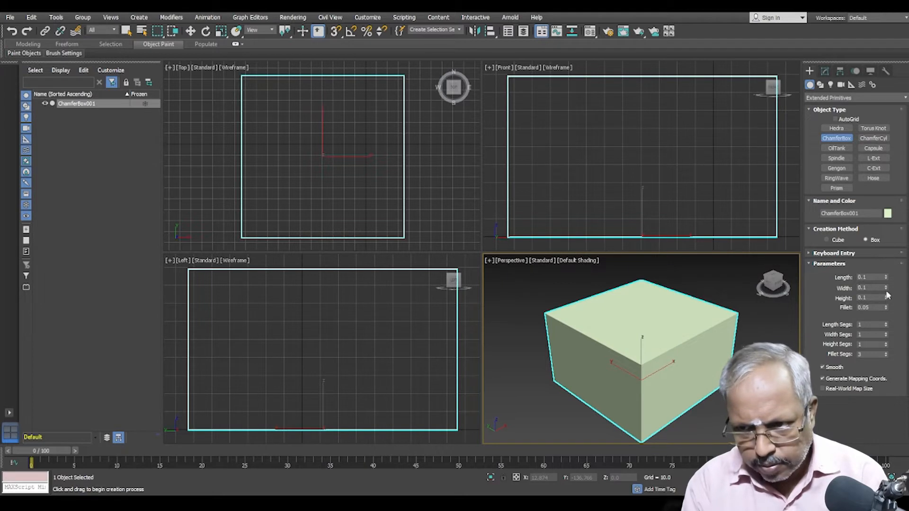
Step: Try a width of 0.42, length, width, height and fillet segments of 57, 46, 33 and 48, and the Cube creation method
drag(886, 288, 888, 318)
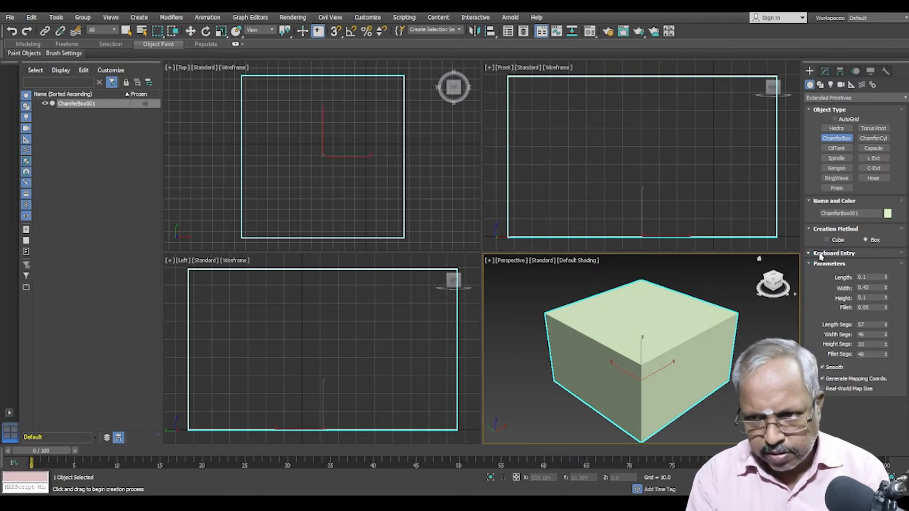
click(827, 241)
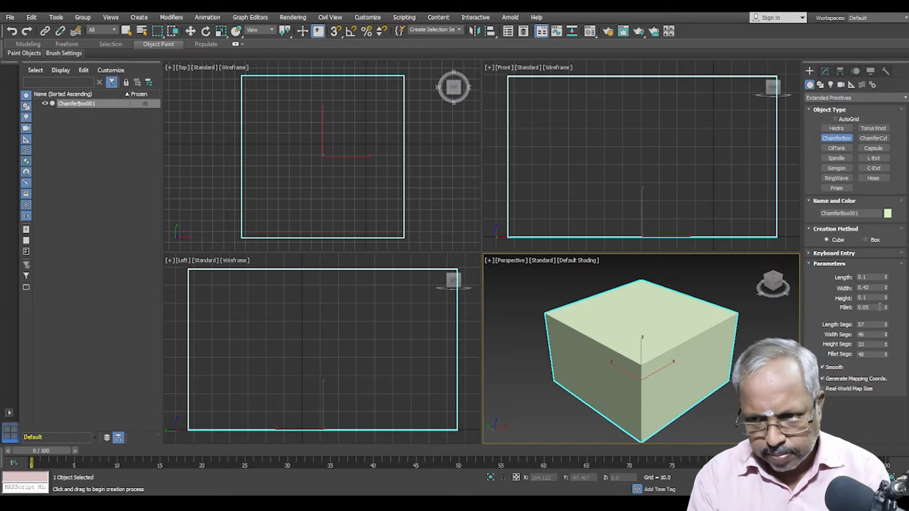
scroll(682, 372, up, 4)
scroll(669, 363, down, 3)
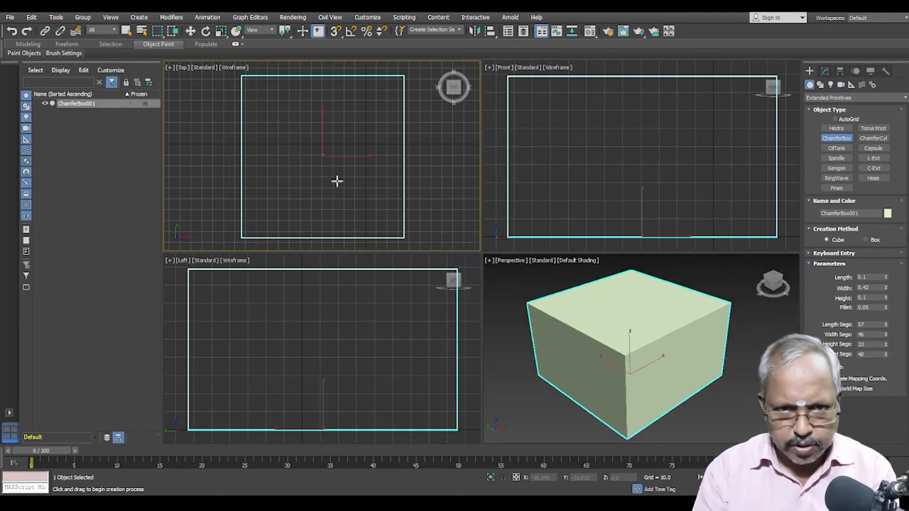
scroll(341, 175, down, 4)
drag(282, 119, 381, 221)
right_click(377, 215)
scroll(367, 206, down, 5)
right_click(361, 199)
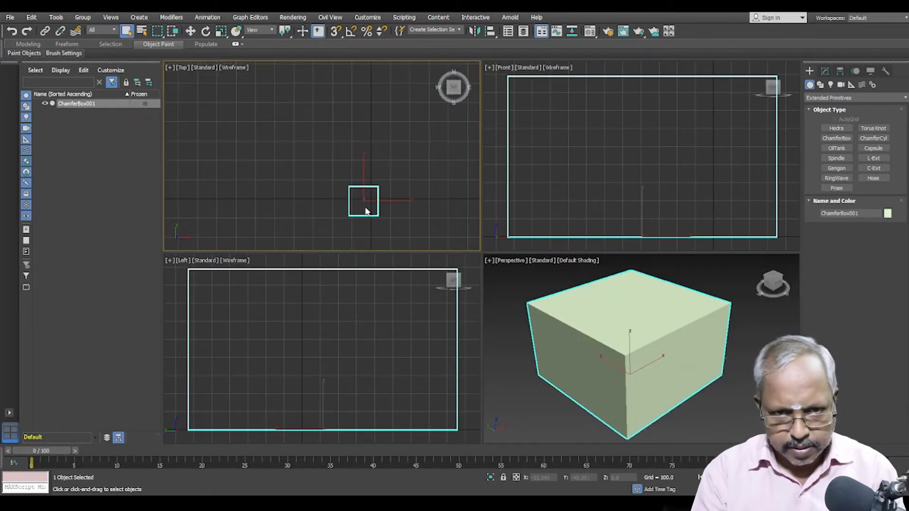
Step: Edit the existing chamfer box's parameters and raise its fillet to about 7.25, checking the rounded edges in the Perspective view
click(825, 71)
drag(885, 241, 886, 210)
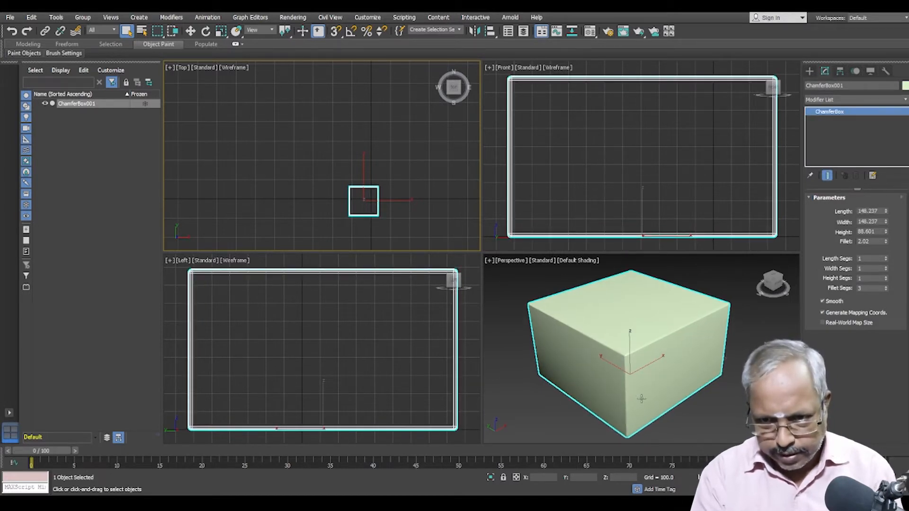
scroll(659, 346, up, 3)
drag(885, 242, 885, 211)
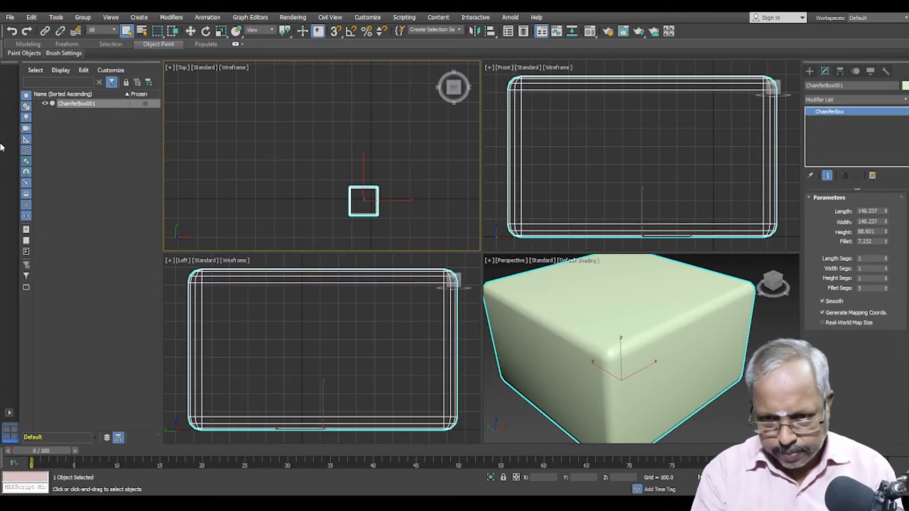
scroll(639, 350, up, 5)
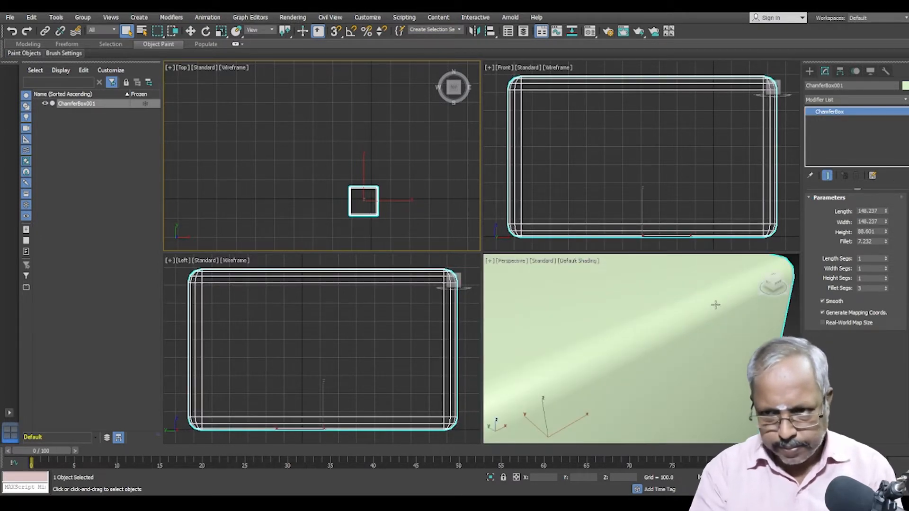
scroll(669, 340, down, 4)
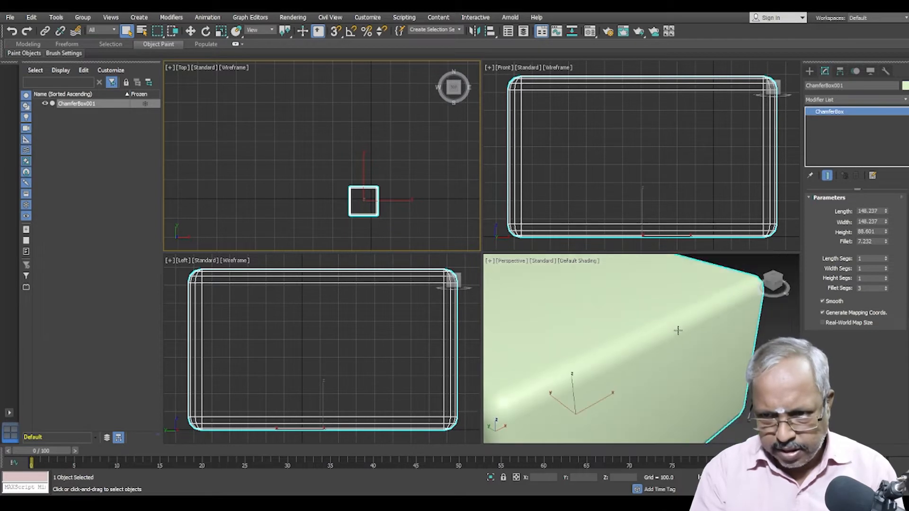
scroll(668, 340, down, 2)
scroll(668, 340, up, 3)
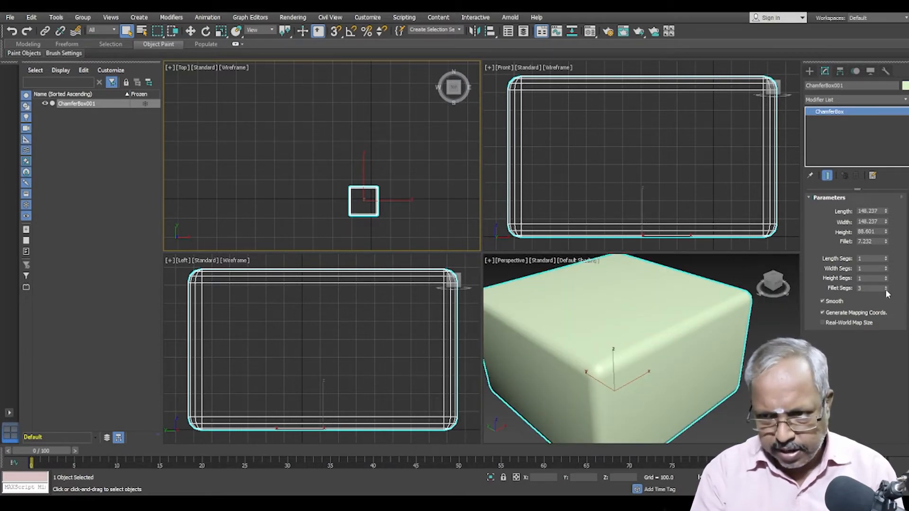
Step: Try 101, 1 and 200 fillet segments on the chamfer box, then set the fillet segments to 15
drag(886, 289, 886, 243)
scroll(708, 322, up, 3)
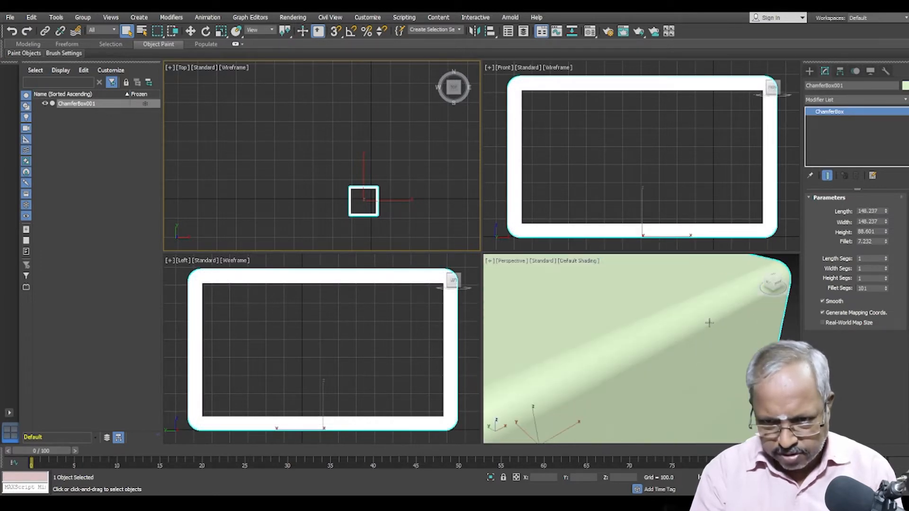
click(885, 290)
drag(885, 291, 900, 352)
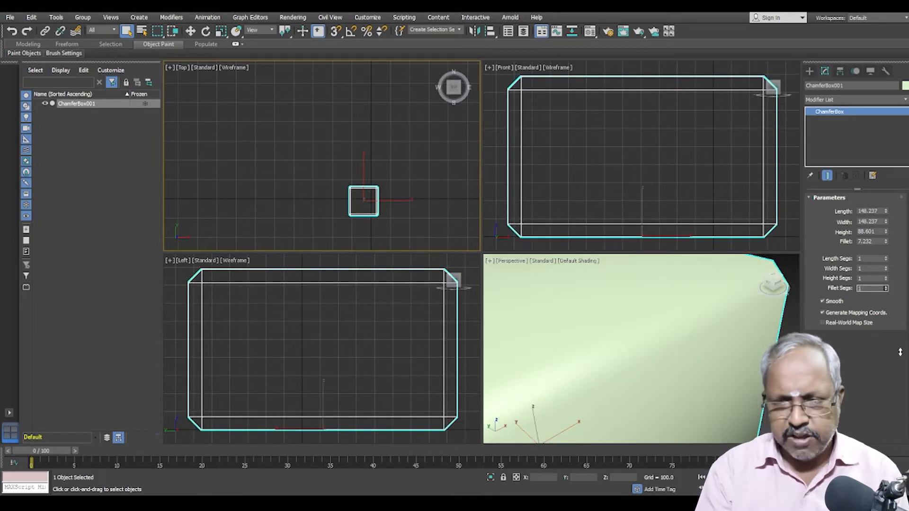
drag(900, 351, 902, 264)
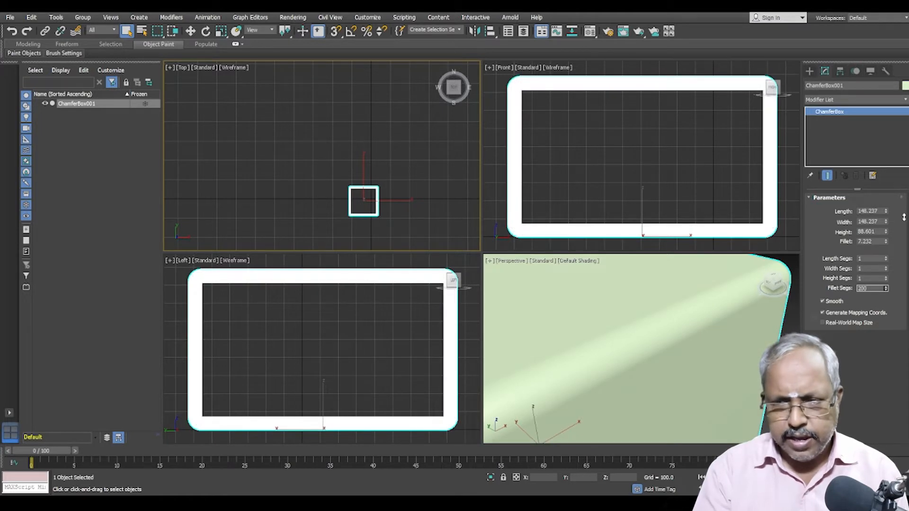
drag(907, 265, 908, 336)
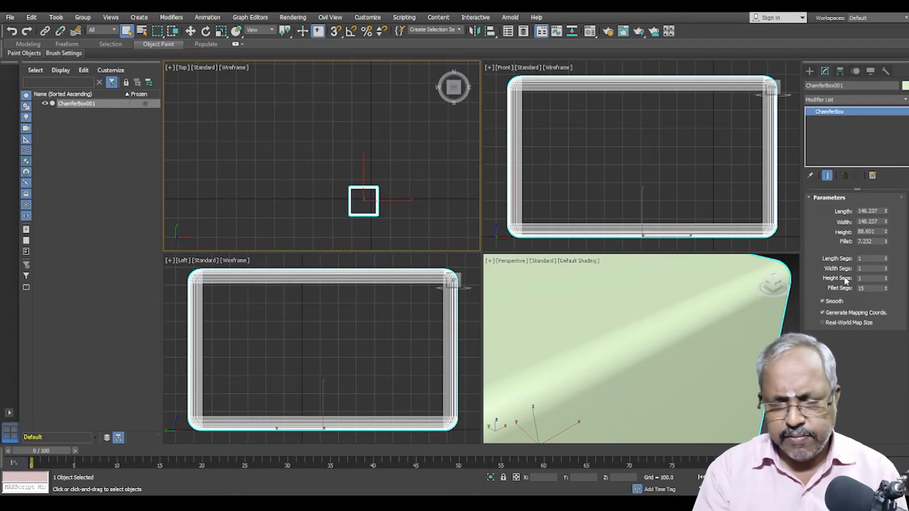
key(z)
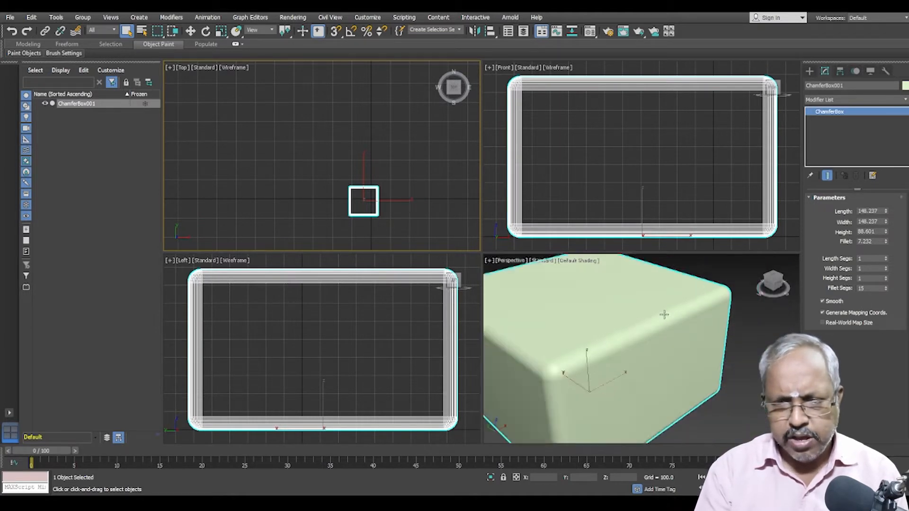
scroll(660, 321, up, 4)
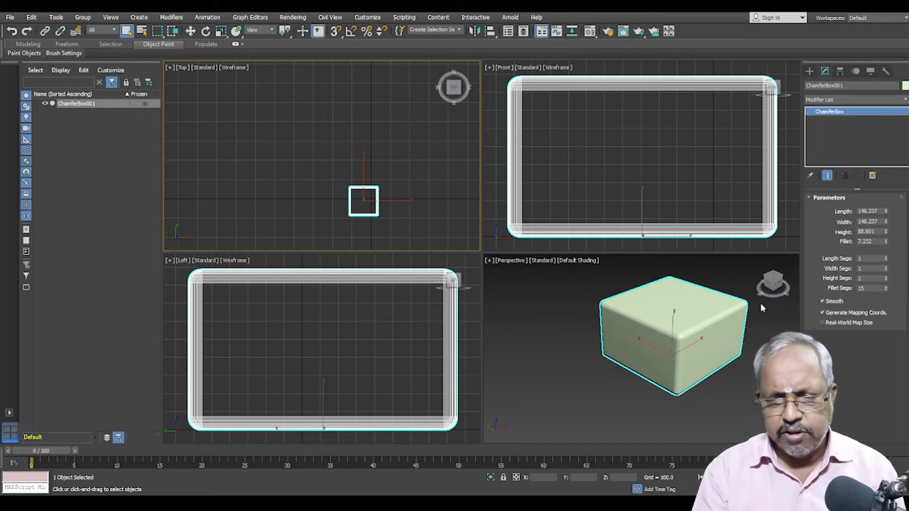
scroll(741, 303, up, 5)
scroll(742, 303, down, 5)
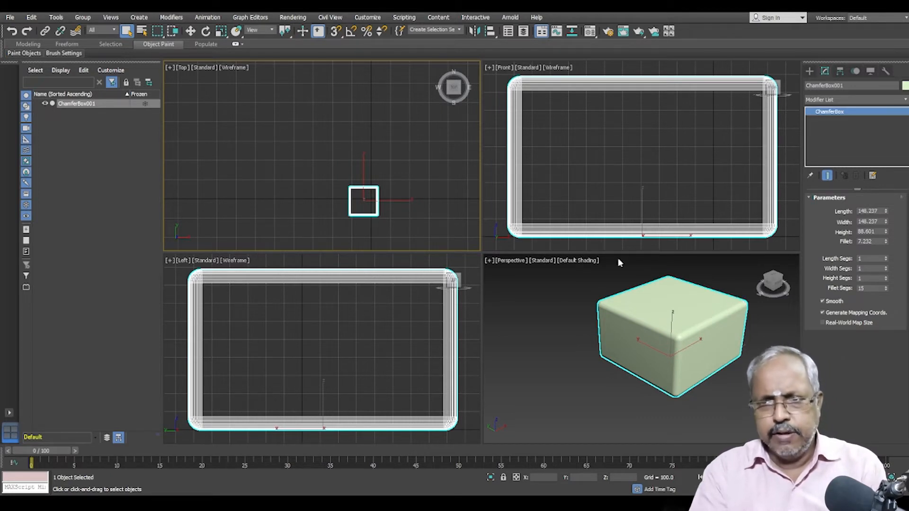
Step: Return to the extended primitives for creation and delete the chamfer box from the scene
click(810, 72)
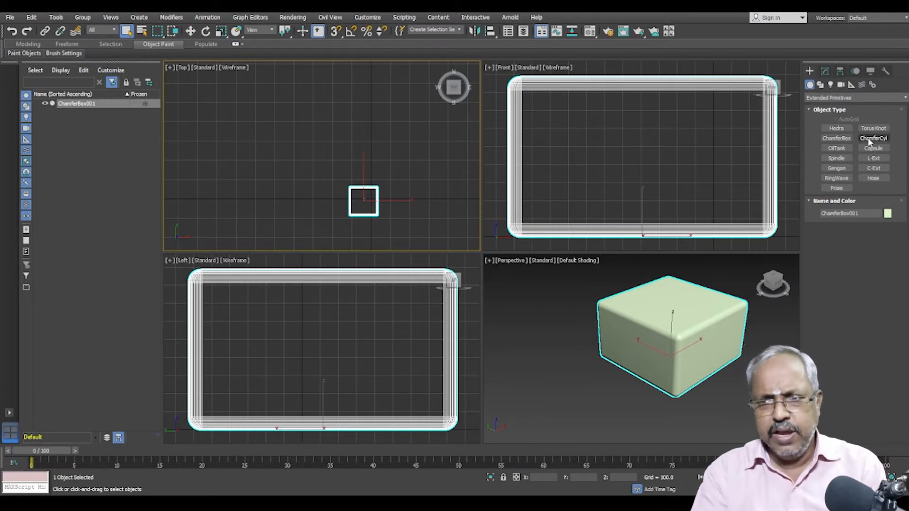
drag(324, 175, 425, 240)
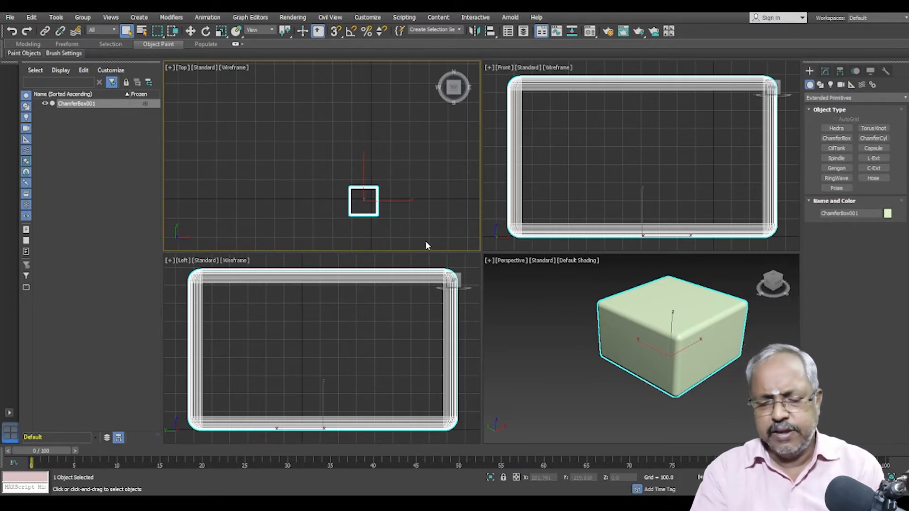
key(Delete)
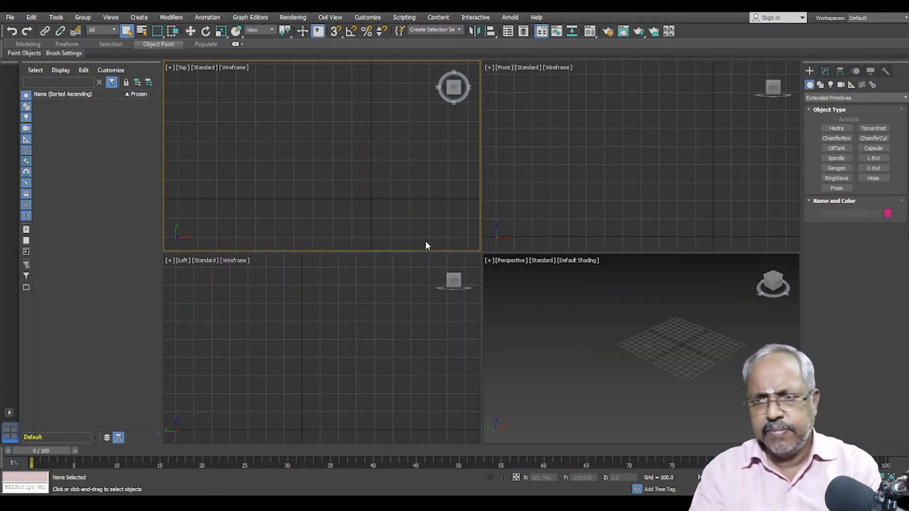
Step: Create a chamfer cylinder in the Top view with about 312.4 radius, 317.9 height and no fillet, and open its parameters for editing
click(873, 138)
drag(330, 145, 362, 194)
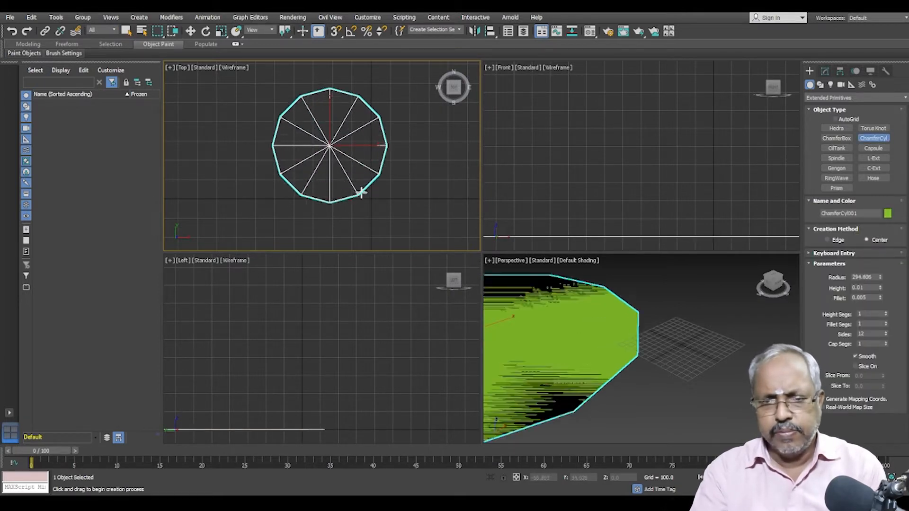
scroll(343, 136, down, 6)
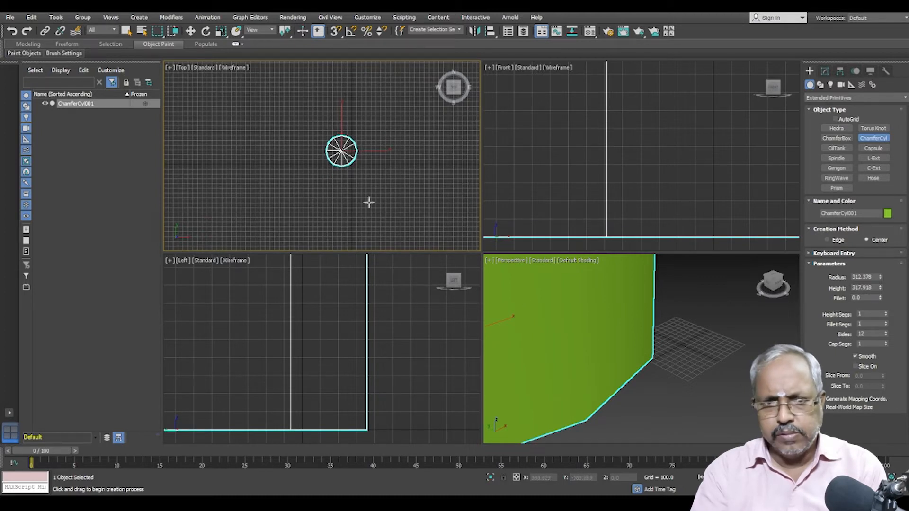
scroll(722, 375, down, 8)
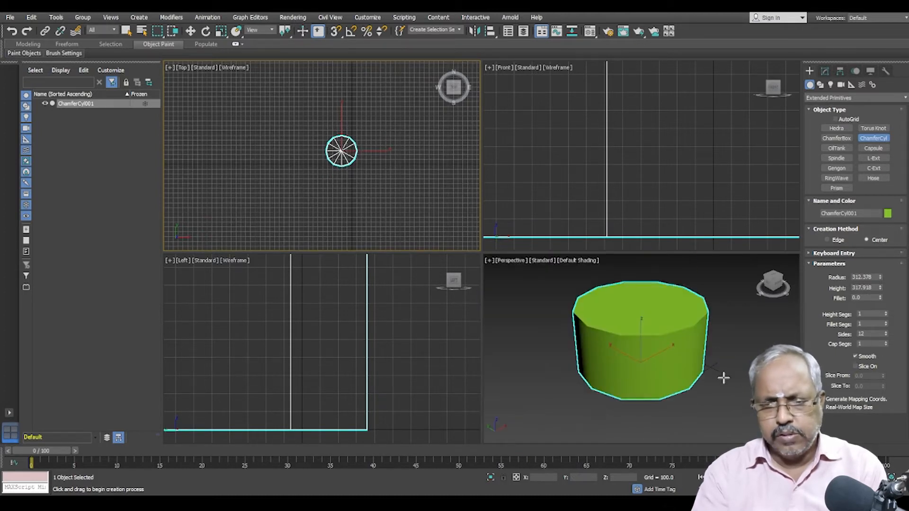
click(824, 71)
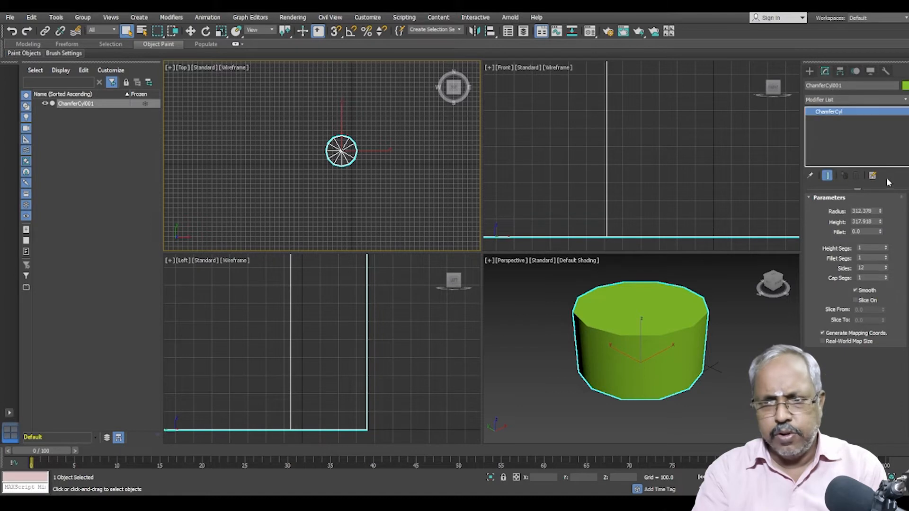
Step: Give the chamfer cylinder a fillet of about 1.47, 16 cap segments and 134 fillet segments
drag(881, 232, 881, 224)
scroll(704, 303, up, 4)
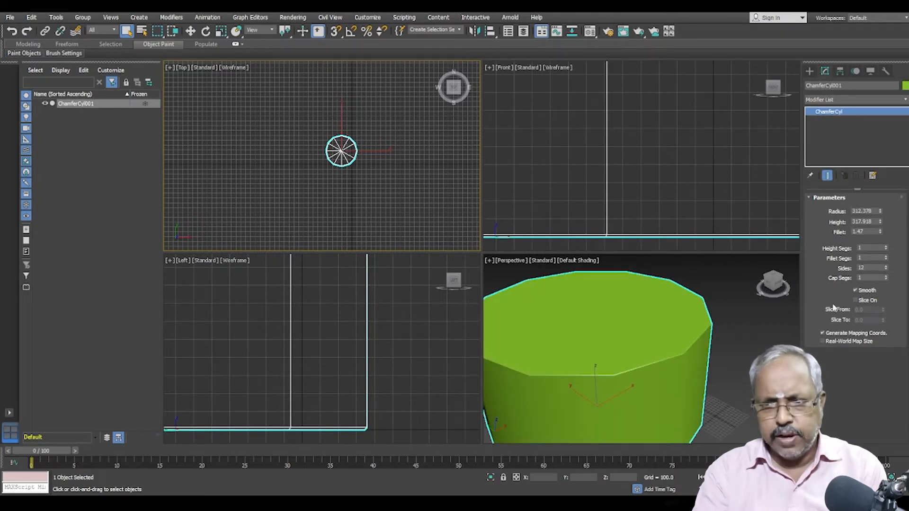
drag(885, 276, 886, 268)
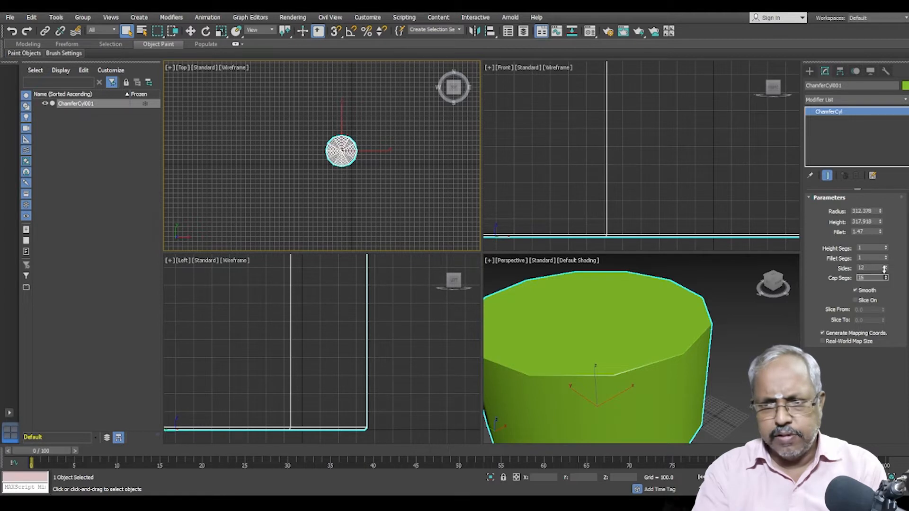
drag(886, 258, 890, 196)
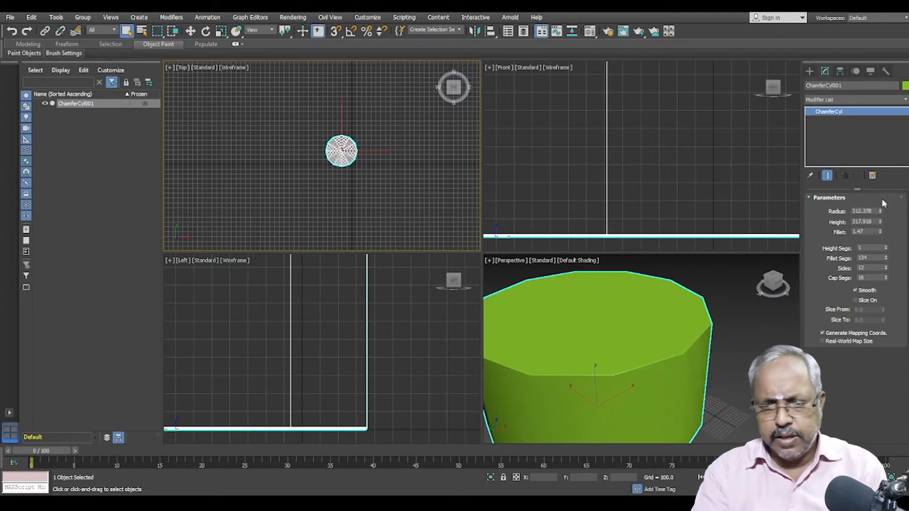
Step: Raise the chamfer cylinder's fillet to about 5.09 and its fillet segments to 163
scroll(709, 347, up, 4)
scroll(720, 343, up, 3)
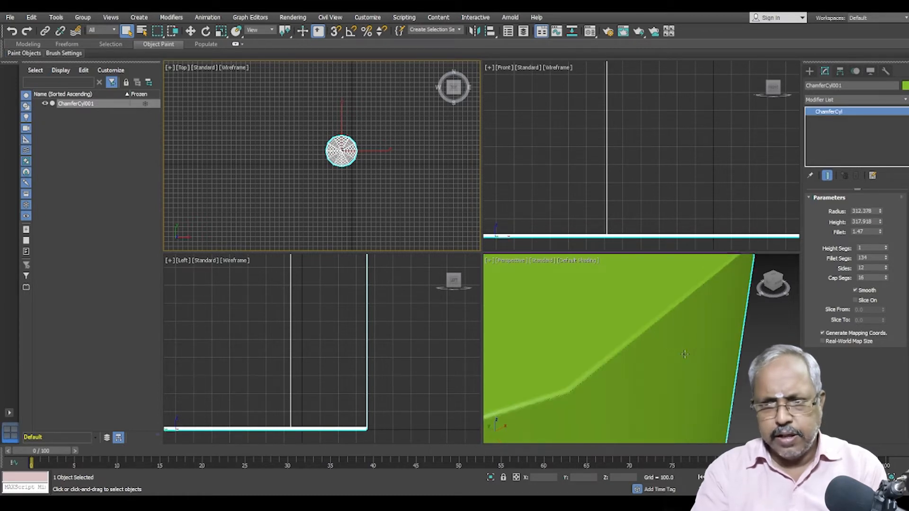
drag(881, 233, 886, 114)
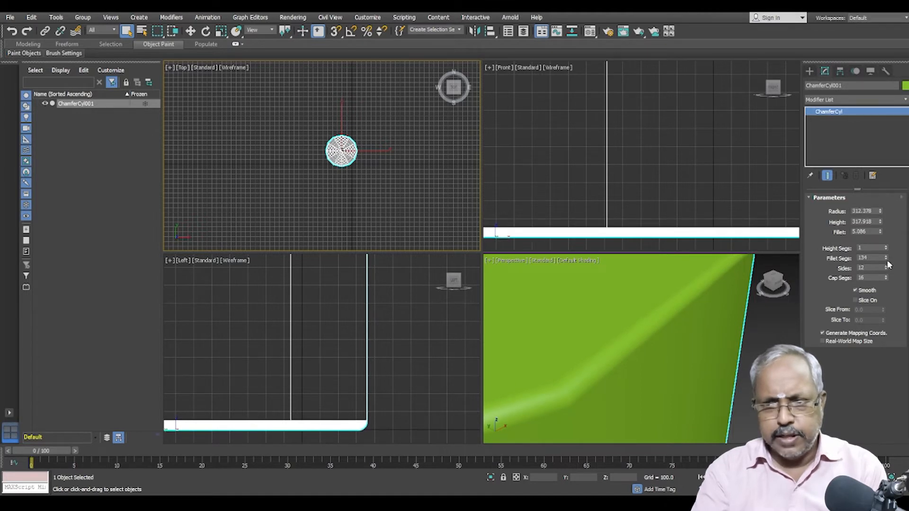
mouse_move(885, 260)
mouse_down()
mouse_move(896, 335)
mouse_move(901, 252)
mouse_up()
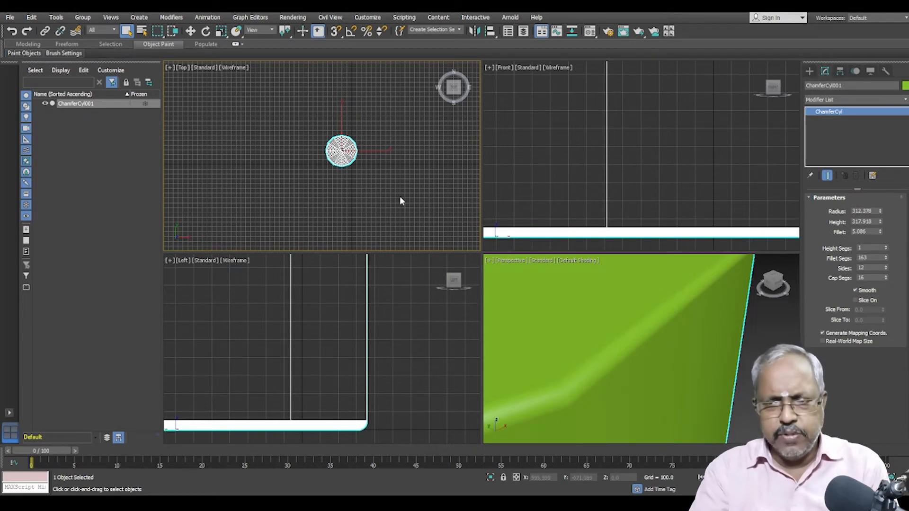
Step: Delete the chamfer cylinder from the scene and start the OilTank extended primitive
scroll(399, 196, down, 2)
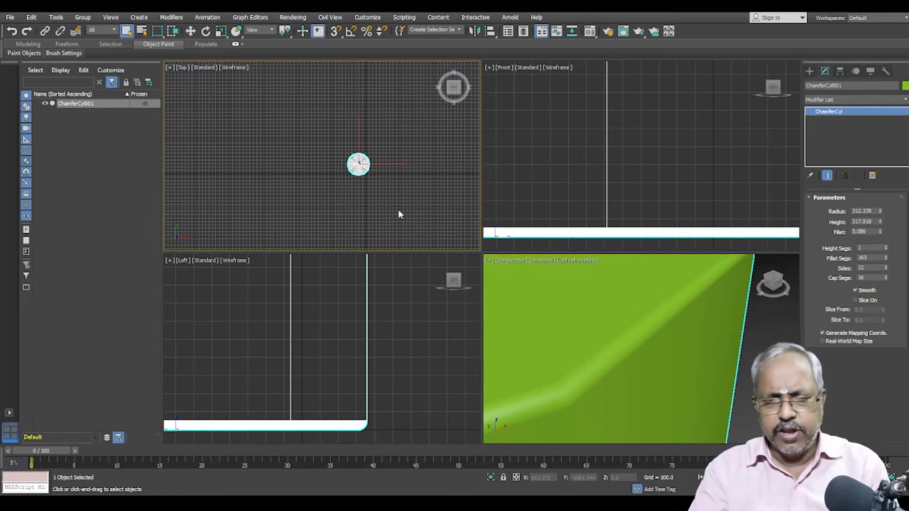
key(Delete)
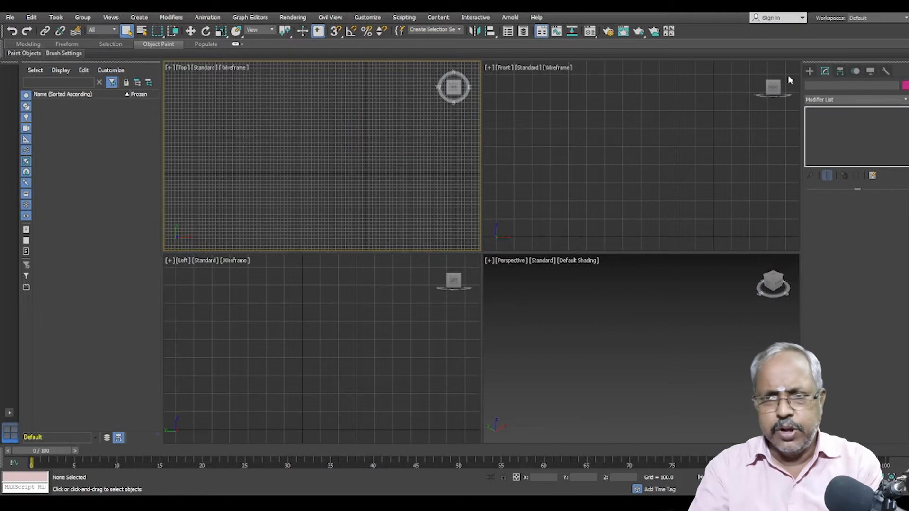
click(809, 71)
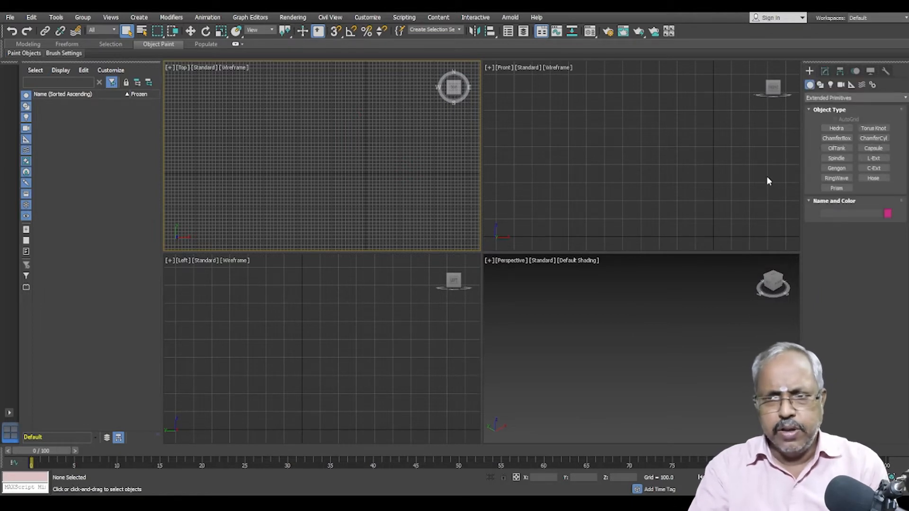
click(833, 153)
scroll(357, 184, down, 1)
drag(310, 158, 356, 176)
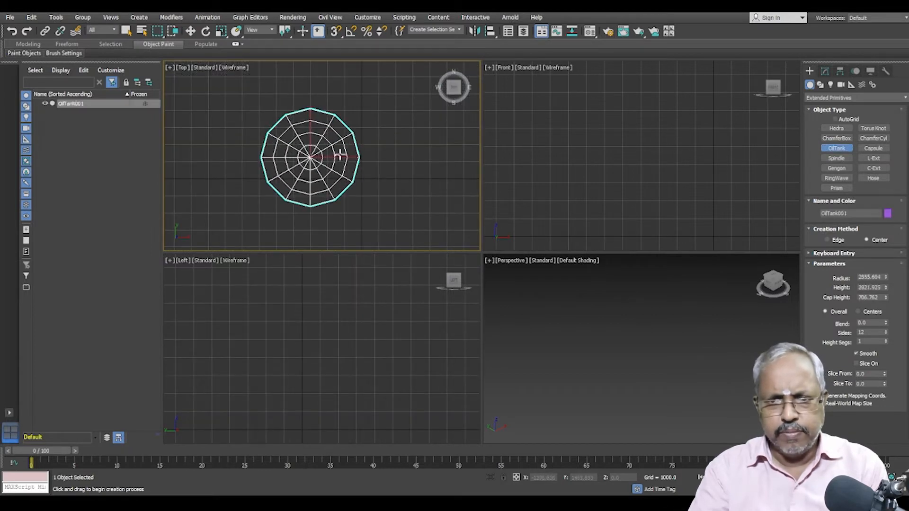
right_click(335, 101)
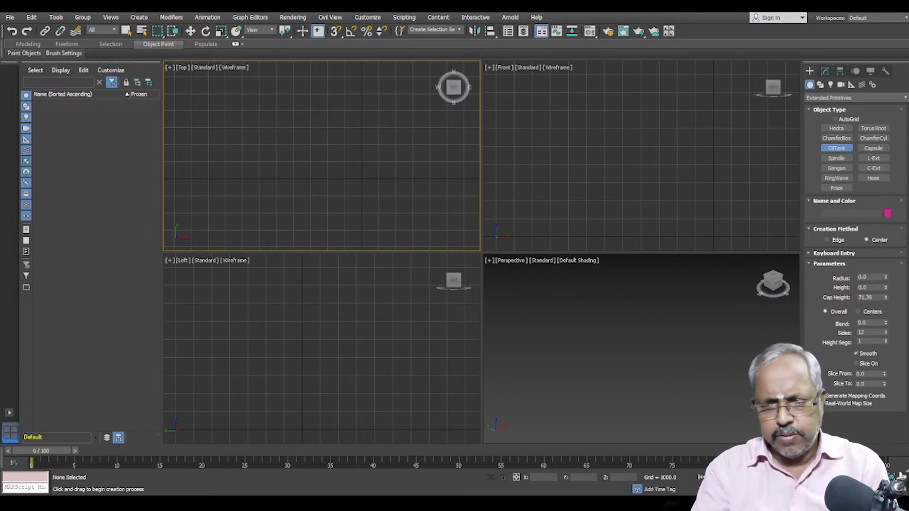
Step: Create an oil tank in the Top view with about 49.5 radius, 113.9 height and 12.4 cap height, and open its parameters for editing
click(902, 489)
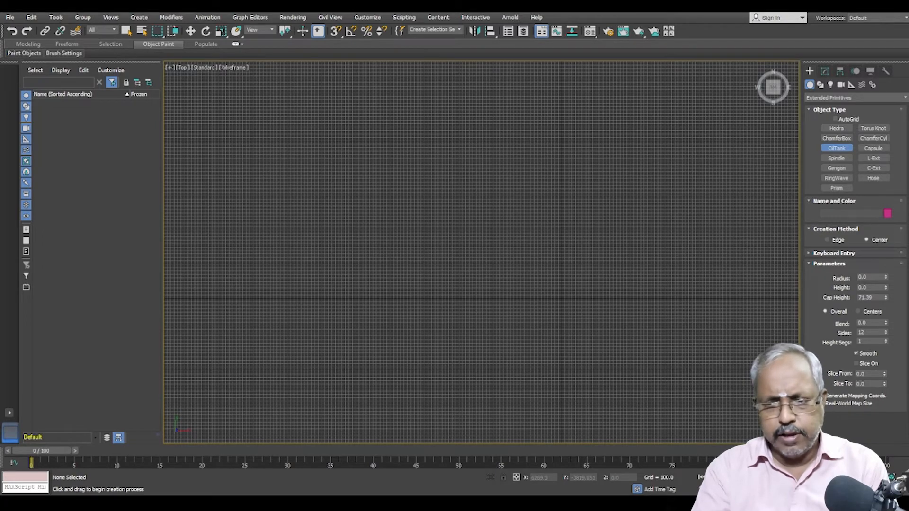
key(alt+w)
click(902, 477)
drag(286, 141, 308, 174)
click(287, 106)
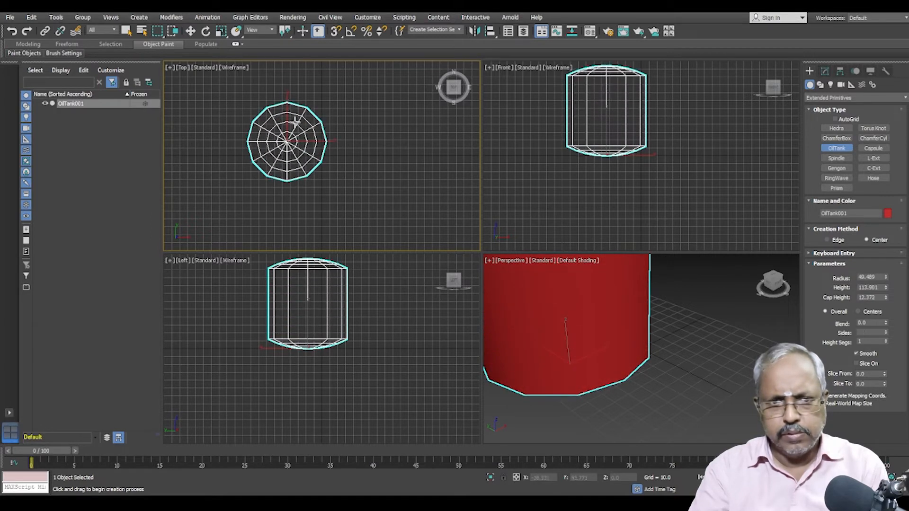
scroll(347, 199, down, 2)
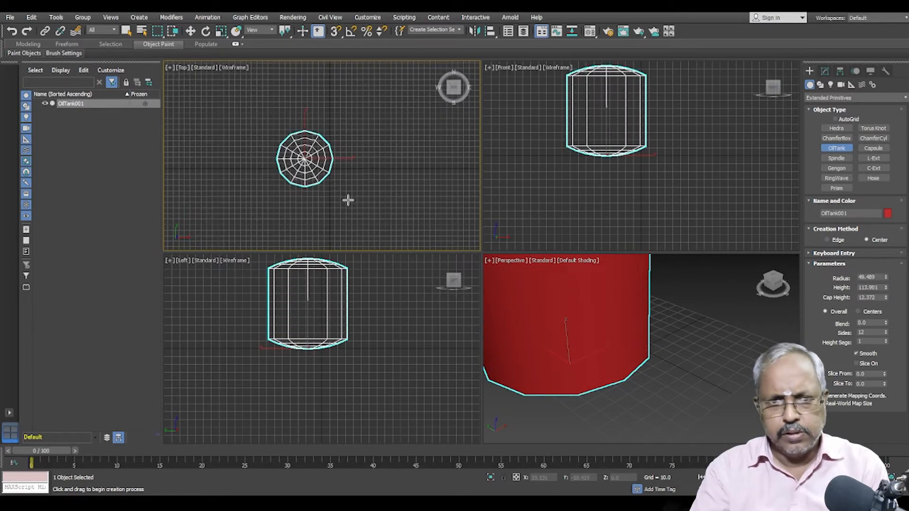
click(825, 73)
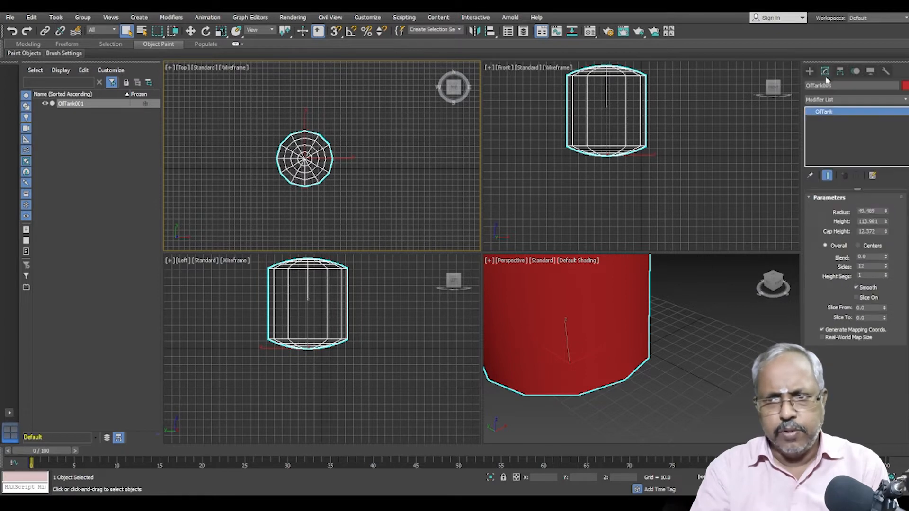
Step: Increase the oil tank's cap height to about 30.3 and its height to about 173.1
scroll(596, 277, down, 5)
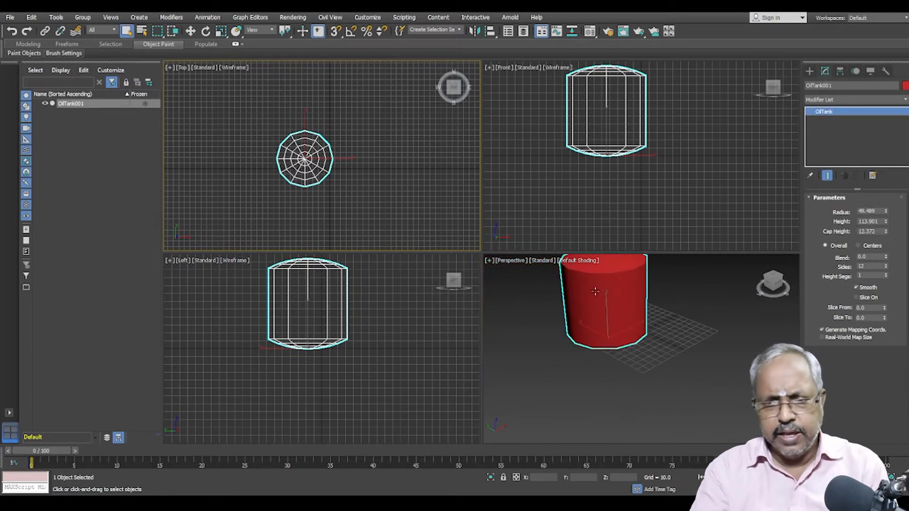
scroll(595, 277, up, 2)
scroll(600, 274, up, 4)
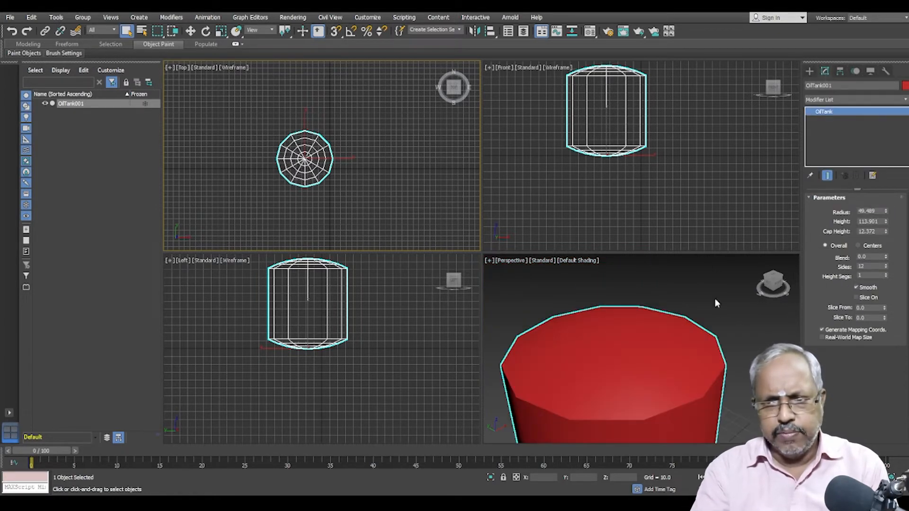
scroll(628, 312, down, 3)
drag(885, 231, 899, 175)
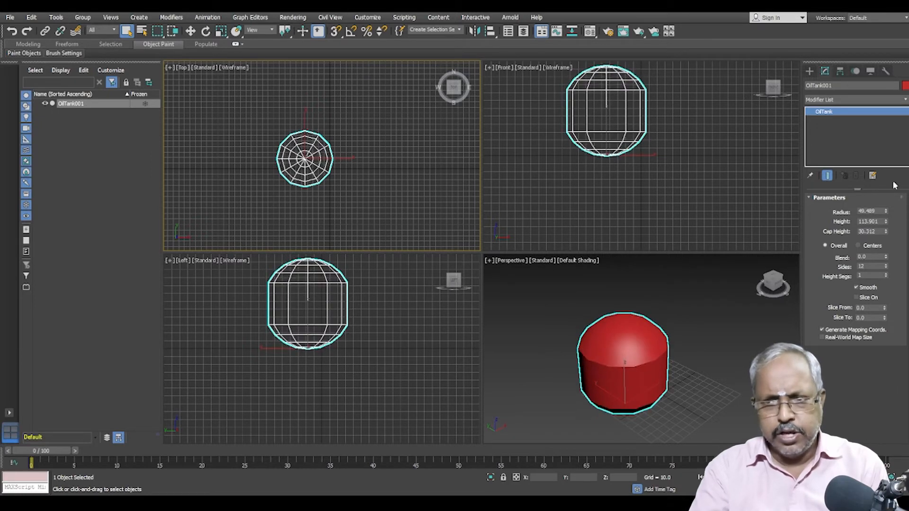
drag(886, 221, 888, 209)
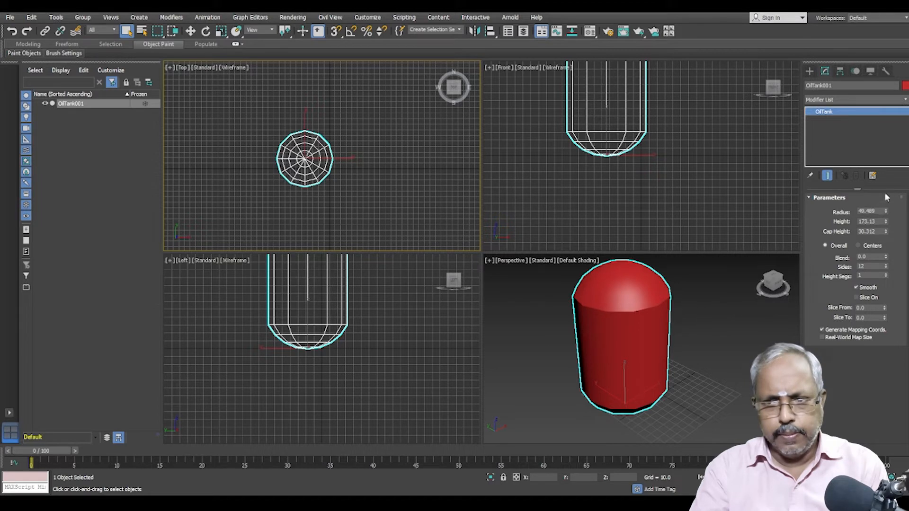
Step: Compare the Centers and Overall height options on the oil tank, leaving it on Overall
click(858, 246)
scroll(688, 324, down, 5)
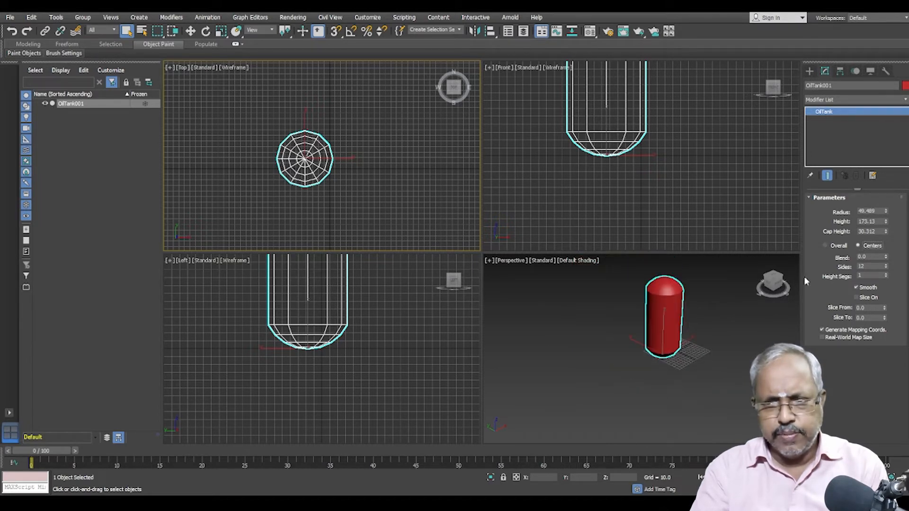
click(833, 248)
click(859, 246)
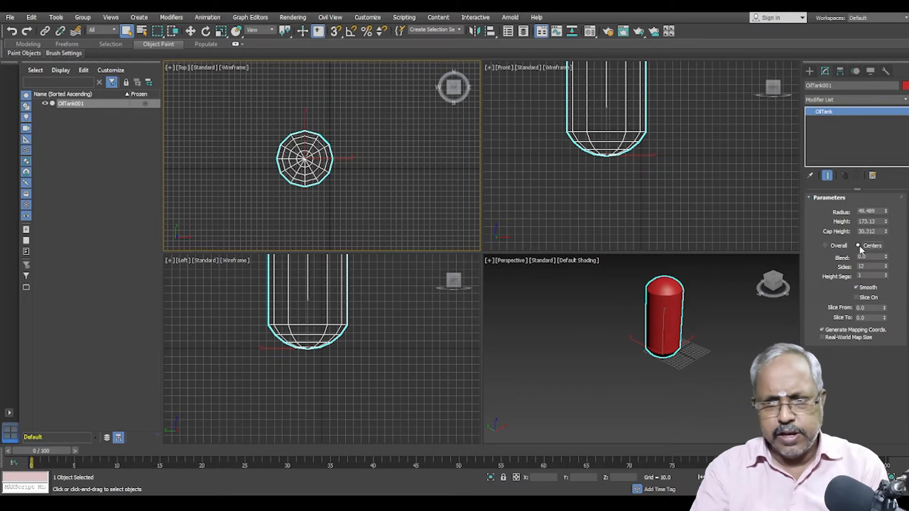
click(844, 248)
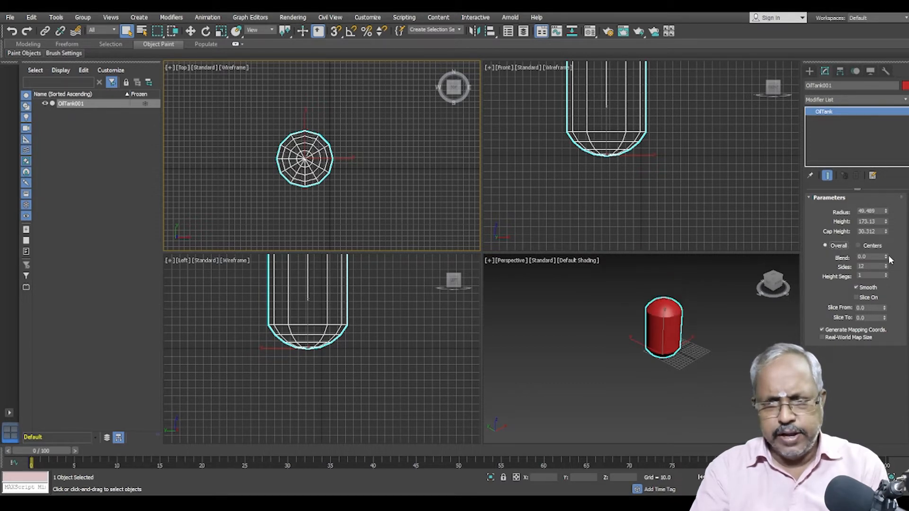
Step: Set the oil tank's blend to 0.45 and its sides to 37
drag(888, 260, 887, 232)
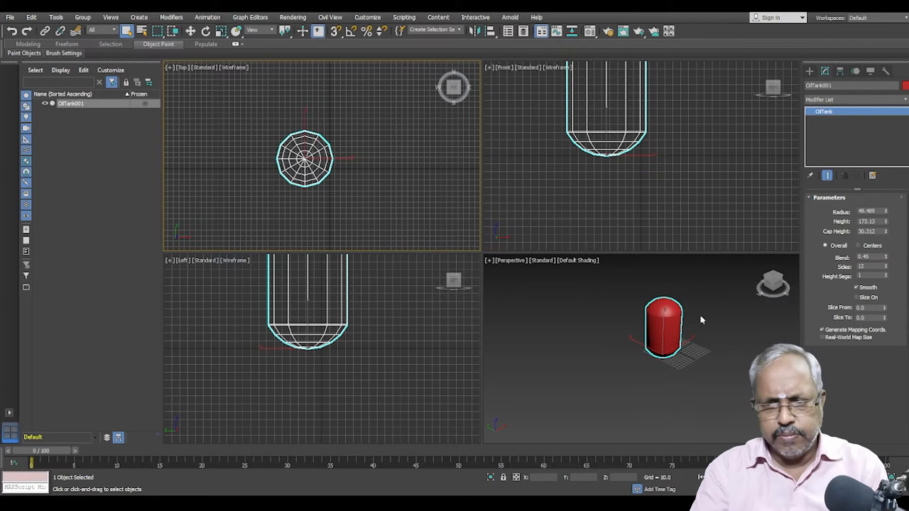
scroll(690, 302, up, 2)
scroll(690, 303, up, 3)
drag(886, 268, 885, 251)
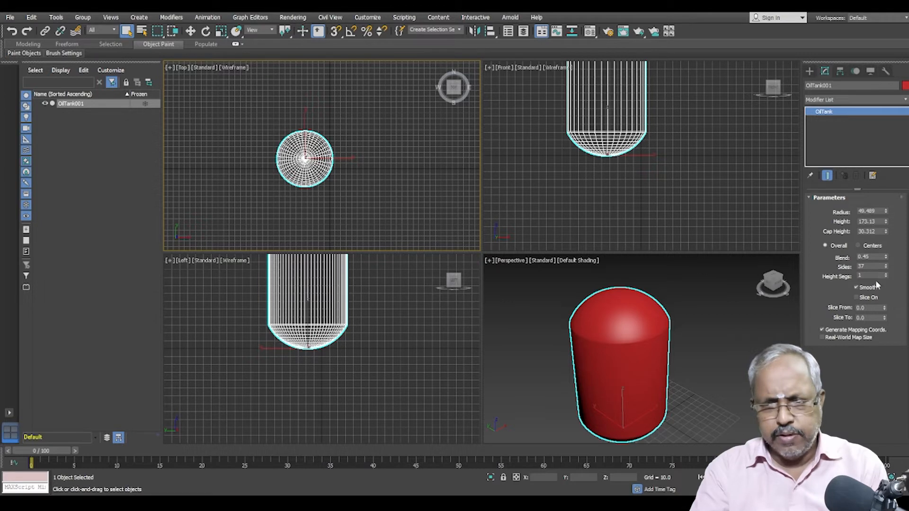
Step: Turn on slicing for the oil tank and slice it from 117.5 to 37.5
click(856, 297)
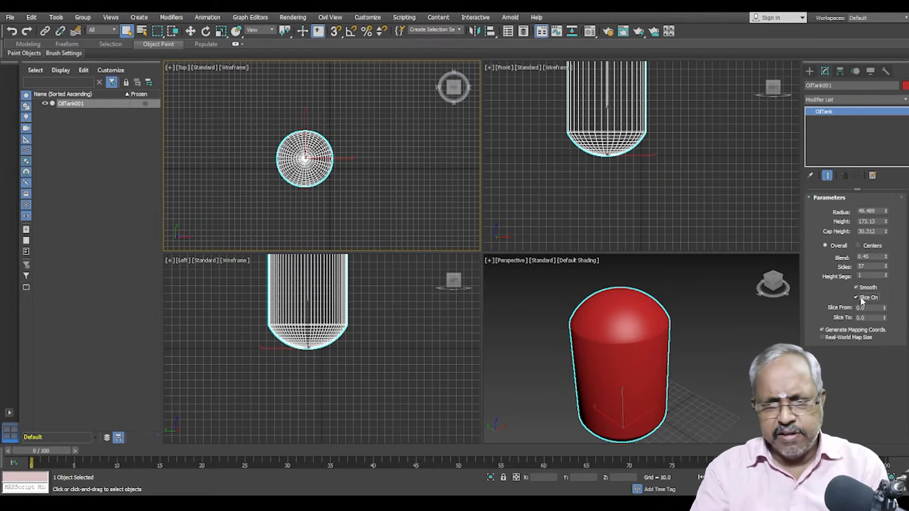
drag(886, 310, 895, 237)
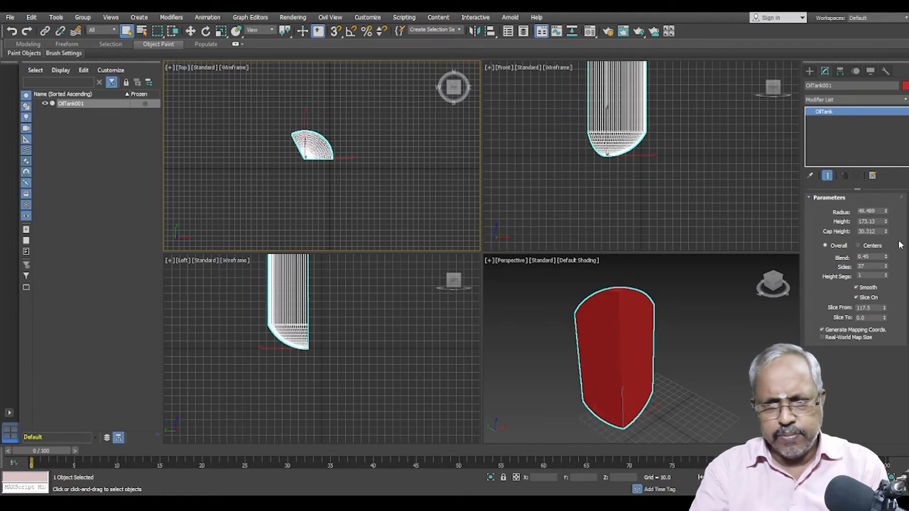
drag(883, 308, 883, 298)
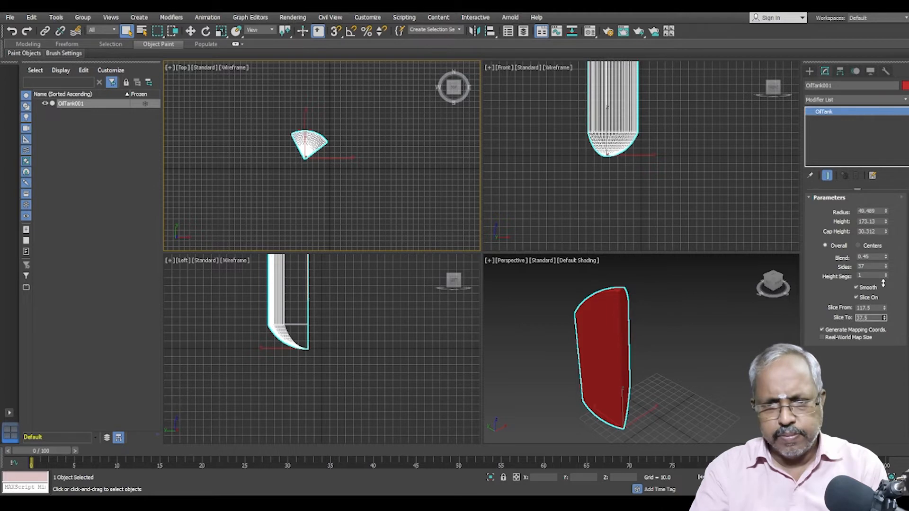
Step: Examine the sliced oil tank from above and from an angle in the Perspective view
scroll(641, 350, up, 2)
mouse_move(644, 350)
middle_down()
mouse_move(649, 376)
mouse_move(649, 353)
middle_up()
click(771, 277)
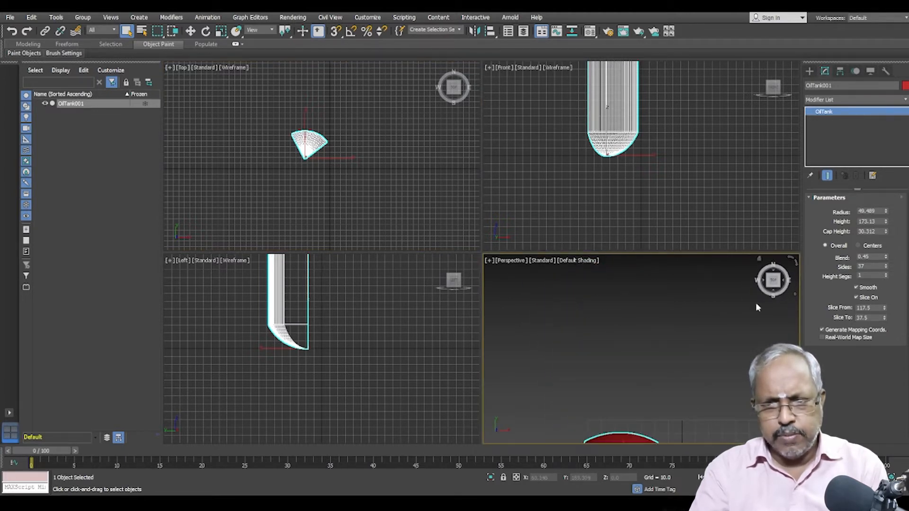
scroll(697, 333, down, 5)
scroll(693, 352, up, 5)
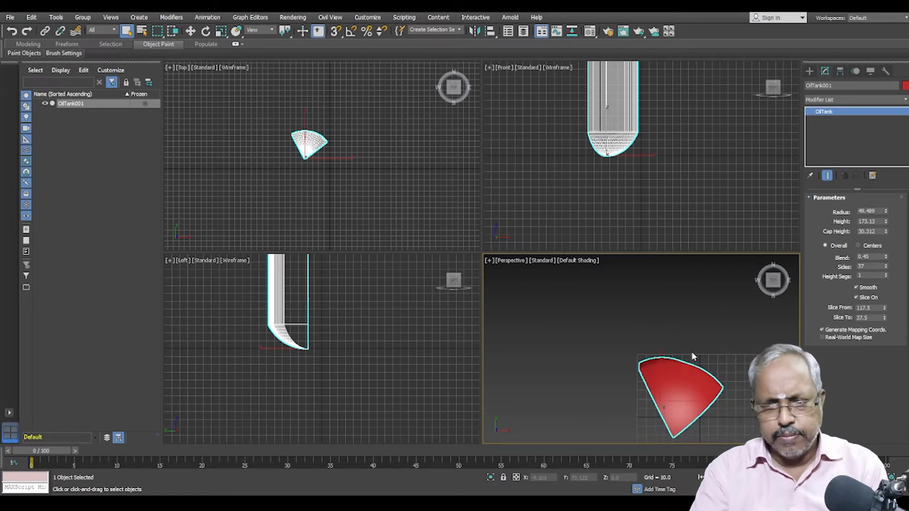
click(759, 262)
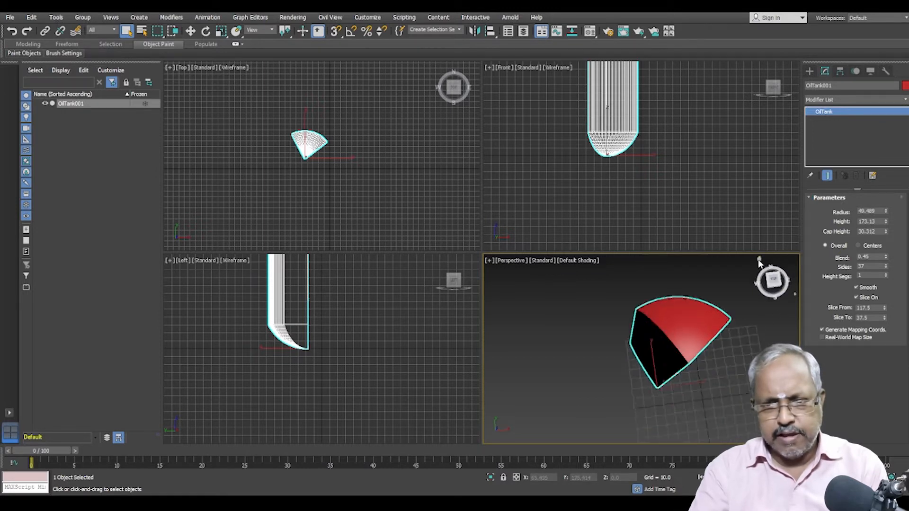
scroll(668, 292, up, 5)
Step: Delete the sliced oil tank from the scene and return to creating extended primitives
click(438, 213)
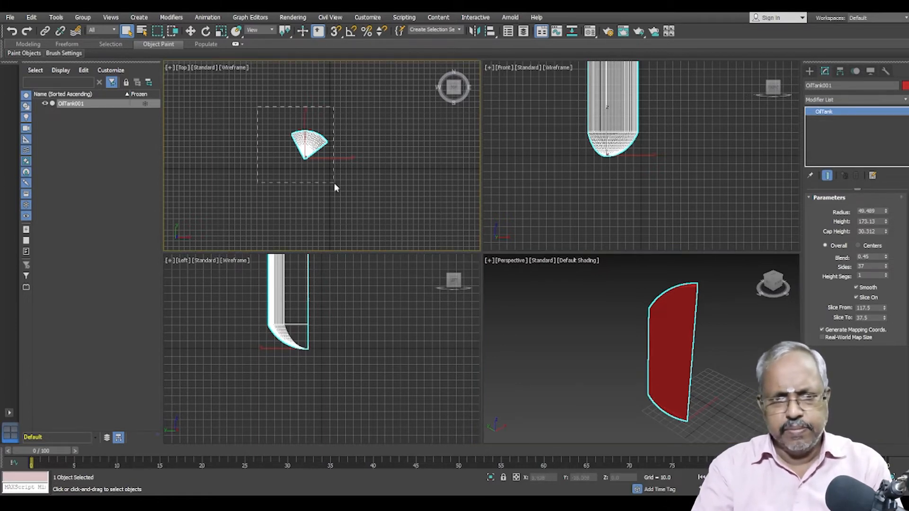
key(Delete)
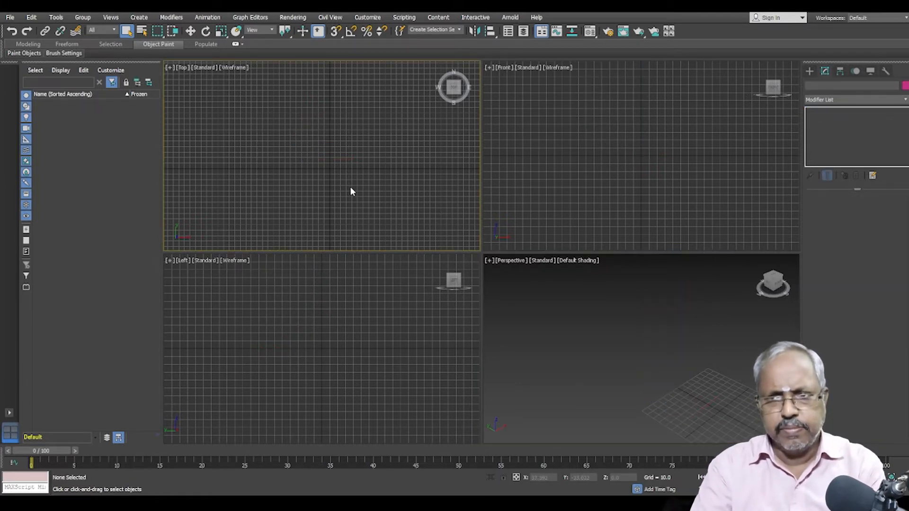
click(809, 72)
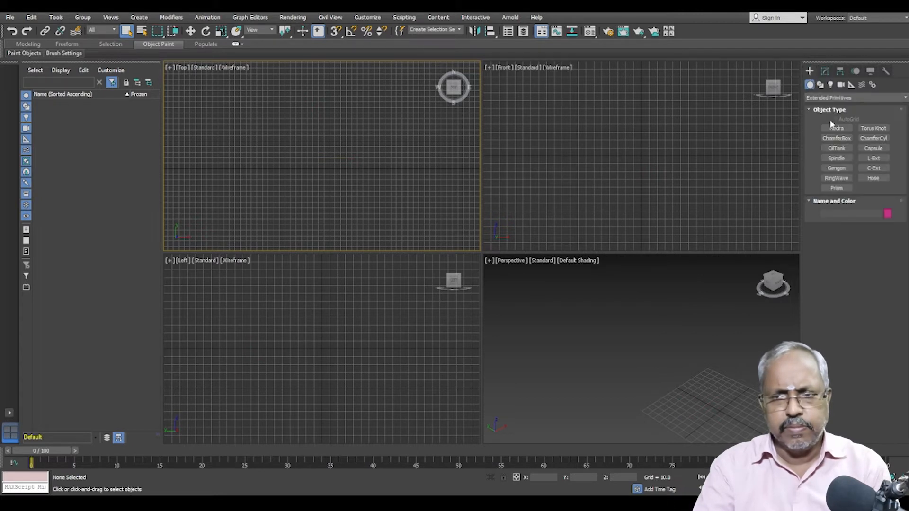
Step: Create a capsule in the Top view with about 42 radius and 209.1 height
click(874, 150)
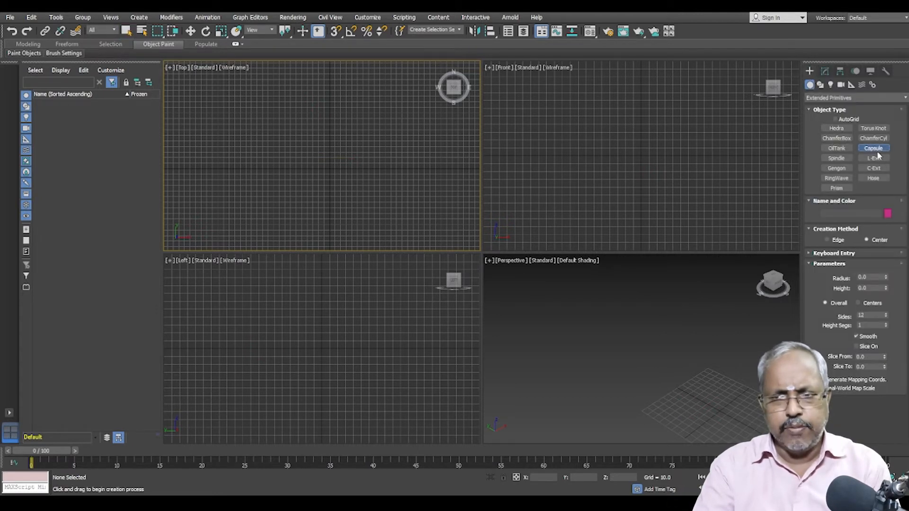
drag(366, 172, 371, 187)
click(361, 121)
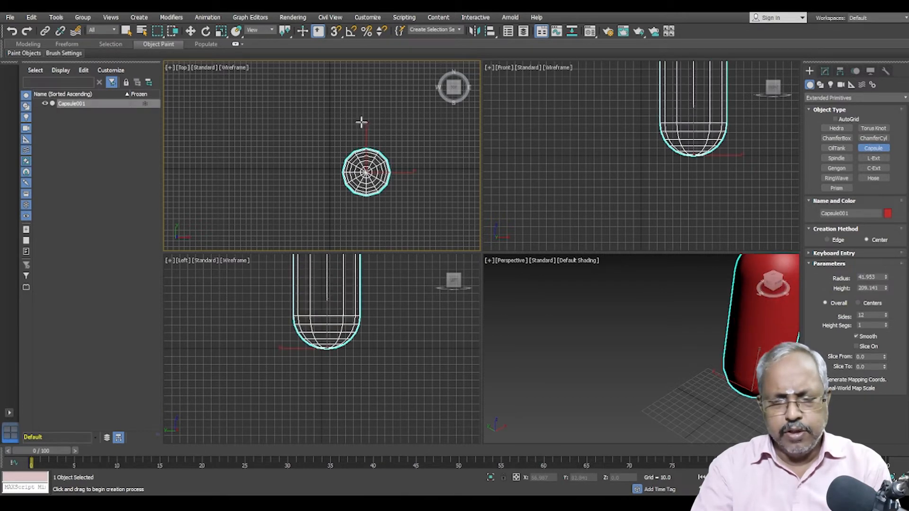
Step: Finish creating the capsule and enlarge it to a radius of 52.441 and a height of 267.815
right_click(359, 120)
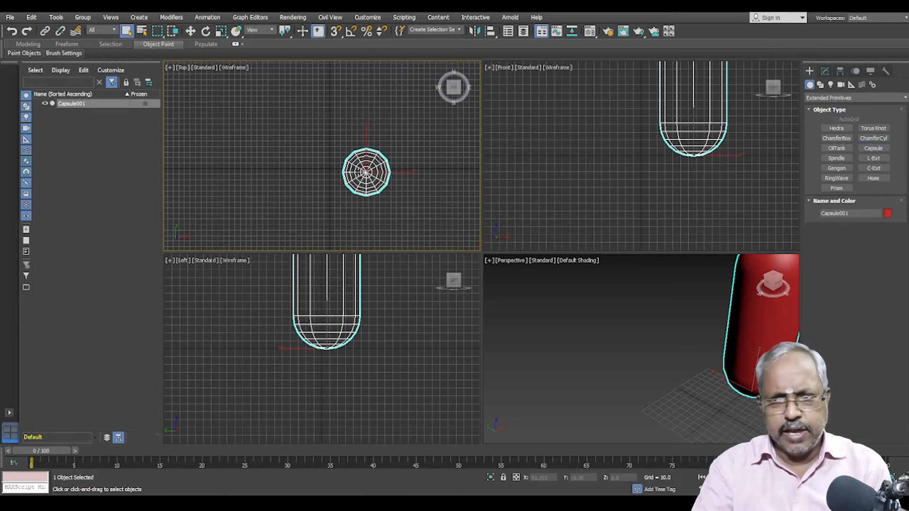
scroll(358, 142, down, 1)
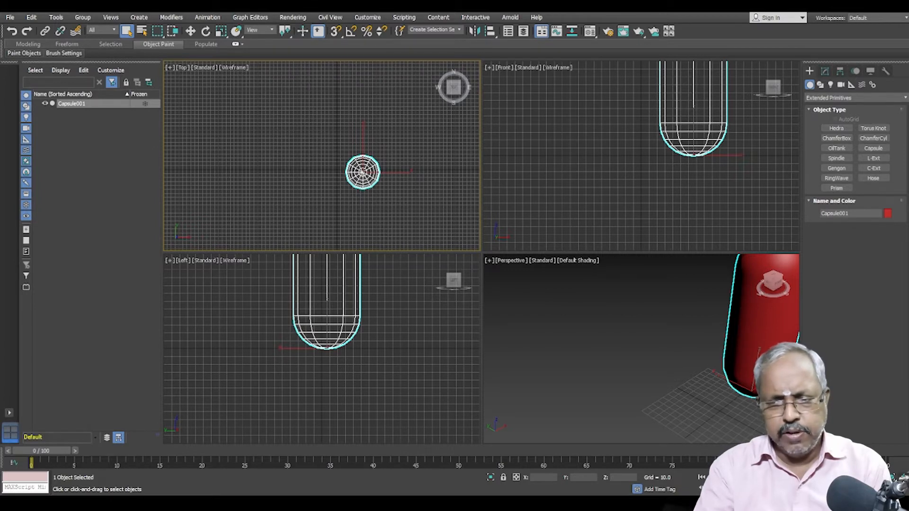
key(ctrl+shift+z)
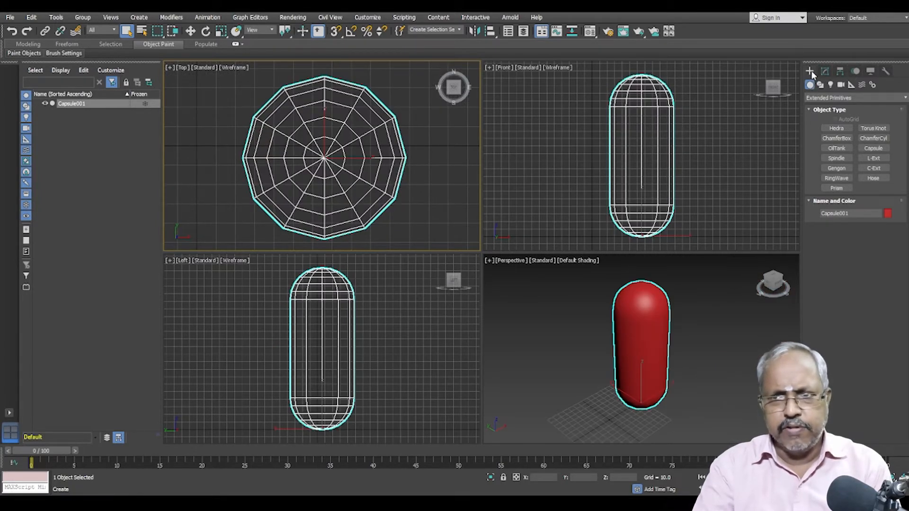
click(825, 72)
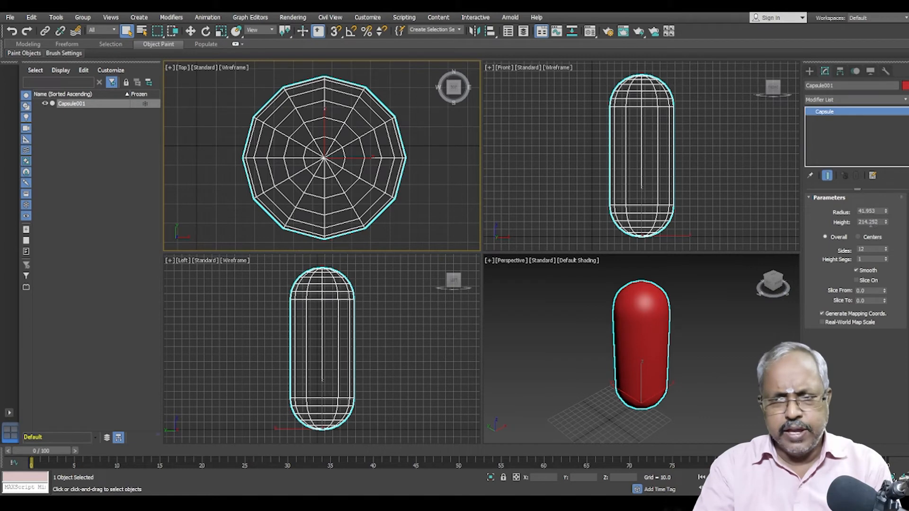
drag(887, 214, 887, 208)
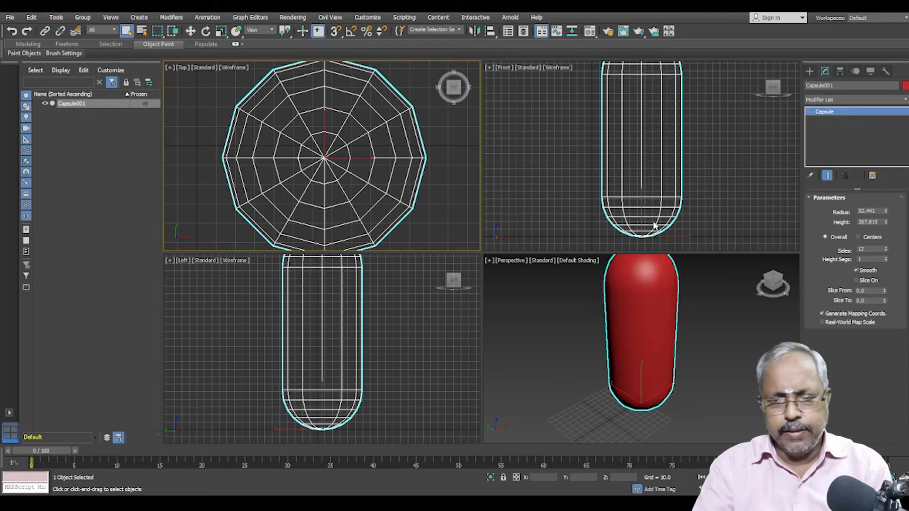
scroll(446, 247, down, 4)
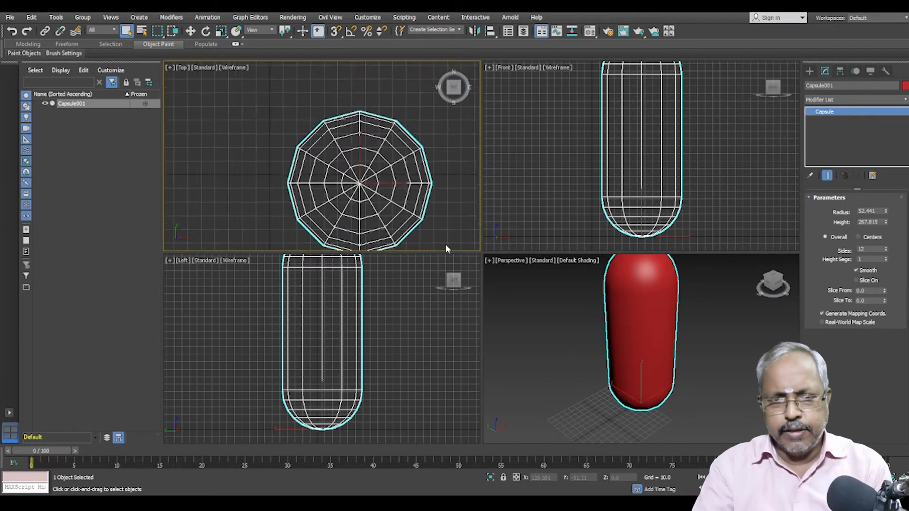
Step: Create an oil tank beside the capsule in the Top view with about 26.9 radius, 104.9 height and 6.7 cap height
click(810, 72)
click(836, 148)
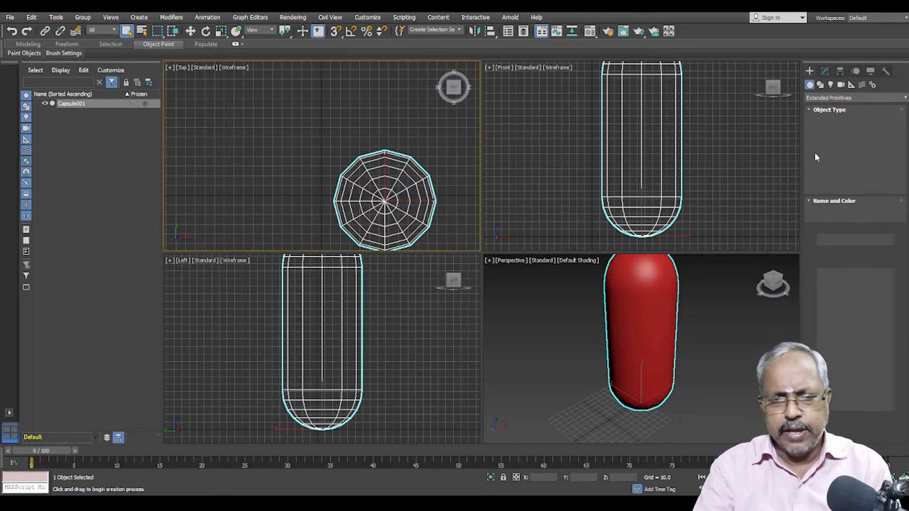
drag(227, 190, 250, 190)
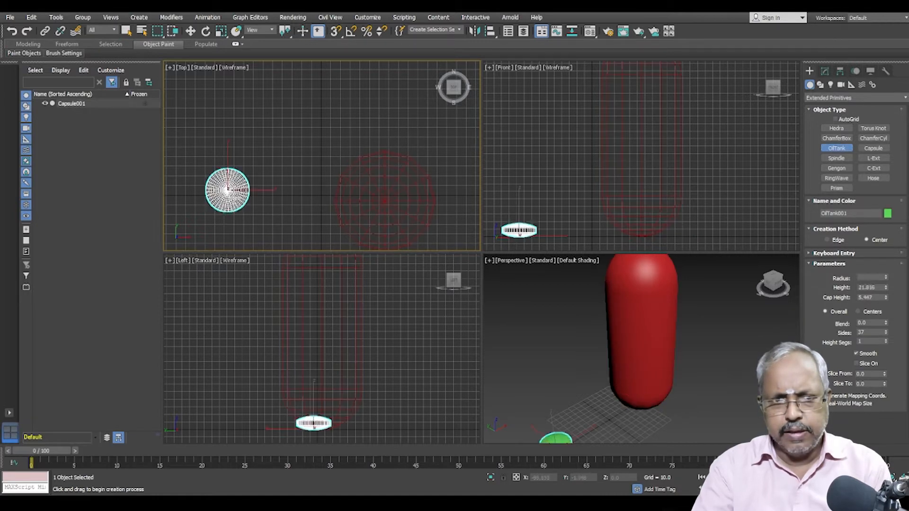
right_click(220, 119)
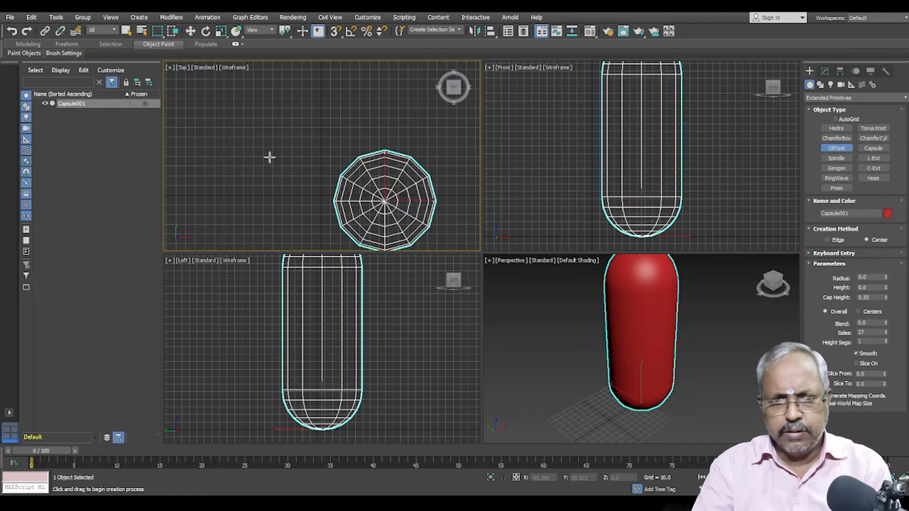
drag(231, 160, 244, 183)
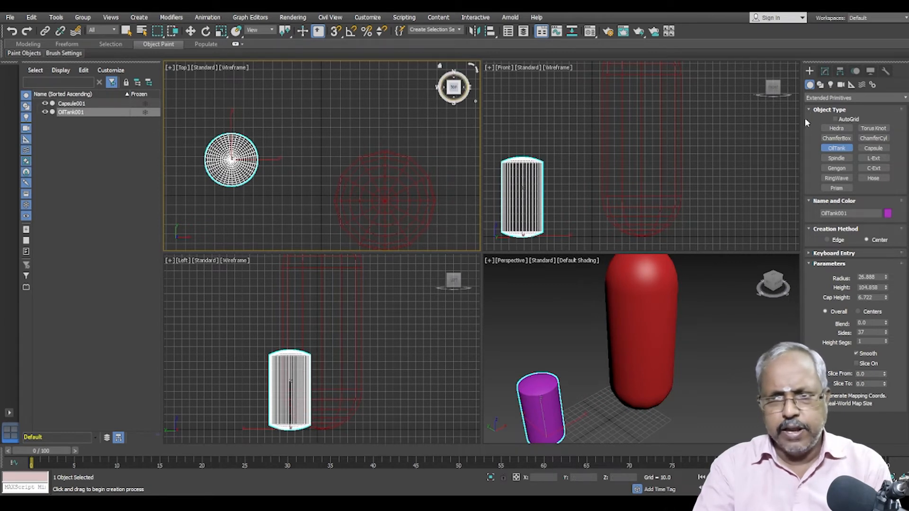
Step: Compare the modifiable parameters of the capsule with those of the oil tank
click(825, 72)
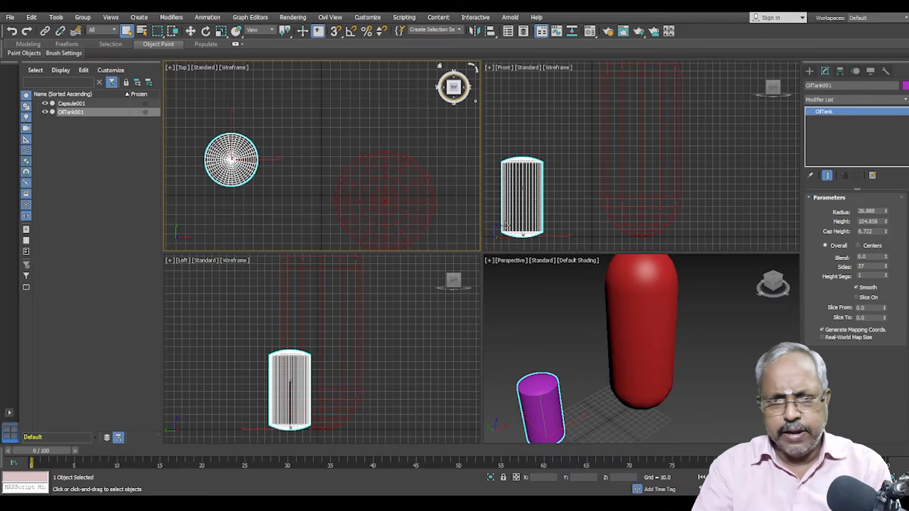
click(431, 208)
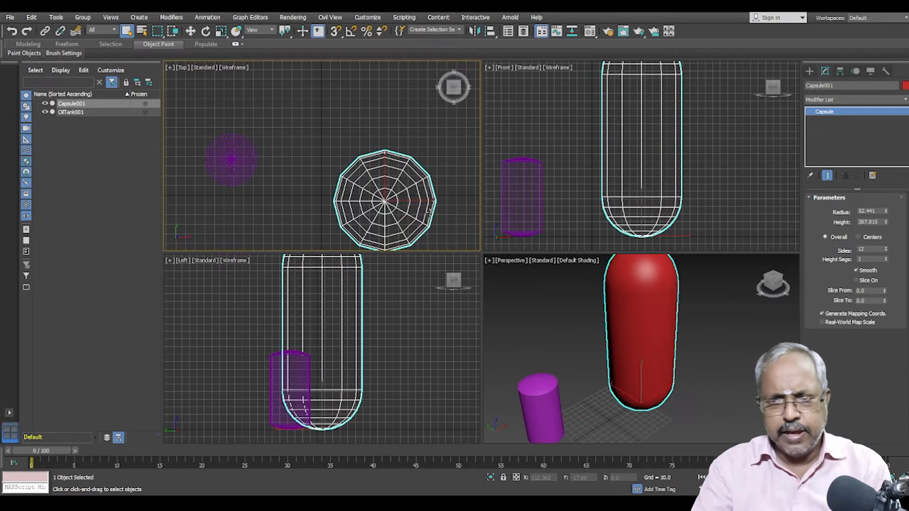
click(217, 156)
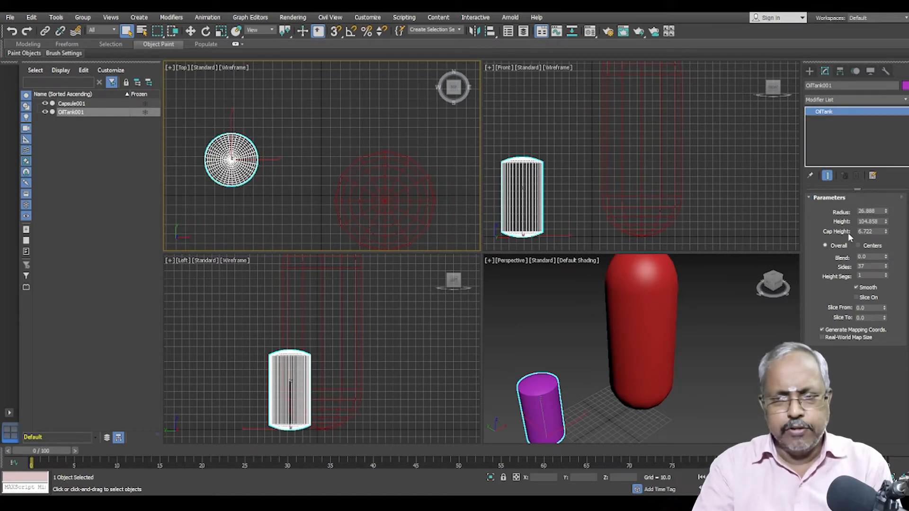
Step: Select the capsule and the oil tank together and delete them from the scene
scroll(415, 153, down, 3)
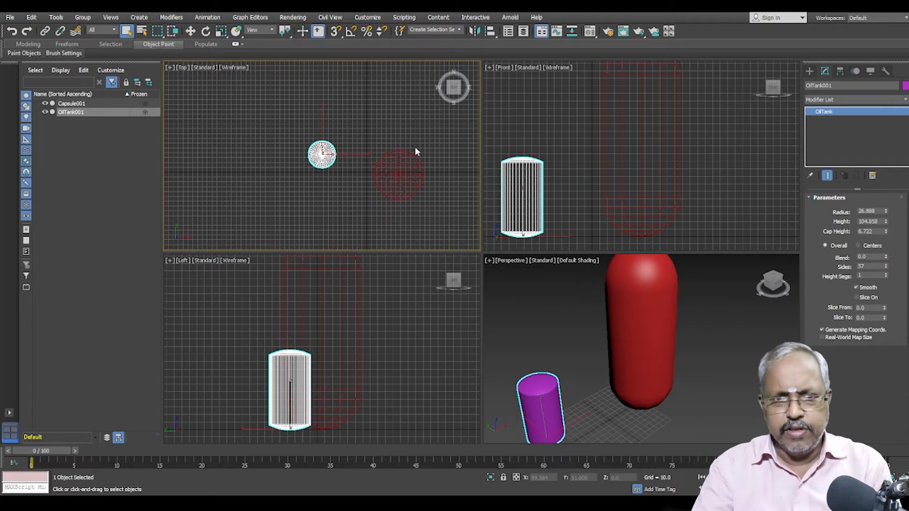
drag(272, 124, 430, 217)
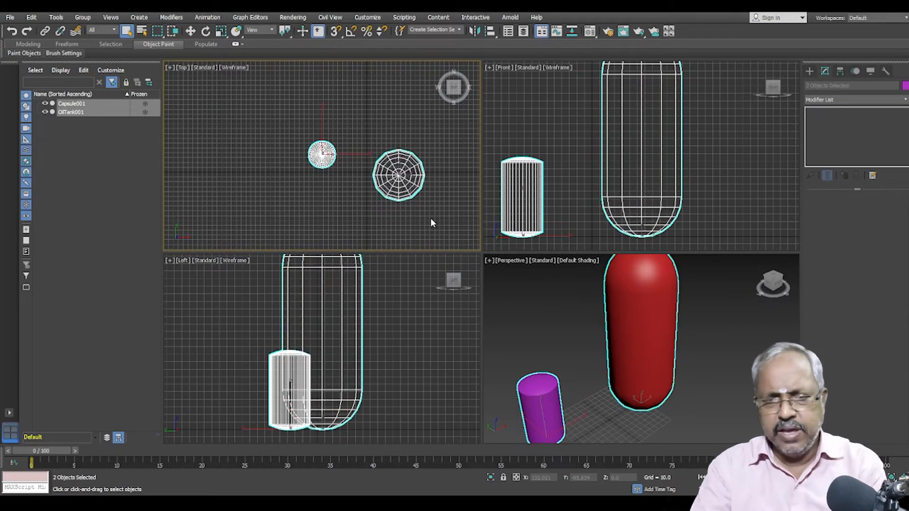
key(Delete)
Step: Create a spindle in the Top view with about 78.8 radius, 102.2 height and 0.1 cap height
click(809, 71)
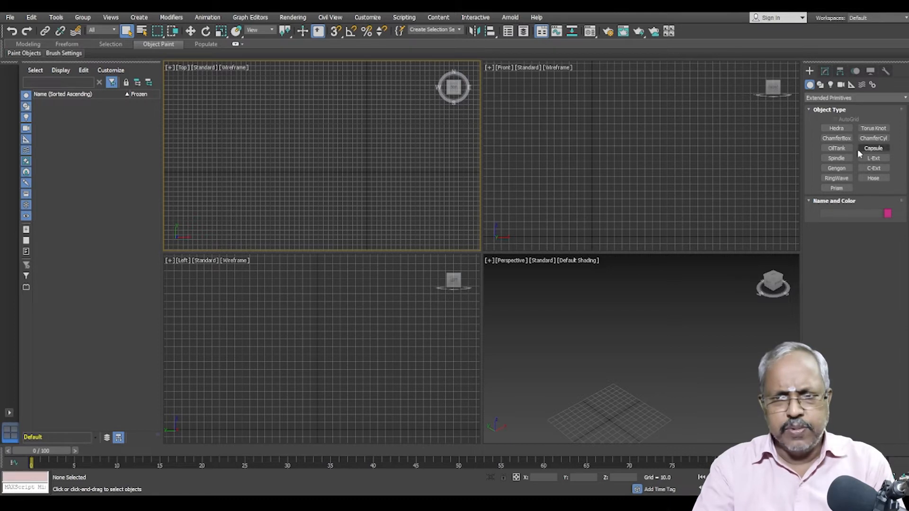
click(842, 160)
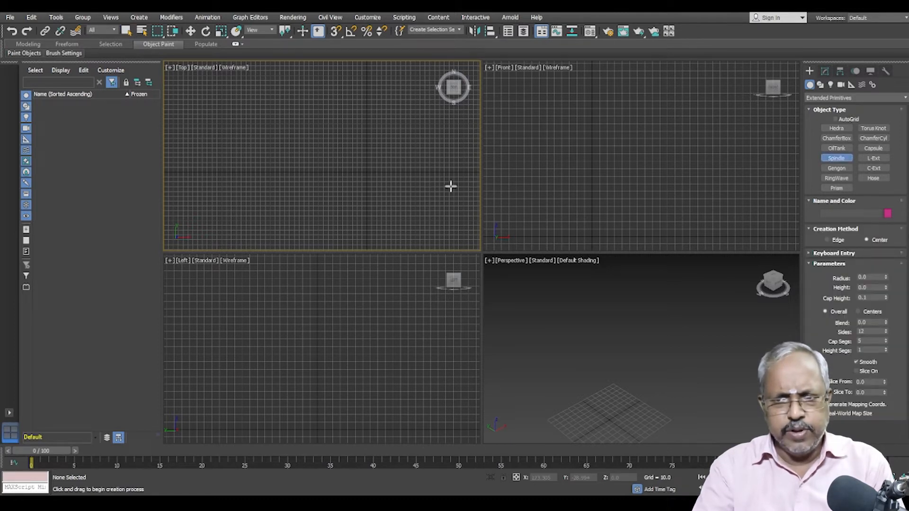
drag(351, 158, 366, 180)
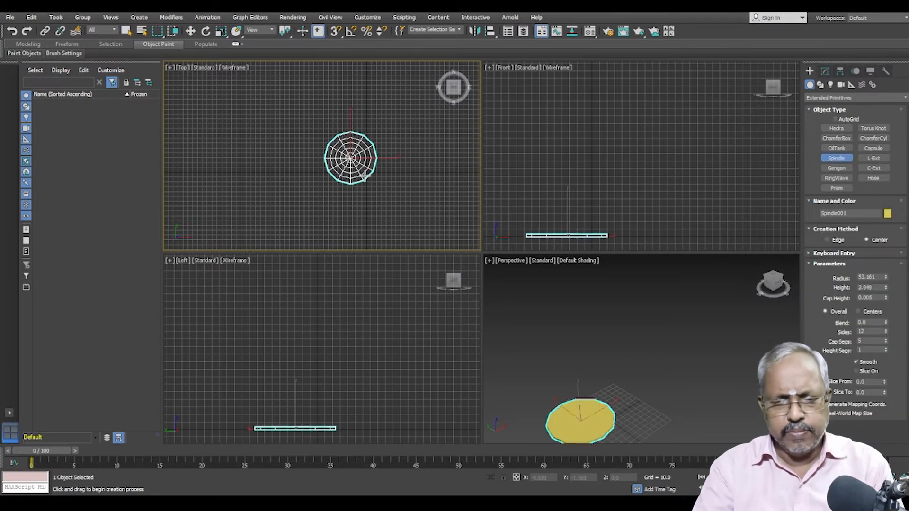
right_click(352, 121)
drag(342, 137, 365, 168)
click(353, 118)
click(371, 140)
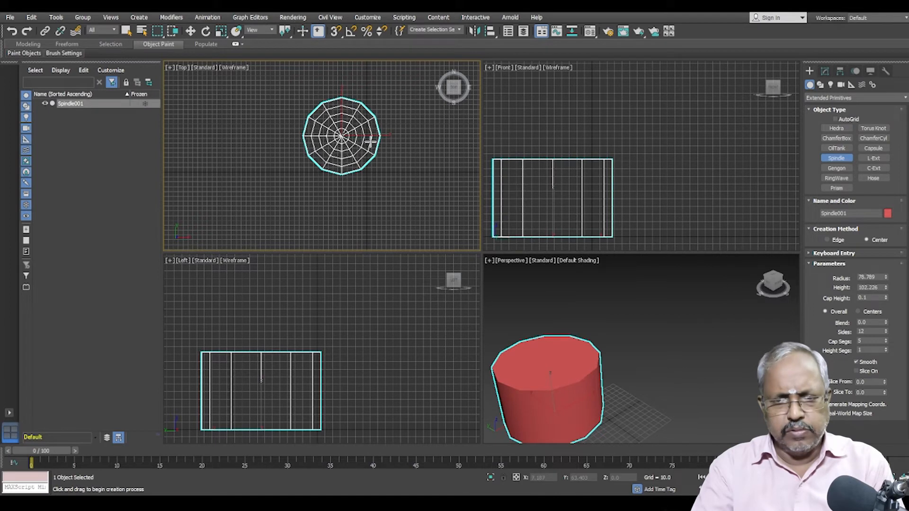
Step: Set the spindle's height to 161.517 and its cap height to 19.37
click(886, 287)
drag(887, 287, 582, 341)
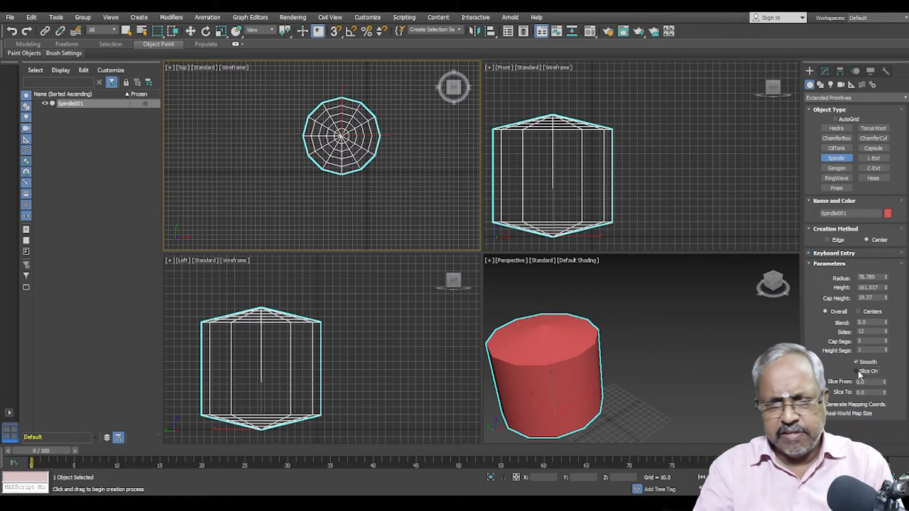
Step: Try slicing the spindle from 203 and turn the slicing back off
drag(885, 383, 856, 192)
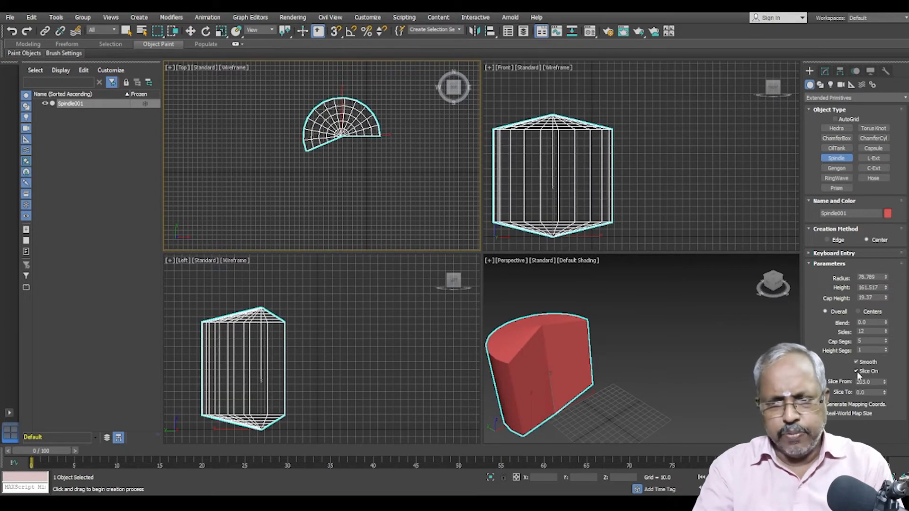
click(856, 371)
Step: Set the spindle's cap segments to 24, its cap height to 49.975 and its blend to 0.78
drag(885, 342, 885, 334)
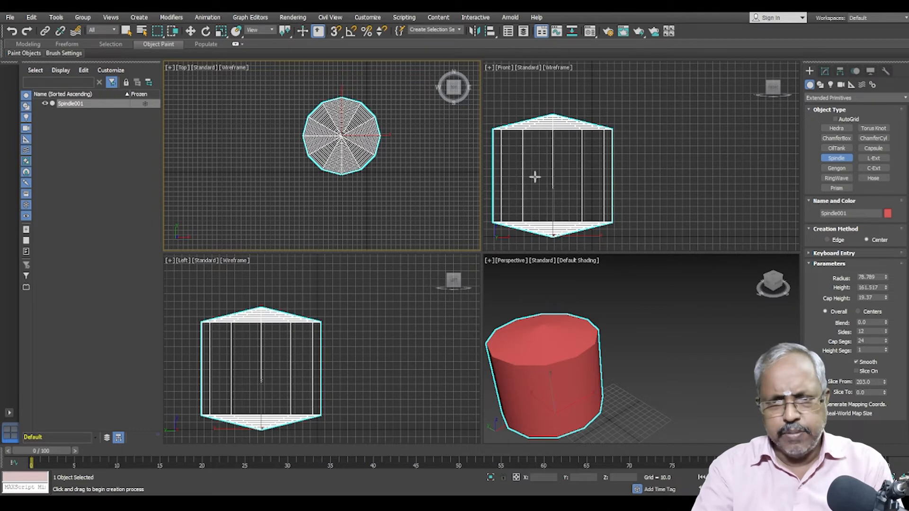
drag(883, 297, 869, 222)
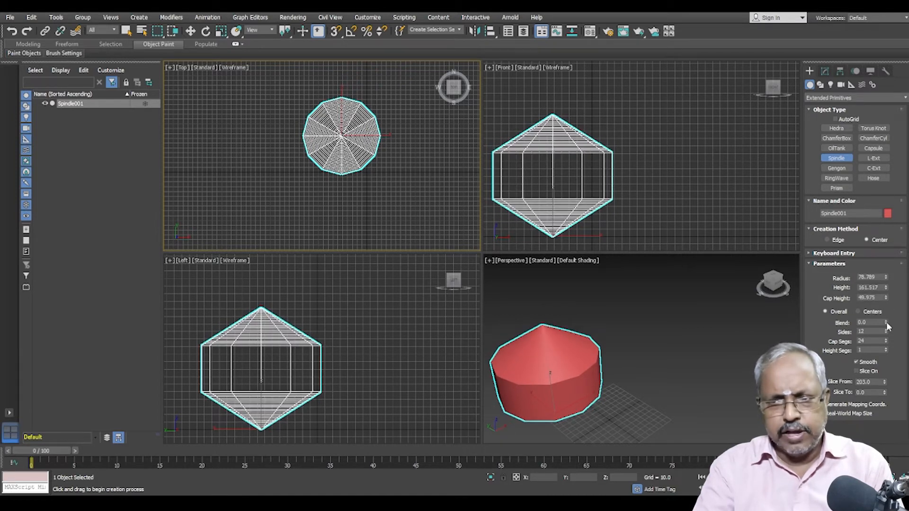
mouse_move(886, 324)
mouse_down()
mouse_move(887, 301)
mouse_move(871, 289)
mouse_up()
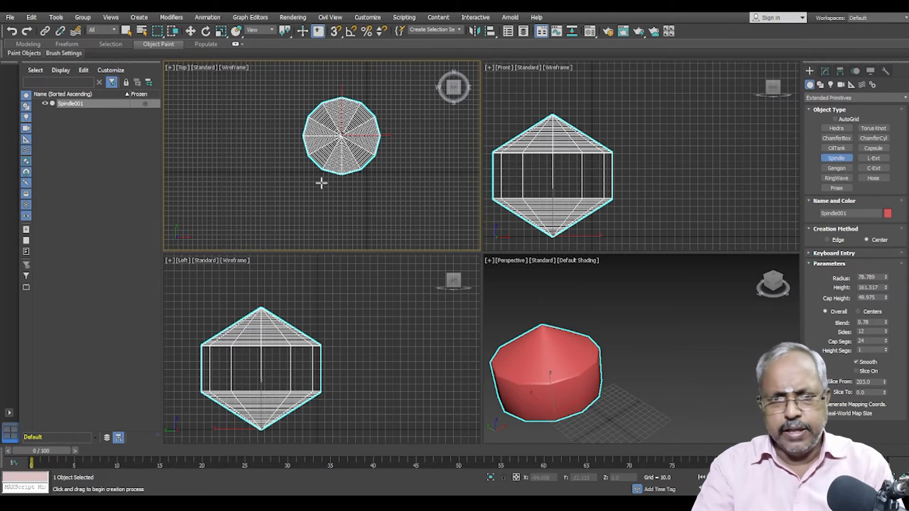
right_click(282, 103)
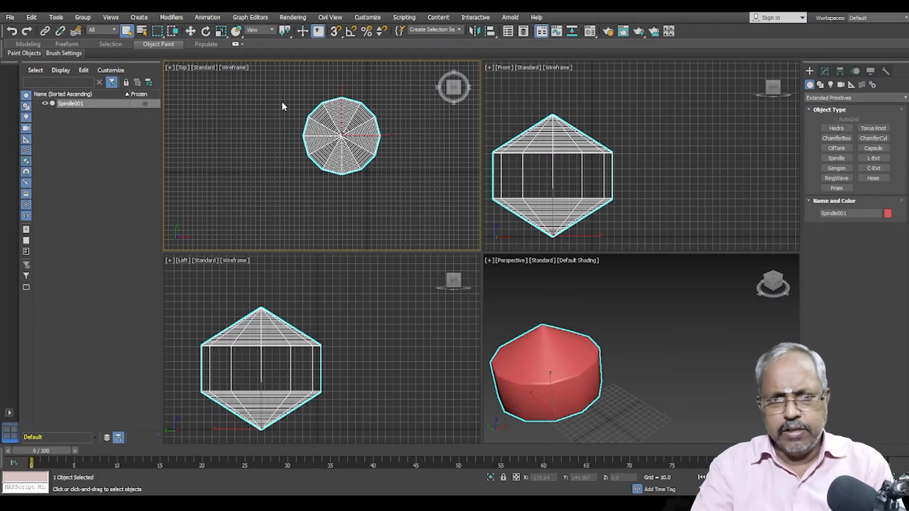
Step: Delete the spindle from the scene
click(398, 208)
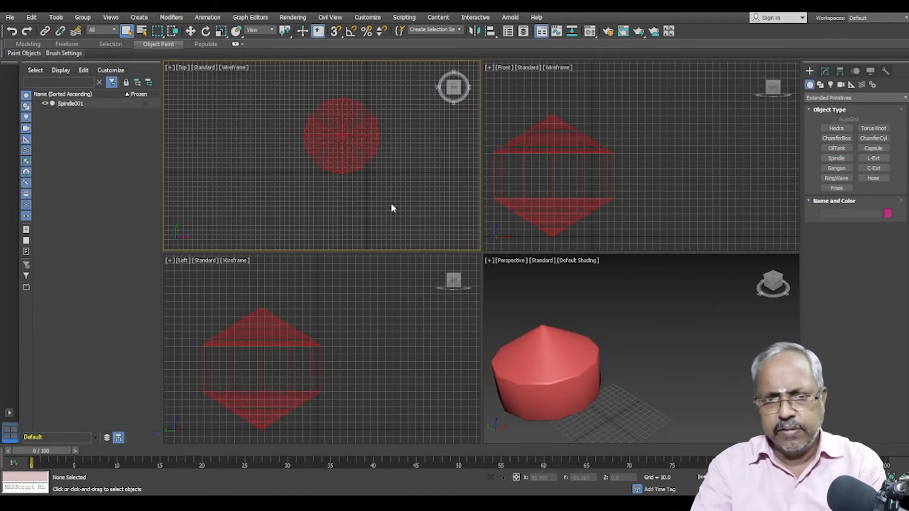
click(351, 167)
key(Delete)
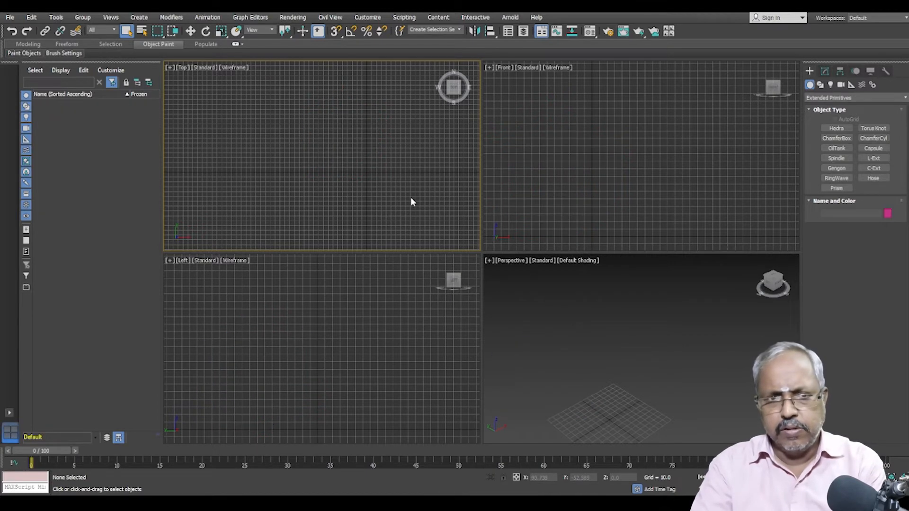
Step: Create an L-Ext in the Top view with about -9.8 side length, 119.9 front length, 116 height and 0.1 side and front widths
click(871, 159)
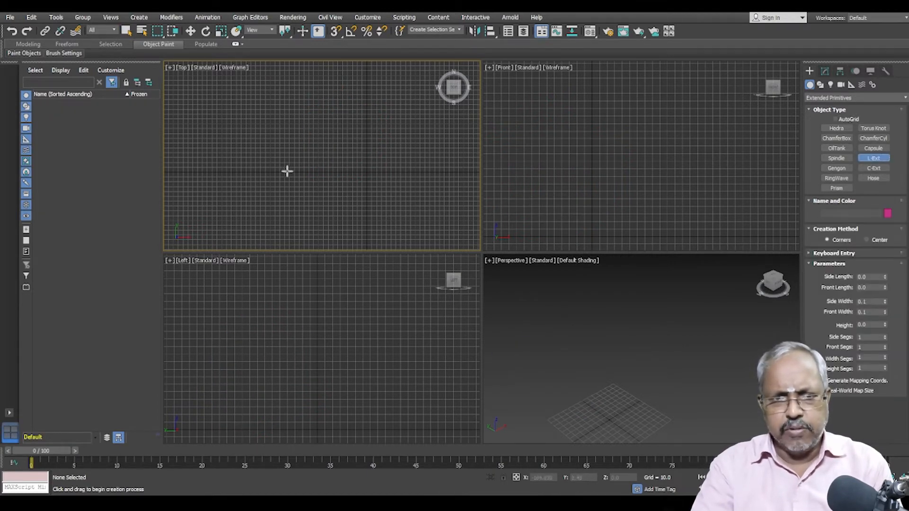
drag(285, 146, 344, 152)
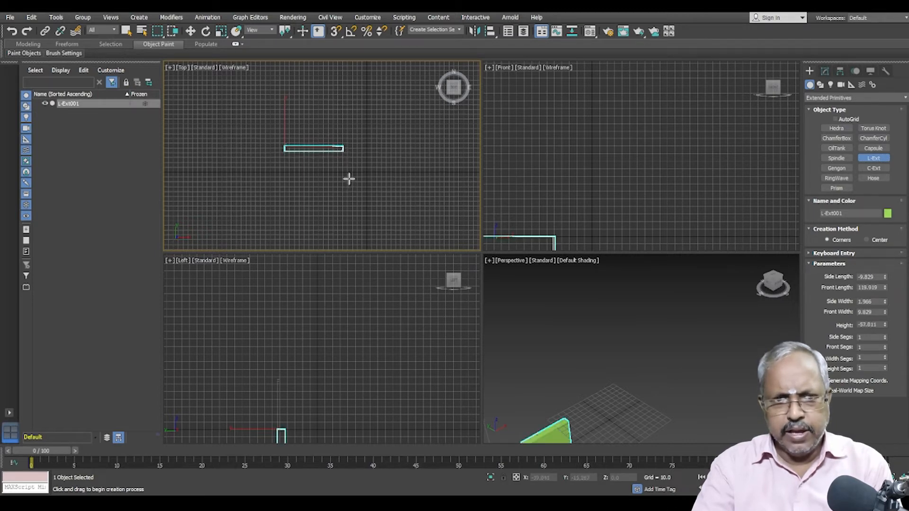
scroll(349, 179, down, 3)
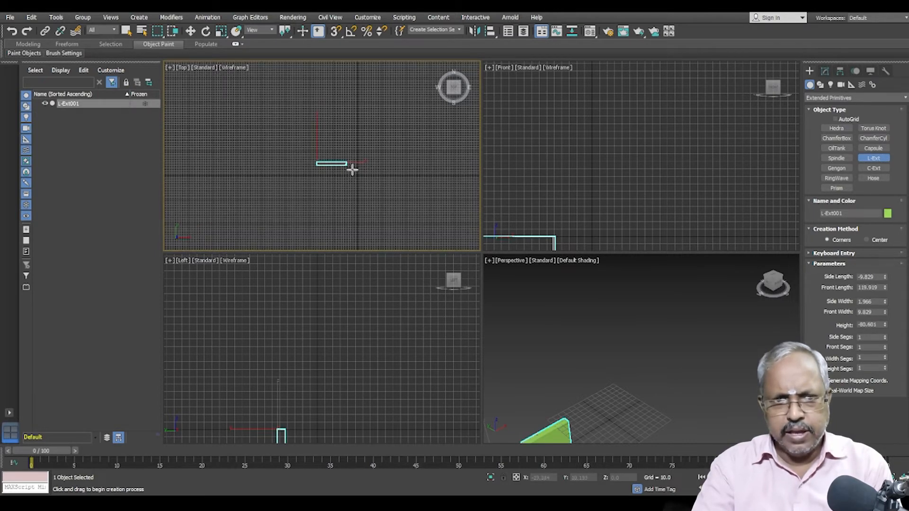
click(352, 123)
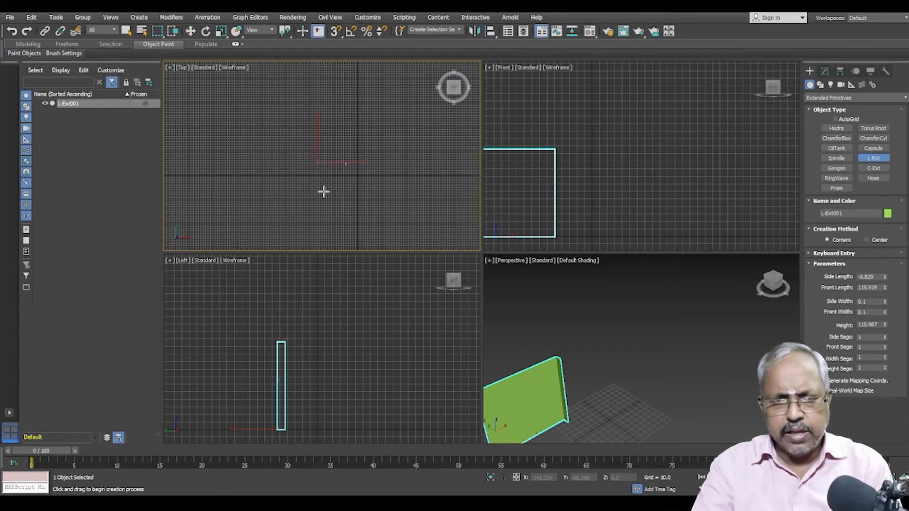
Step: Set the L-Ext's side length to 2.359, its front length to 187.074 and its side width to 72.175
click(826, 71)
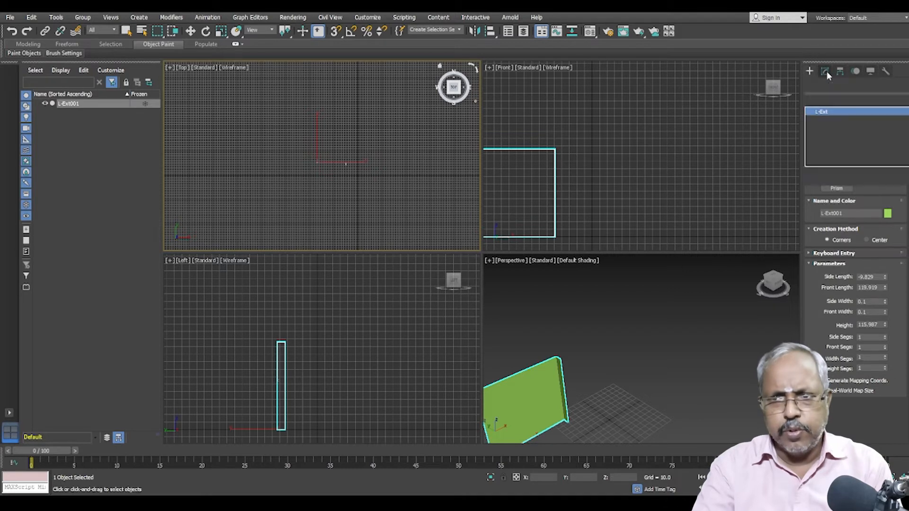
drag(884, 213, 882, 118)
scroll(552, 376, up, 3)
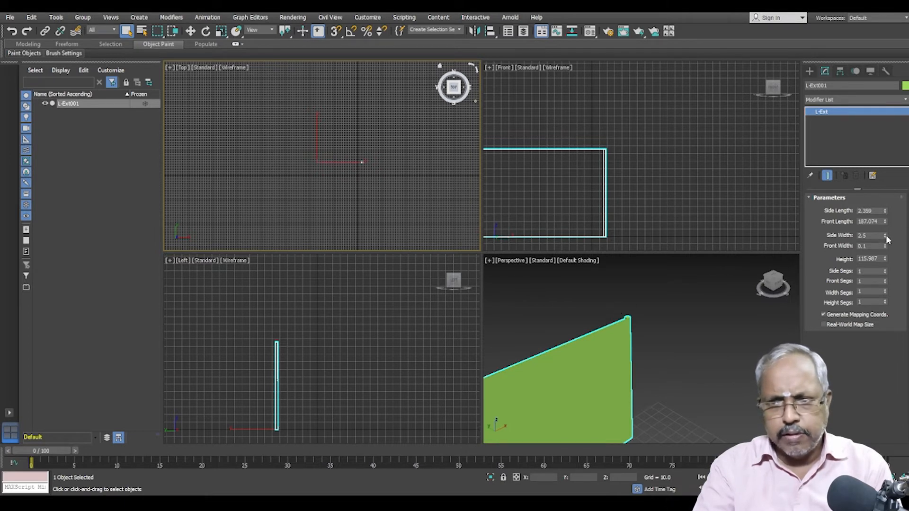
drag(884, 235, 14, 101)
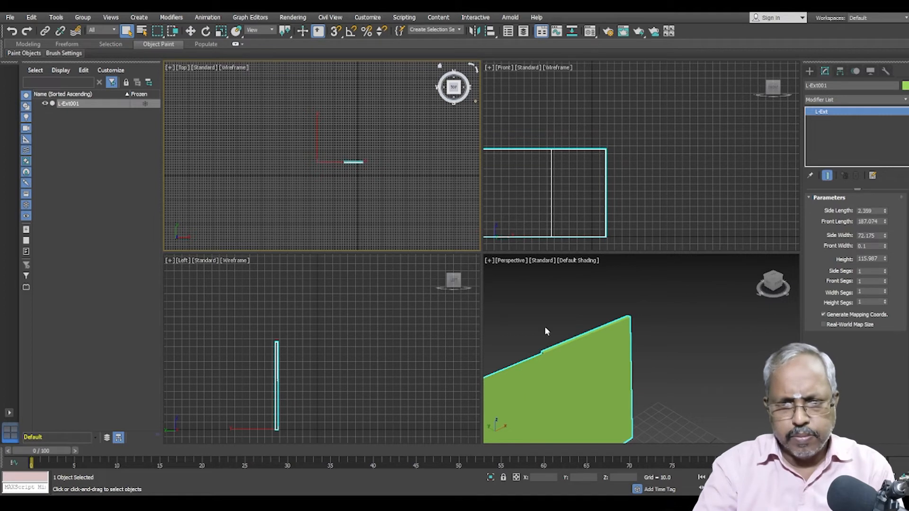
Step: Set the L-Ext's side length to 2.005, its side width to 17.322 and its front width to 2.005
scroll(546, 331, down, 5)
click(772, 276)
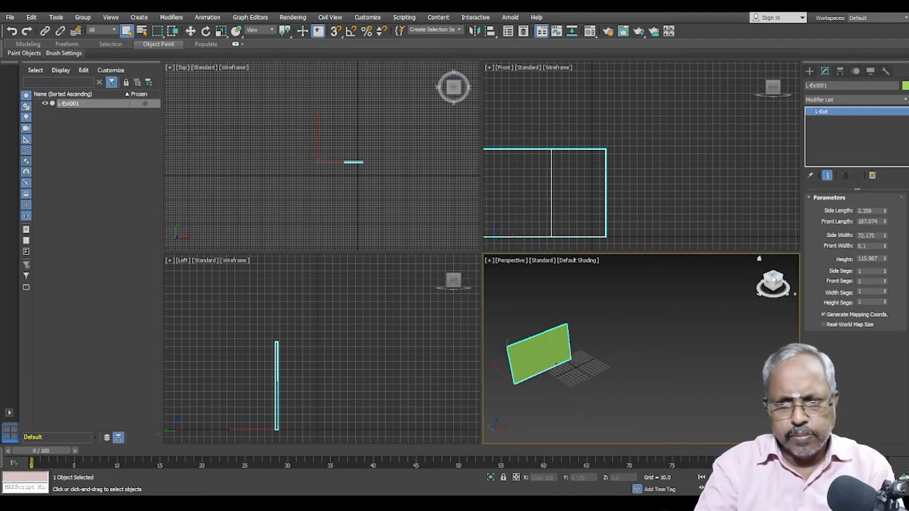
scroll(573, 390, up, 2)
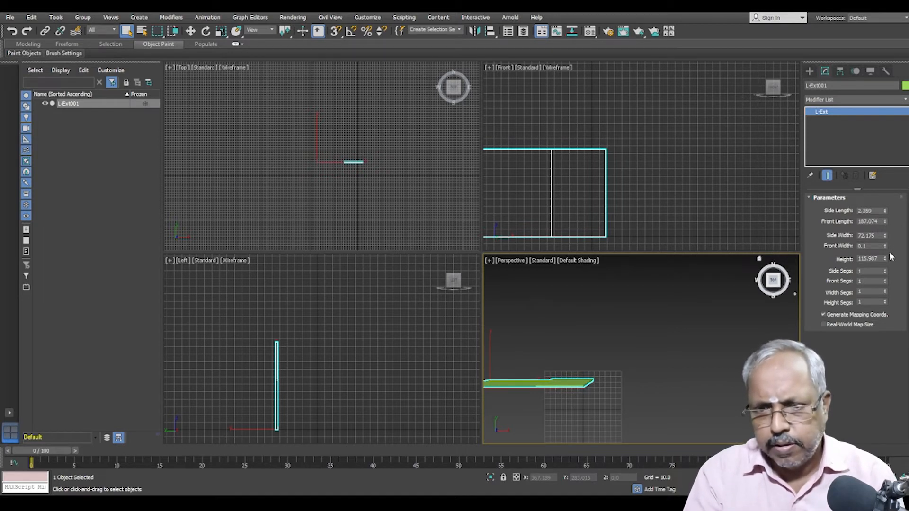
drag(882, 215, 884, 156)
drag(894, 111, 906, 275)
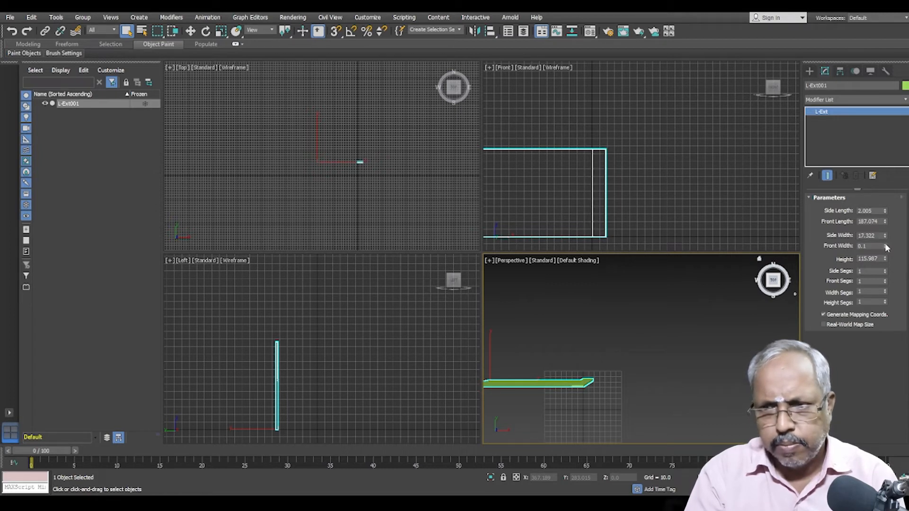
click(884, 247)
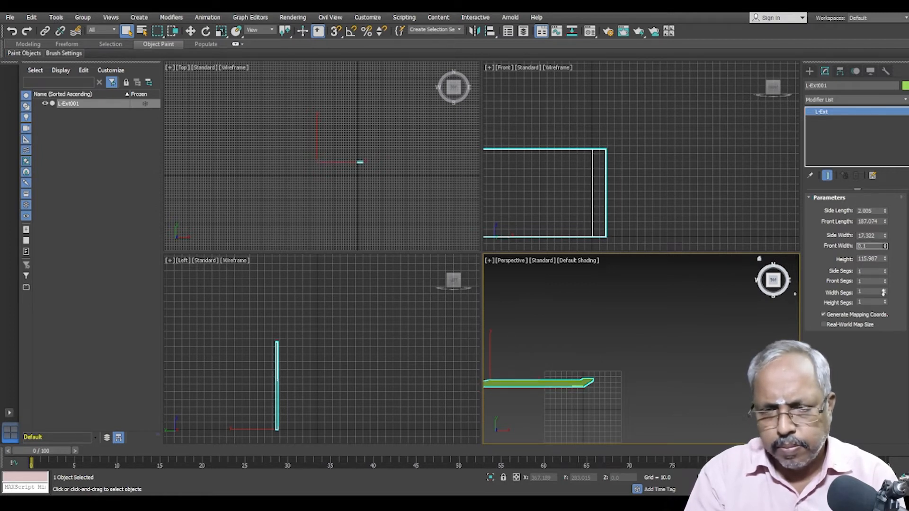
scroll(345, 158, up, 8)
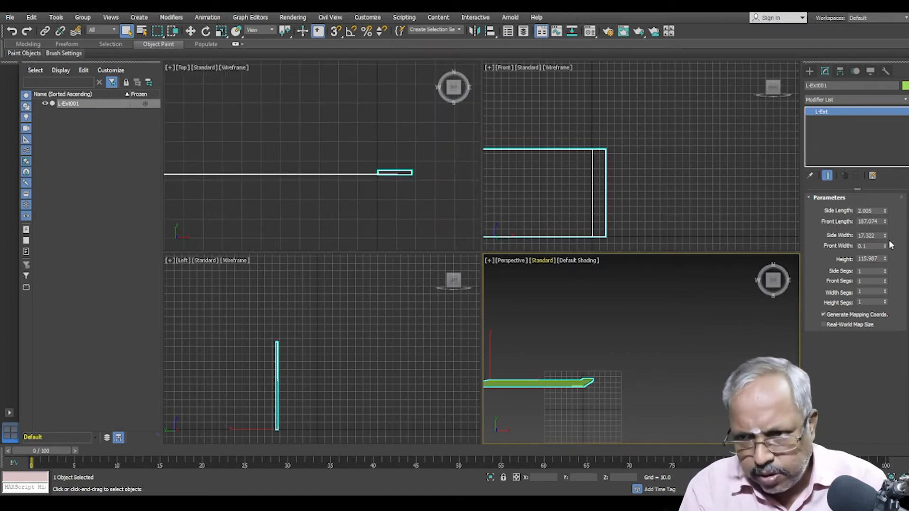
drag(886, 247, 904, 136)
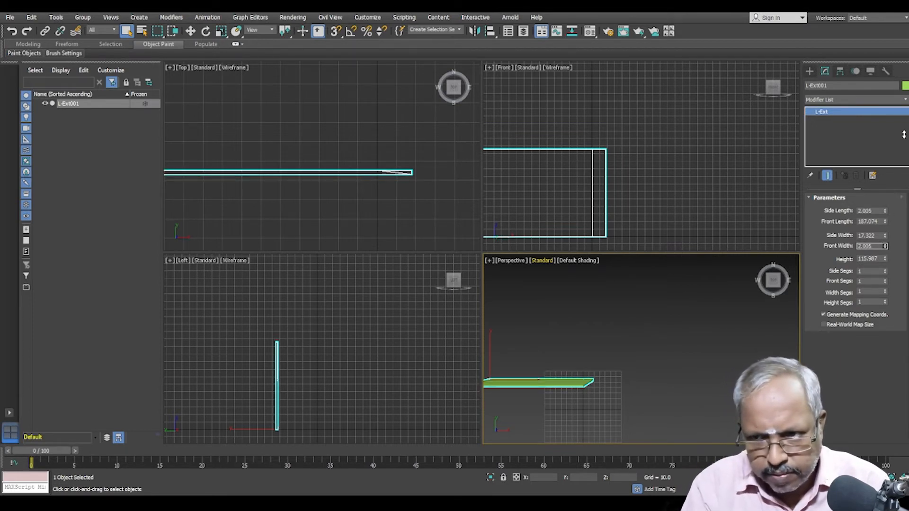
Step: Set the L-Ext's side length to 55.584, its front length to 192.686 and its side width to 2.988
drag(885, 235, 887, 206)
drag(889, 201, 424, 412)
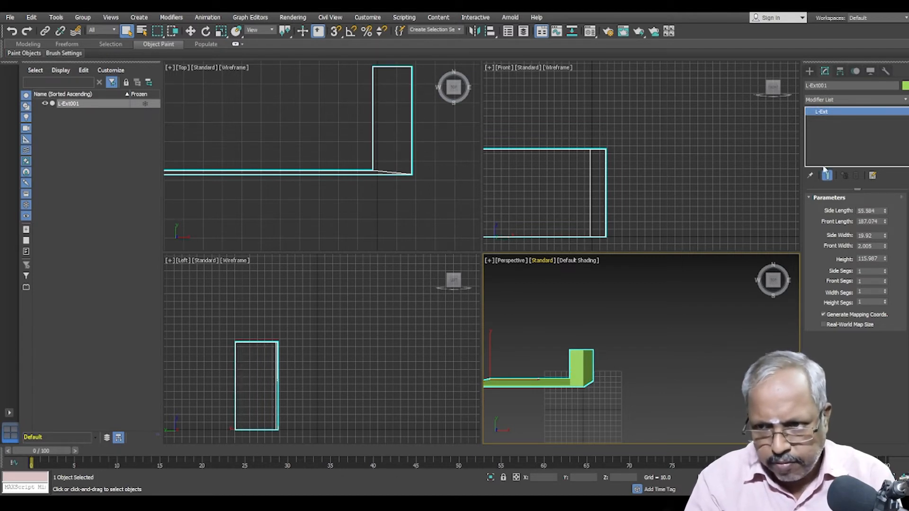
drag(884, 222, 884, 222)
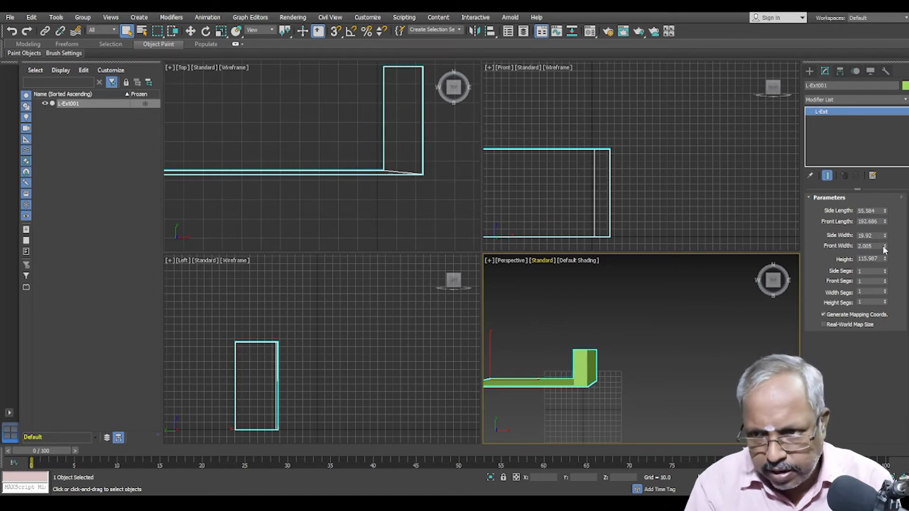
drag(884, 237, 896, 277)
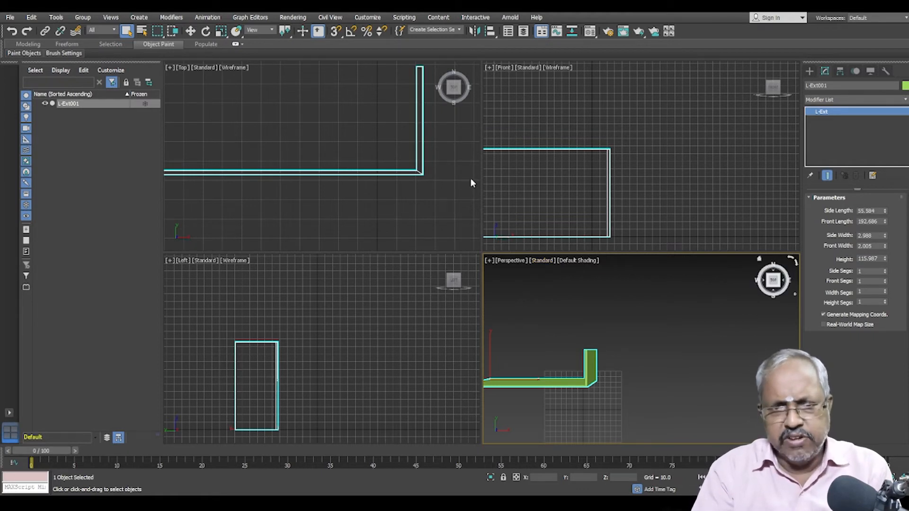
Step: Delete the L-Ext from the scene
scroll(470, 178, down, 2)
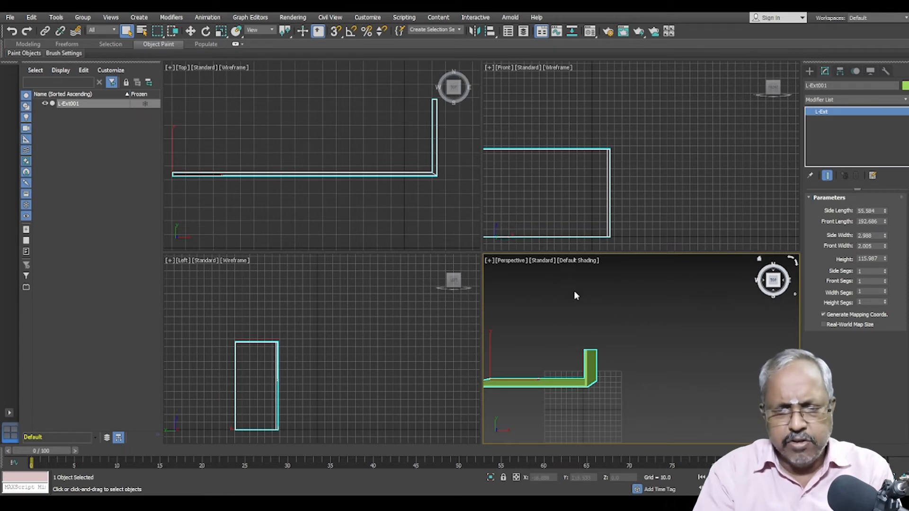
scroll(614, 377, down, 3)
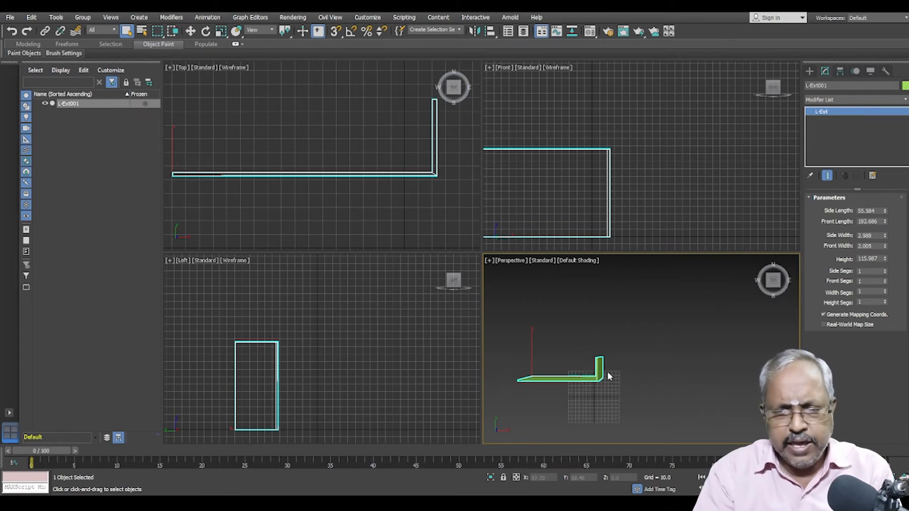
click(399, 217)
scroll(399, 216, down, 3)
drag(268, 140, 428, 225)
key(Delete)
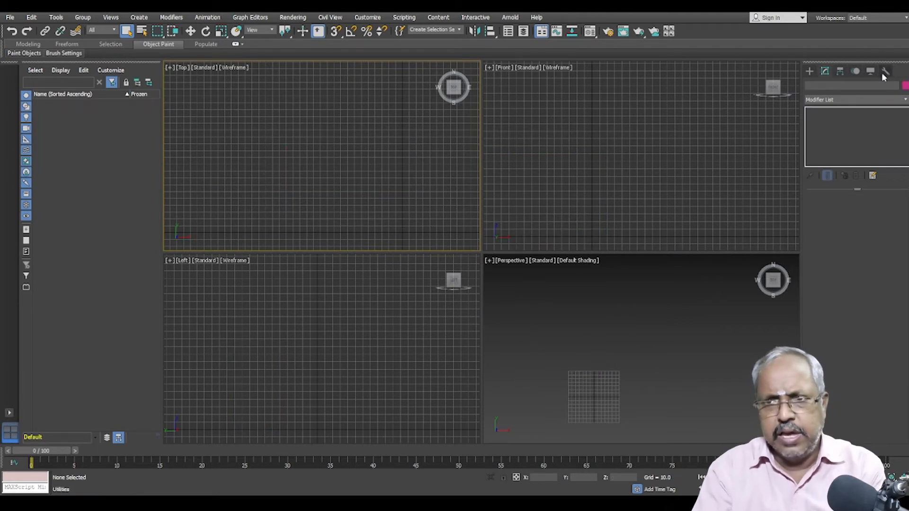
Step: Create a C-Ext in the Top view with about 155 back and front length, -150 side length, 22.2 widths and 146 height
click(809, 71)
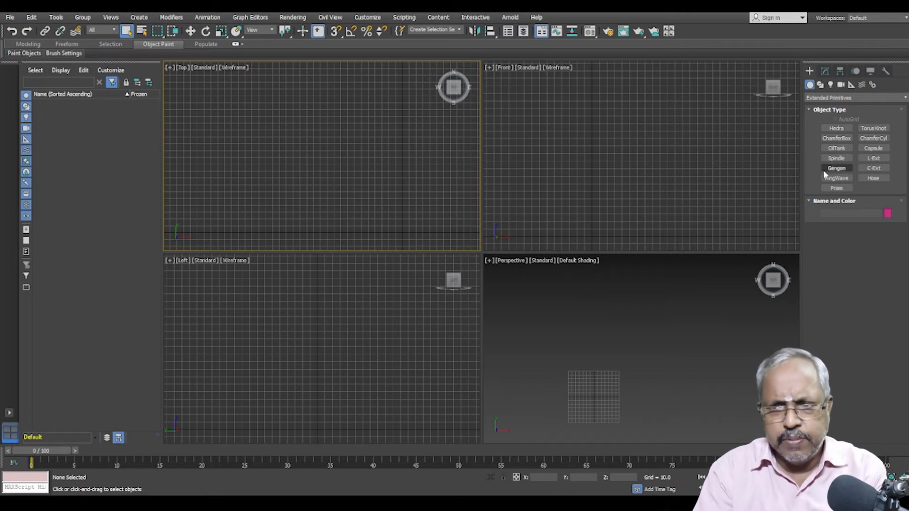
click(873, 168)
drag(263, 134, 369, 237)
click(362, 140)
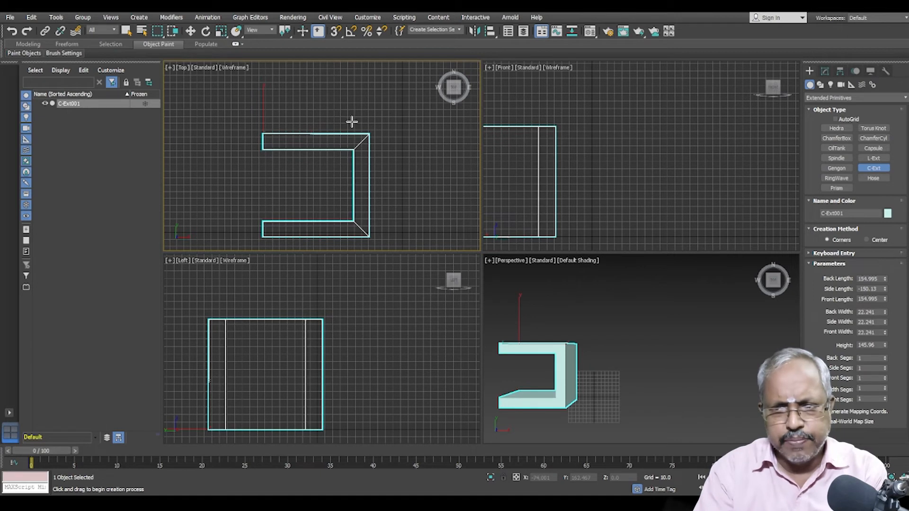
click(370, 157)
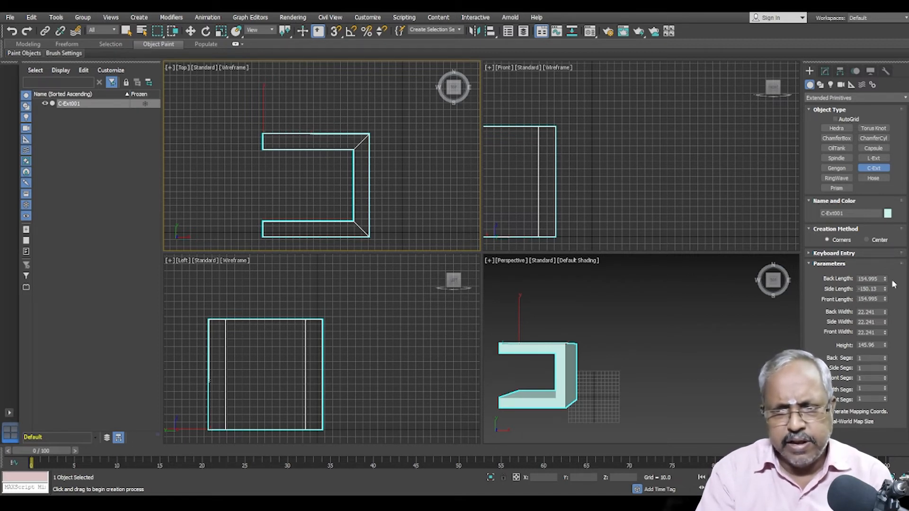
Step: Set the C-Ext's back length to 167.395, its side length to -136.618 and its front length to 220.093
mouse_move(885, 281)
mouse_down()
mouse_move(886, 270)
mouse_move(885, 295)
mouse_move(886, 280)
mouse_up()
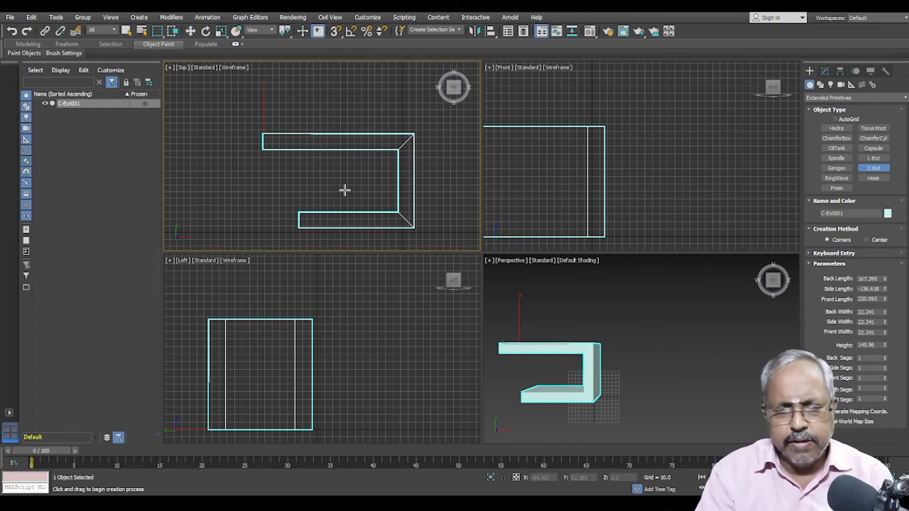
drag(345, 191, 343, 187)
right_click(207, 120)
Step: Delete the C-Ext from the scene
drag(225, 116, 439, 237)
right_click(392, 191)
right_click(344, 180)
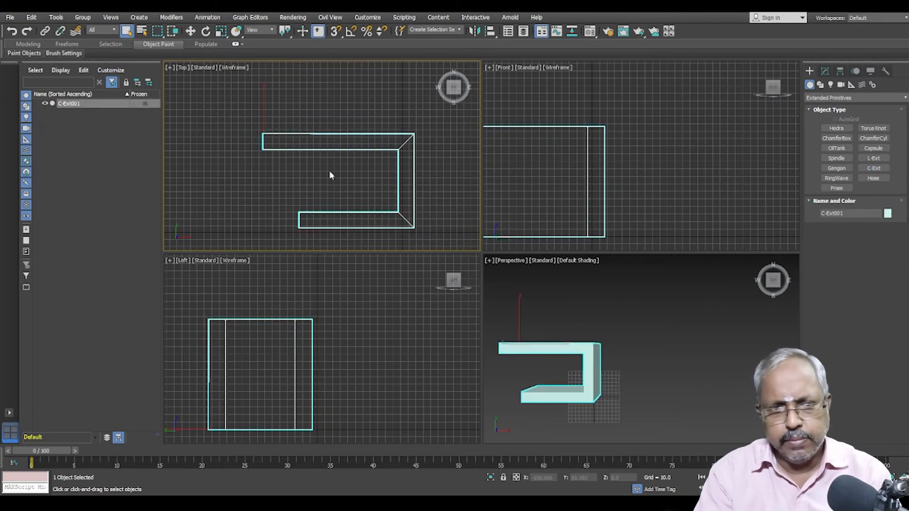
drag(226, 116, 418, 237)
key(Delete)
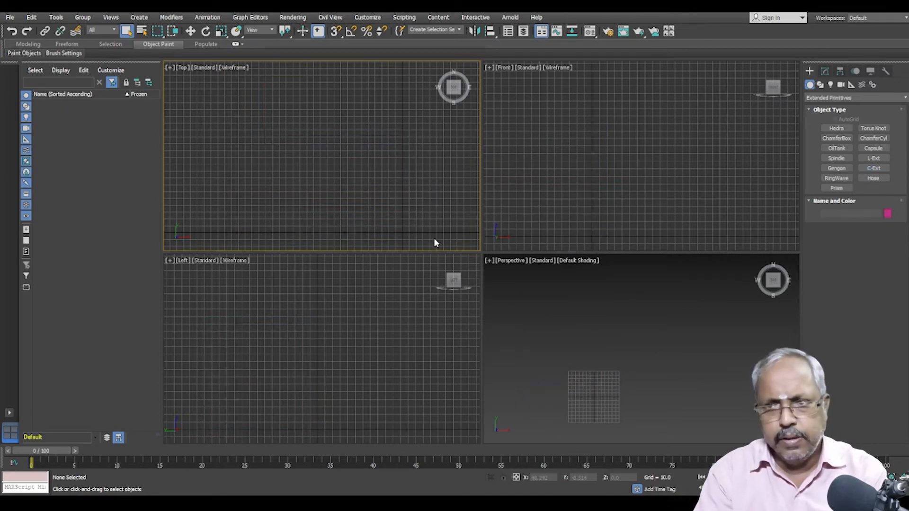
Step: Draw a five-sided Gengon in the Top view, delete it and redraw one with about 100 radius and 121.6 height
click(842, 169)
drag(321, 149, 361, 205)
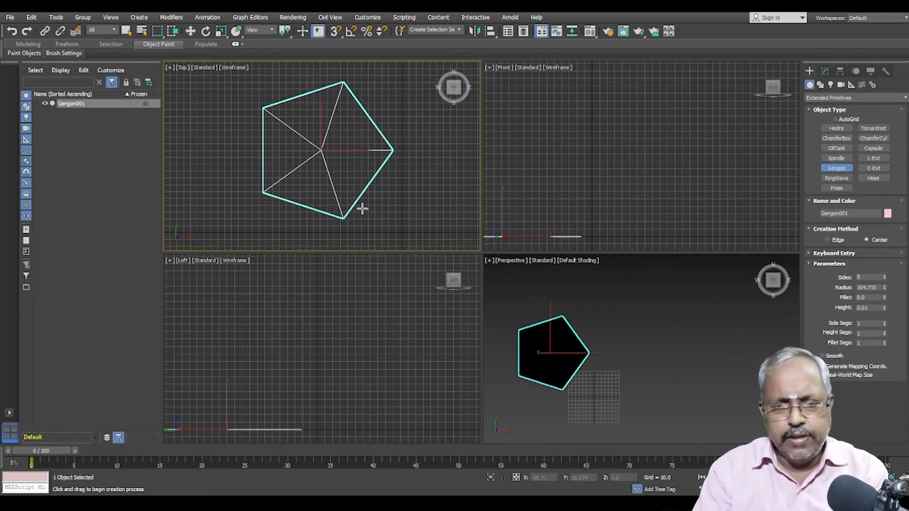
click(314, 76)
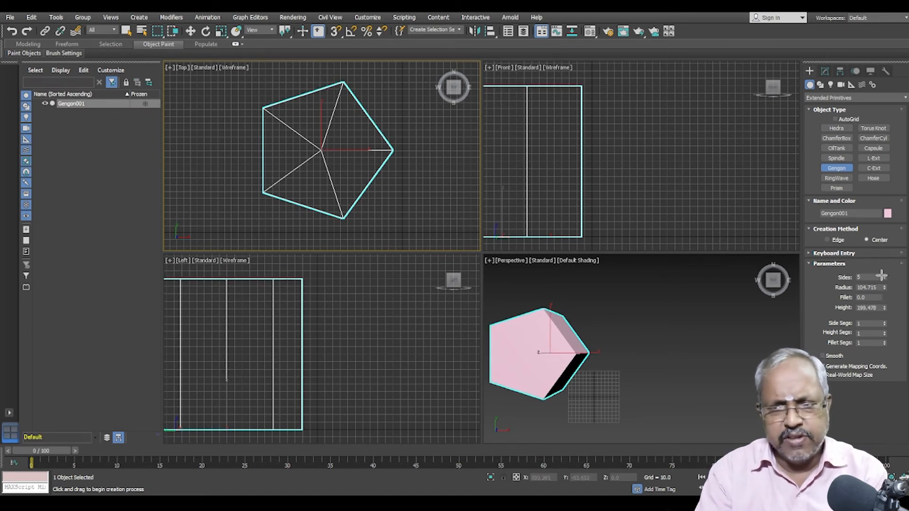
key(Delete)
drag(303, 141, 349, 197)
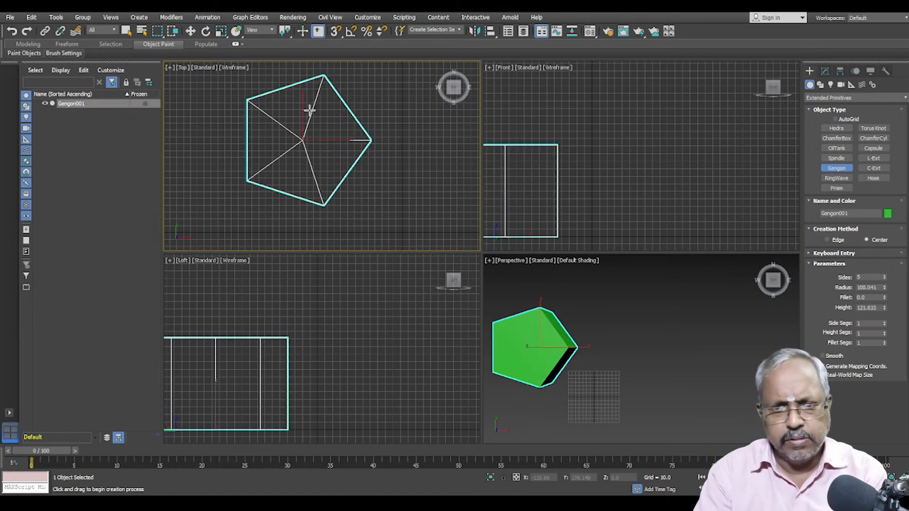
Step: Try the gengon with 6, 4 and 9 sides
mouse_move(883, 278)
mouse_down()
mouse_move(886, 268)
mouse_move(890, 282)
mouse_up()
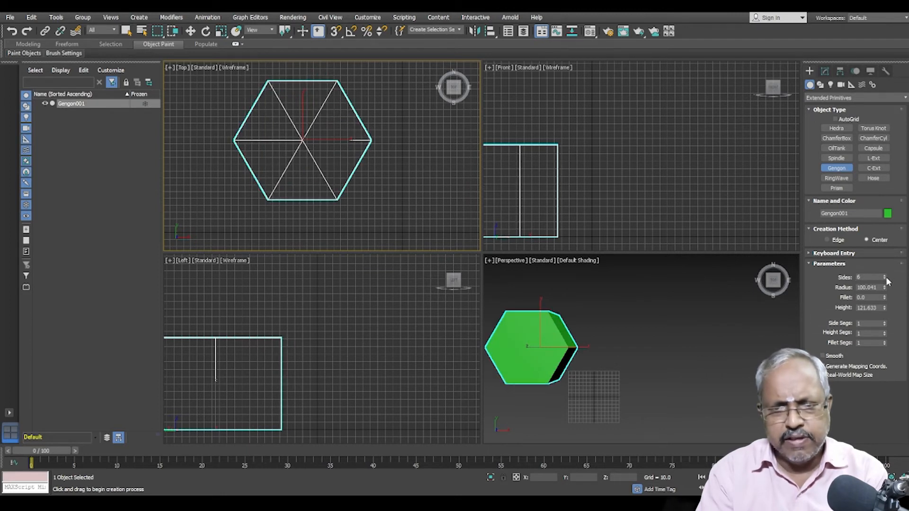
click(885, 278)
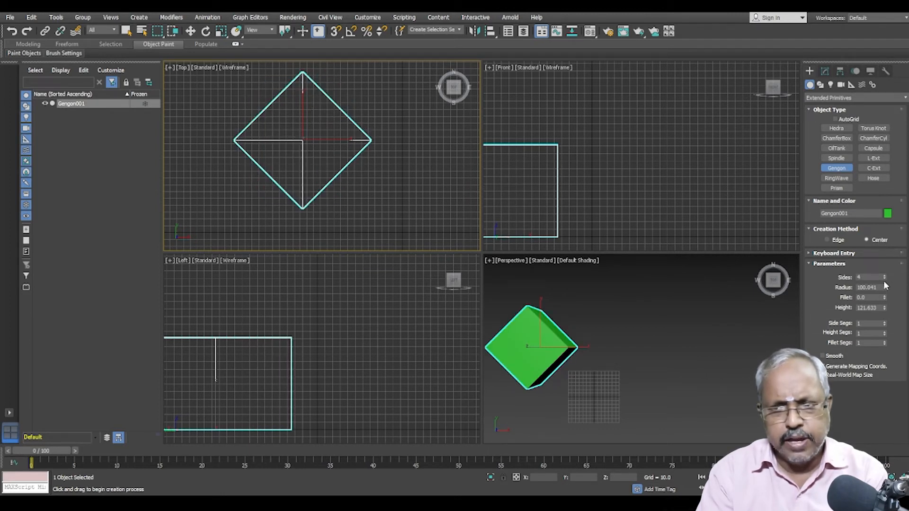
click(884, 276)
drag(886, 277, 885, 277)
Step: Set the gengon's number of sides to 8 and its fillet to 3.53
double_click(866, 277)
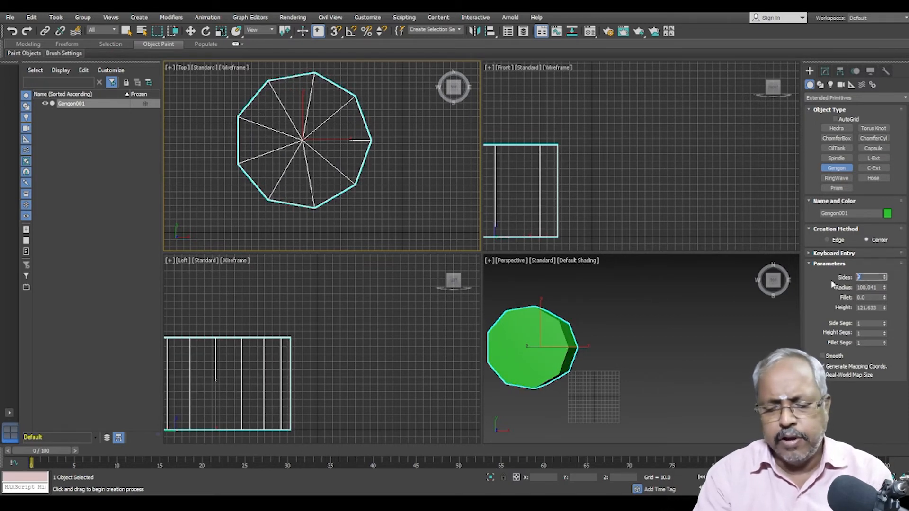
key(Tab)
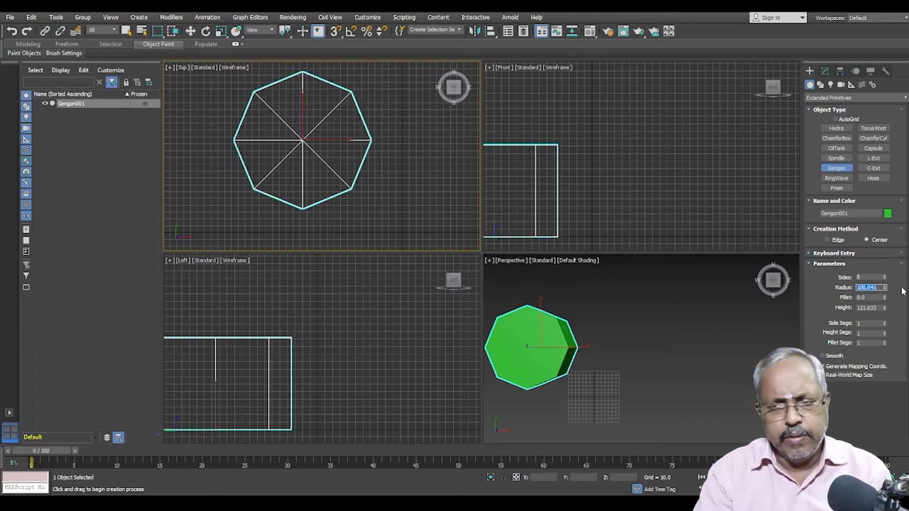
double_click(864, 276)
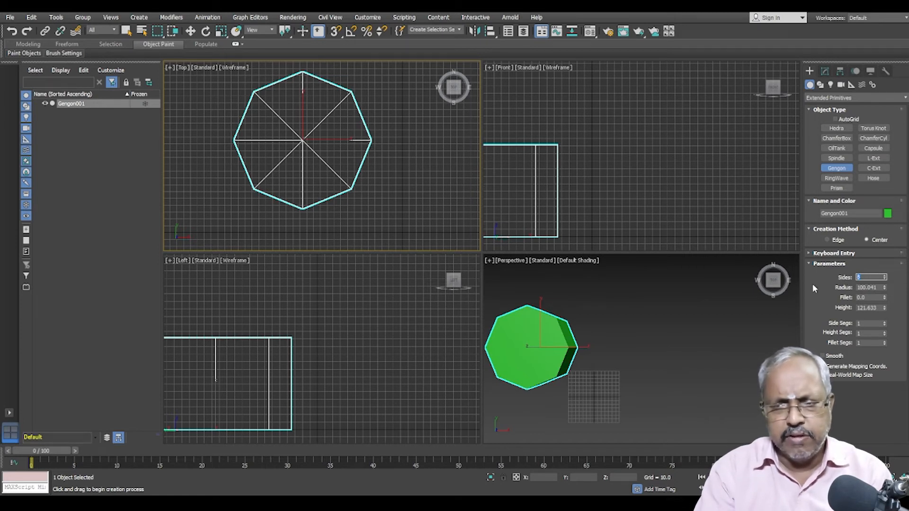
drag(884, 298, 894, 127)
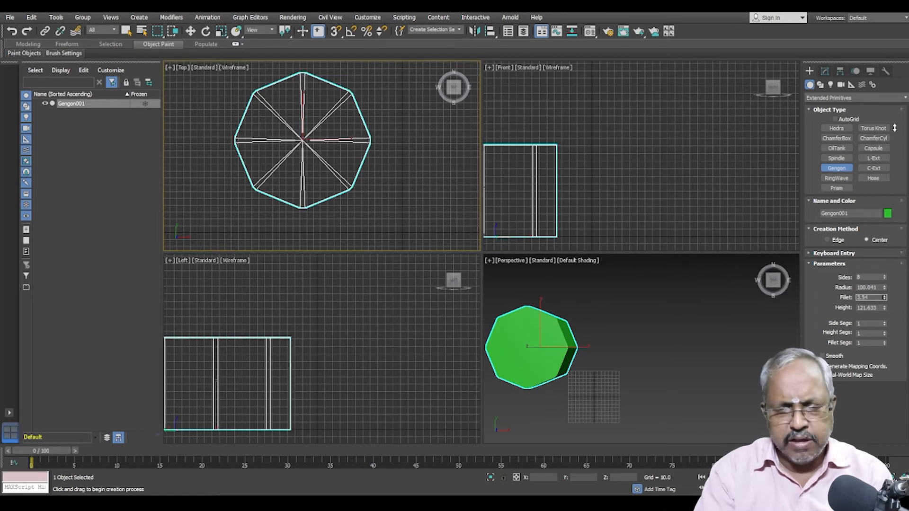
Step: Try to change the gengon's fillet to 0.367 and its side segments to 200, checking its filleted edges in the Perspective view
scroll(580, 341, up, 5)
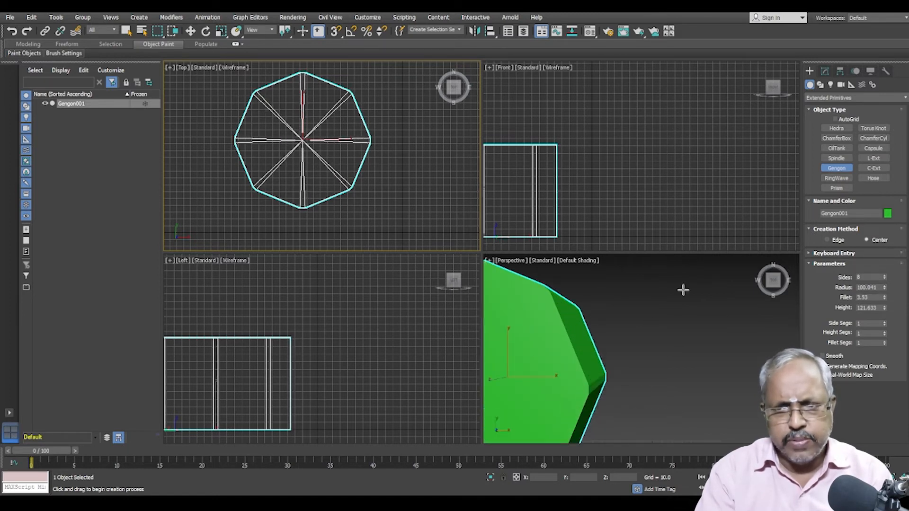
click(758, 260)
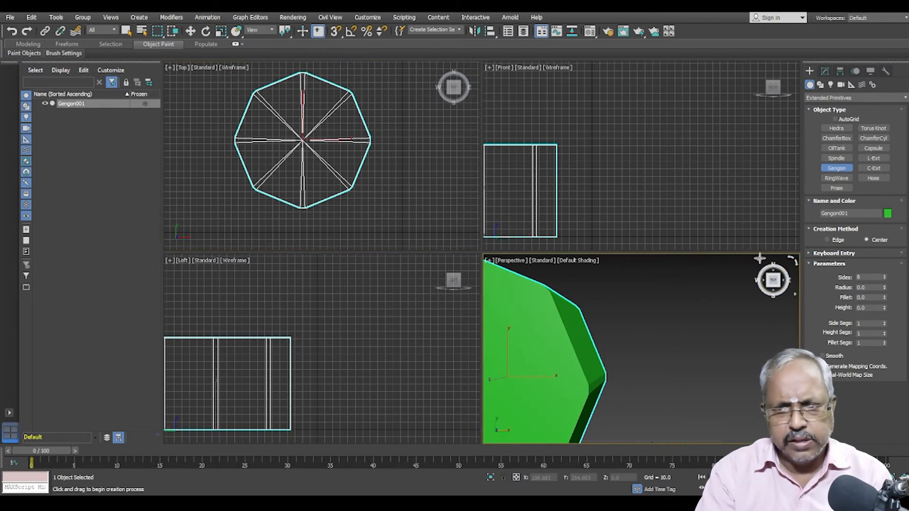
click(759, 257)
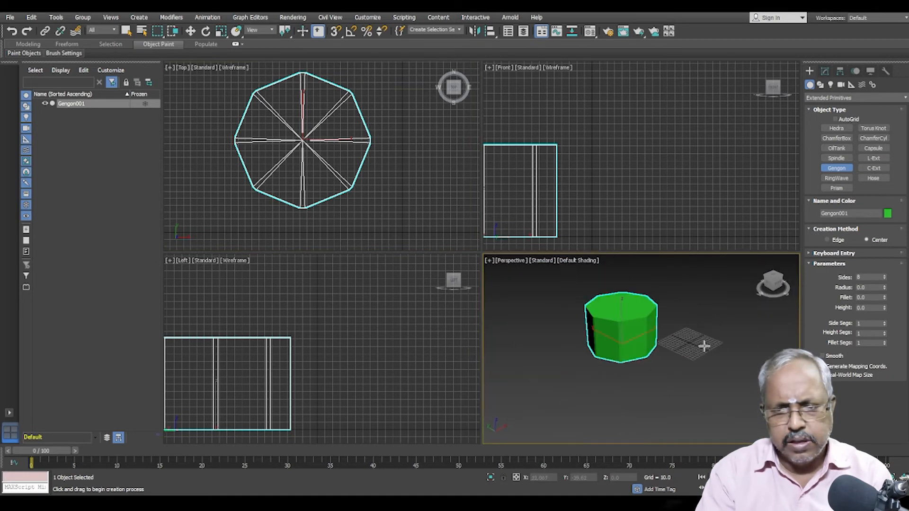
scroll(604, 318, up, 4)
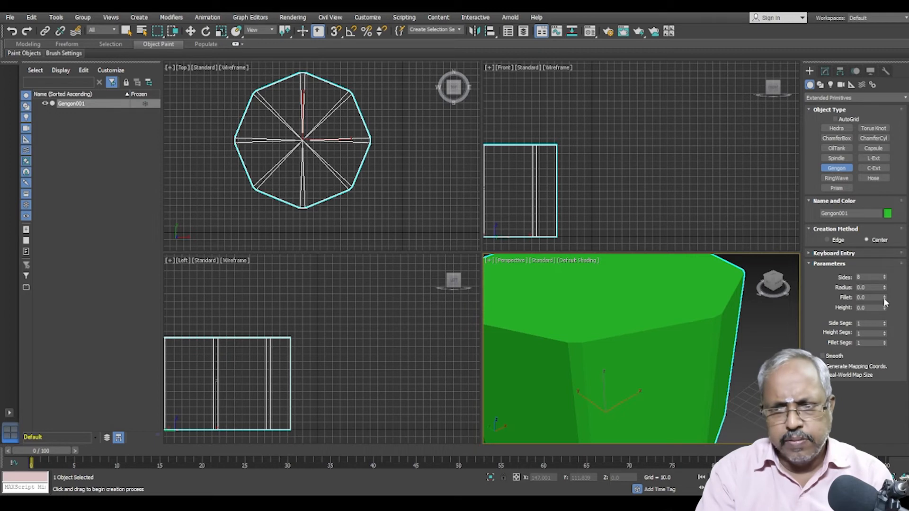
drag(884, 298, 882, 280)
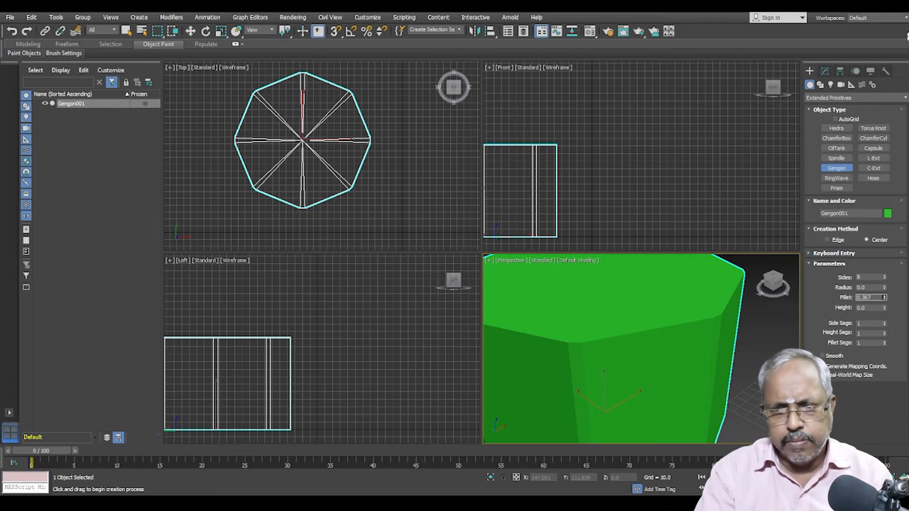
drag(885, 325, 900, 191)
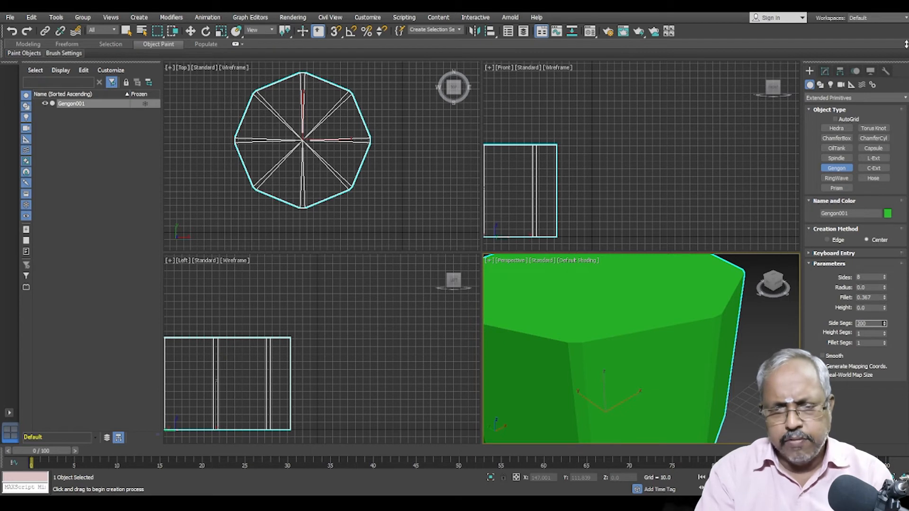
scroll(723, 330, up, 3)
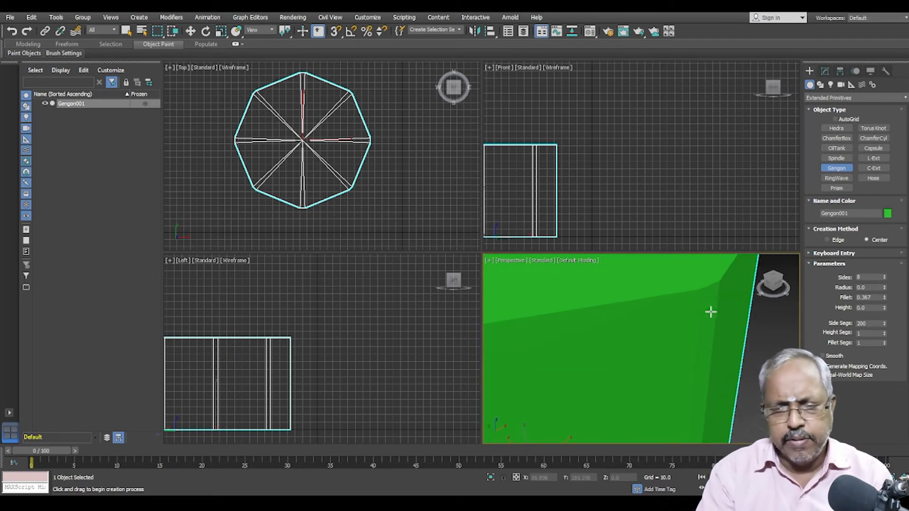
scroll(711, 312, down, 3)
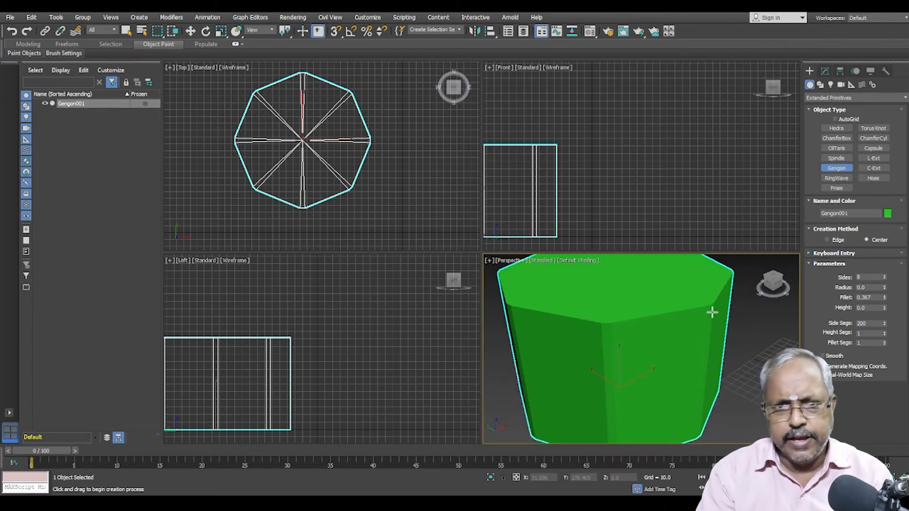
Step: Check the gengon's filleted corners in the Top view and try to reduce its fillet to 0.0
scroll(711, 312, down, 3)
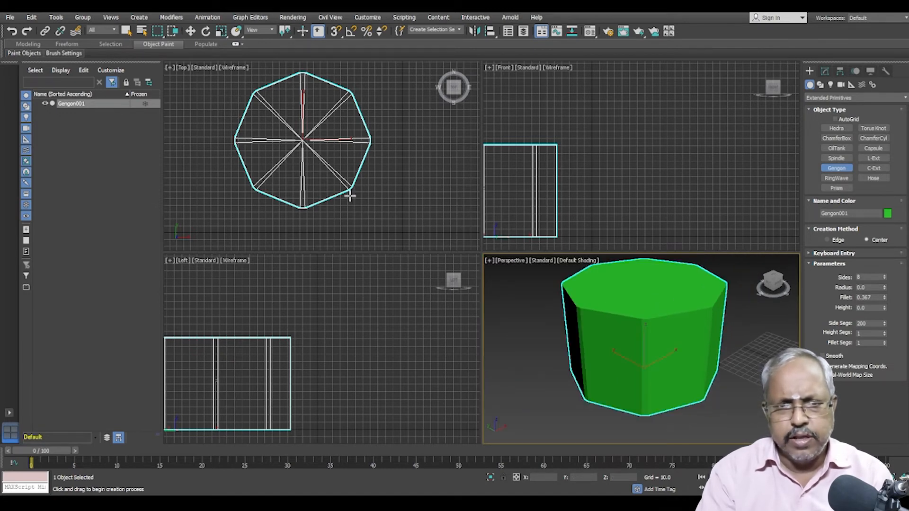
scroll(350, 197, up, 3)
scroll(339, 178, up, 3)
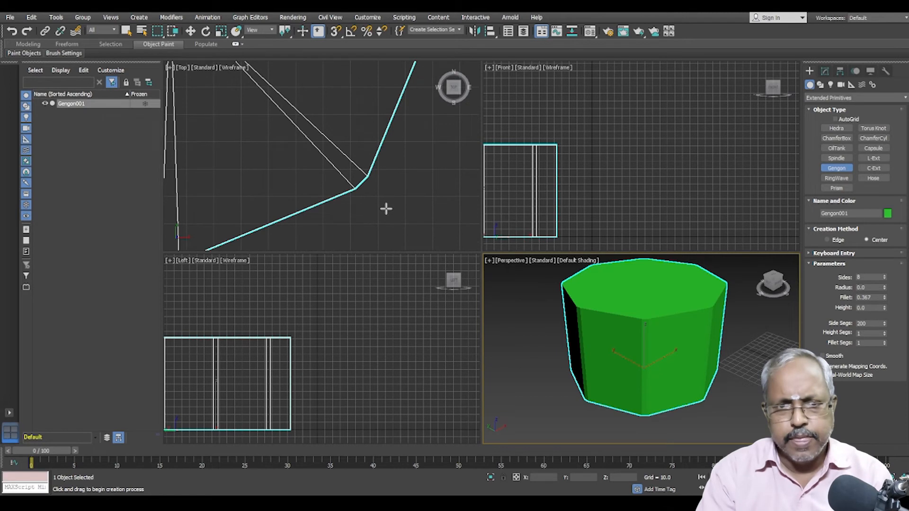
scroll(385, 208, down, 3)
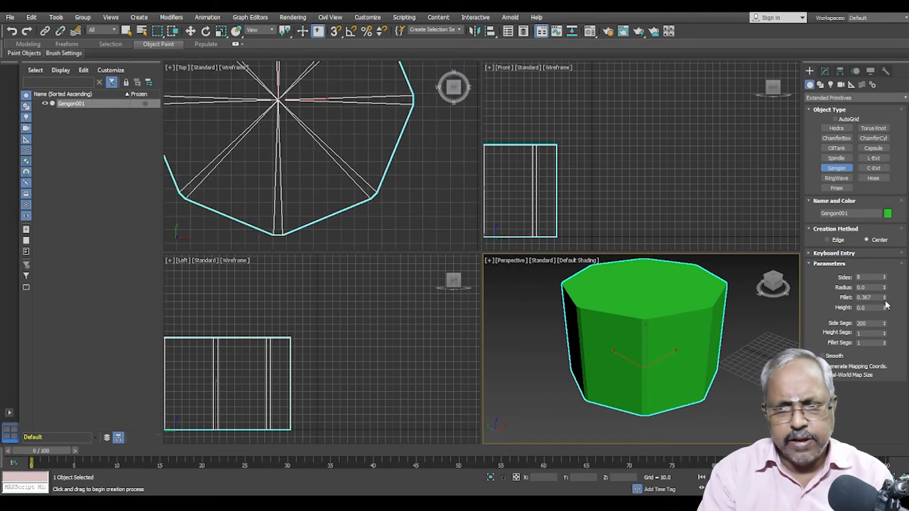
drag(885, 300, 899, 383)
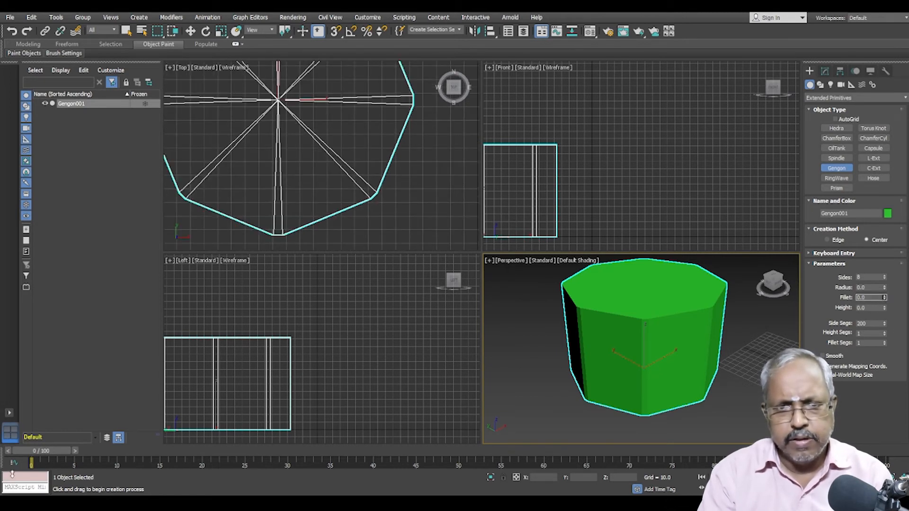
scroll(318, 197, down, 3)
drag(217, 105, 294, 183)
right_click(294, 183)
right_click(326, 183)
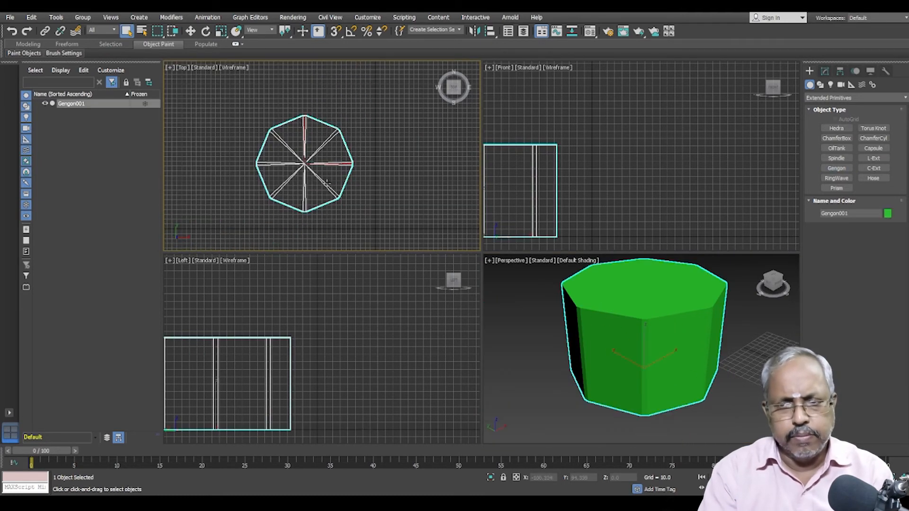
Step: Modify the existing gengon, setting its fillet to 14.544 and its fillet segments to 101
click(824, 71)
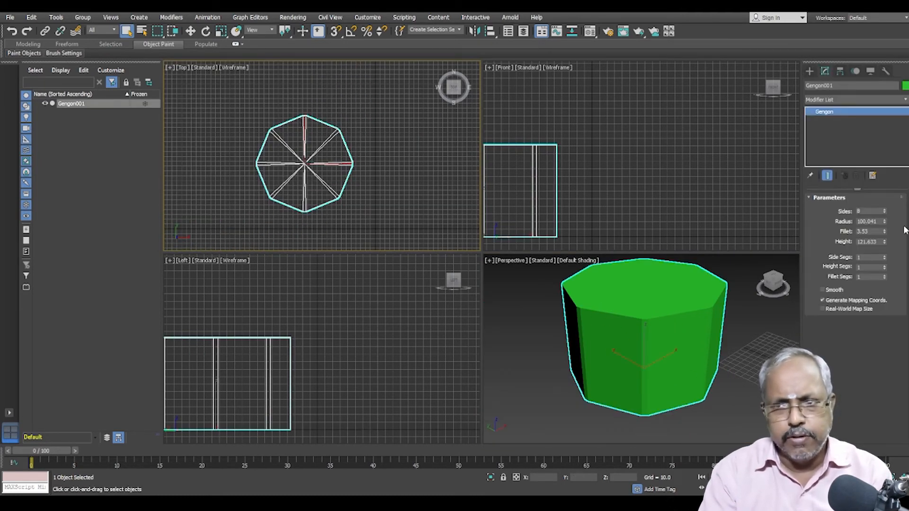
drag(883, 233, 348, 192)
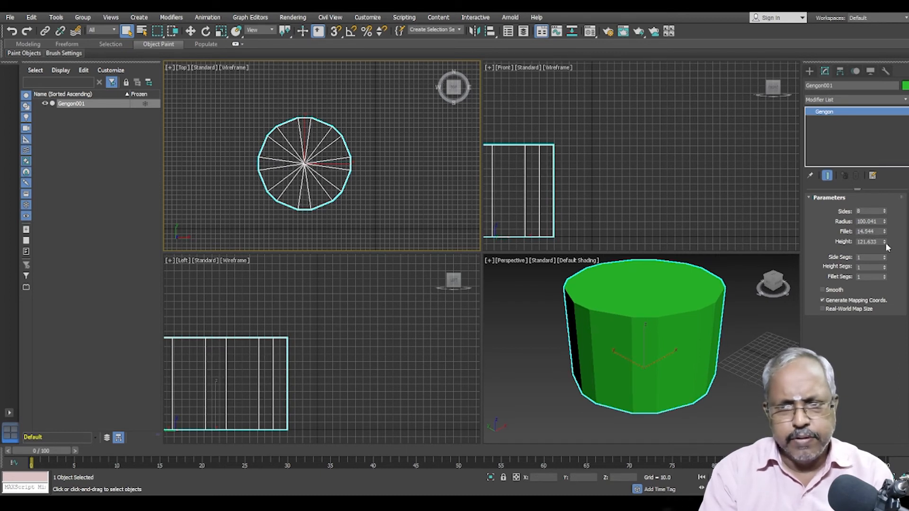
drag(884, 278, 894, 244)
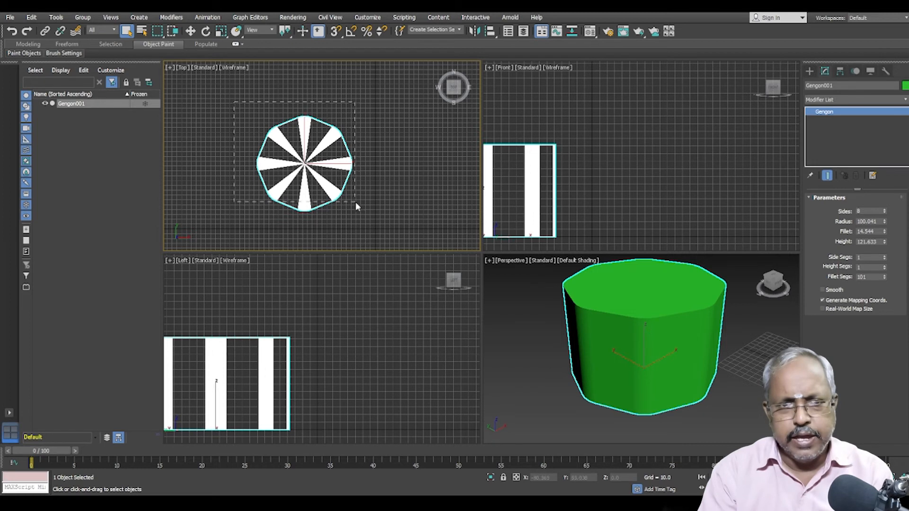
Step: Delete the gengon and draw a RingWave in the Top view with about 219.1 radius and 146.7 ring width
key(Delete)
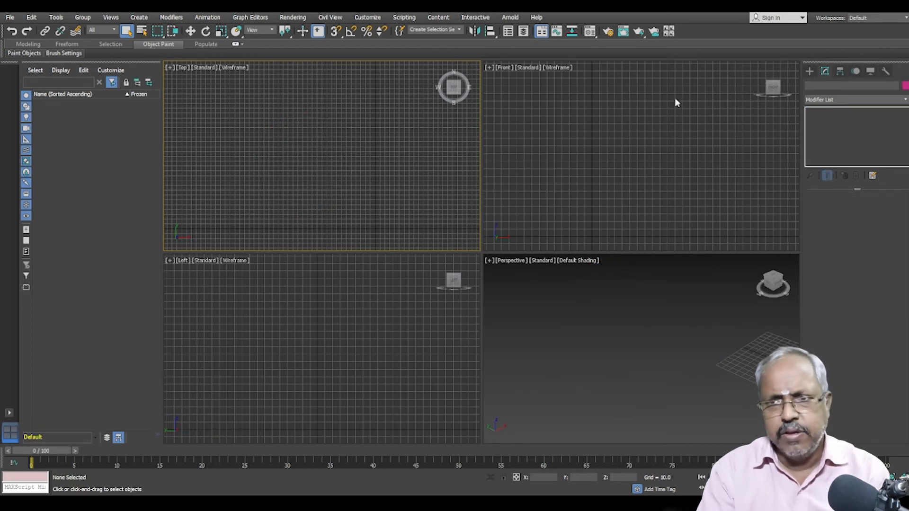
click(812, 71)
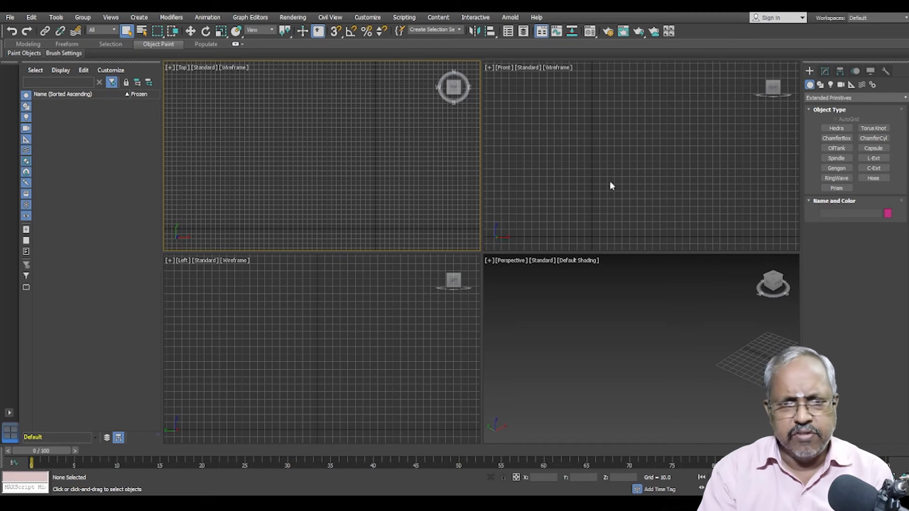
click(835, 178)
drag(331, 142, 414, 211)
click(363, 159)
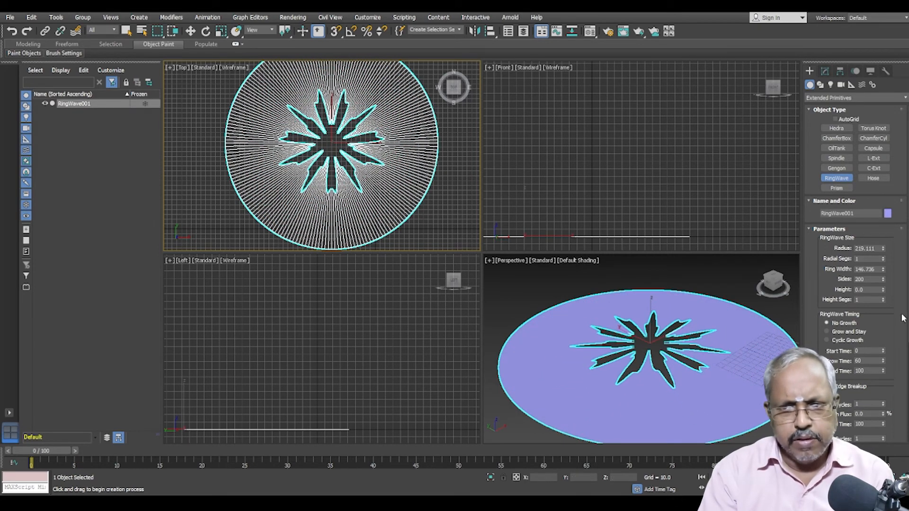
Step: Set the RingWave's sides to 224 and its start time to -11, trying 17 on the way
drag(883, 282, 883, 275)
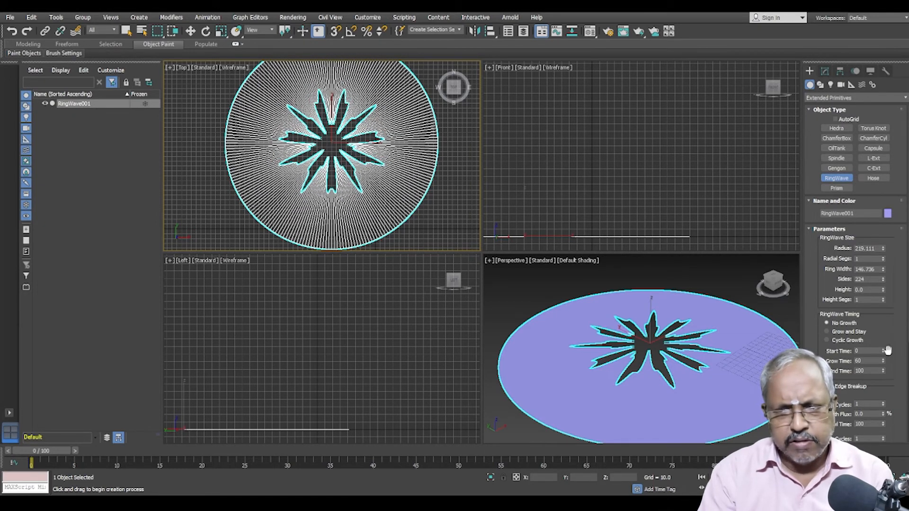
mouse_move(883, 351)
mouse_down()
mouse_move(884, 343)
mouse_move(885, 352)
mouse_up()
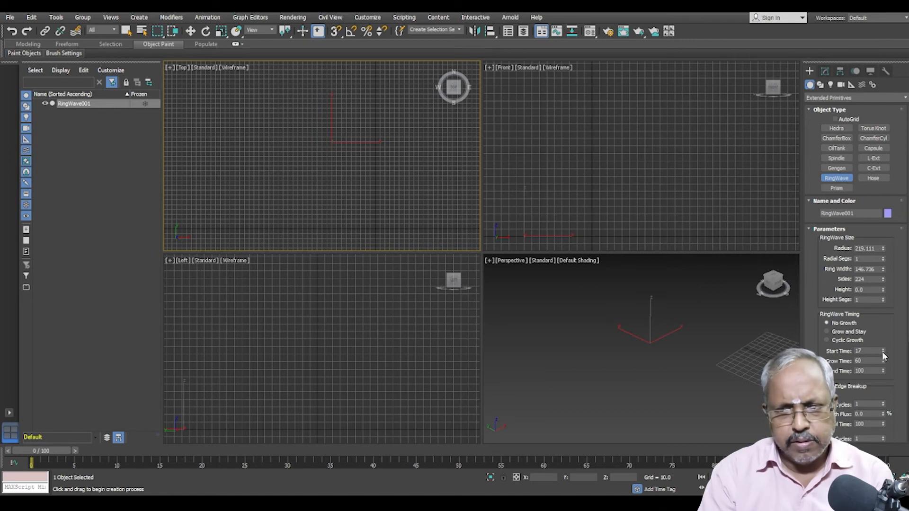
drag(883, 351, 884, 370)
drag(886, 368, 880, 364)
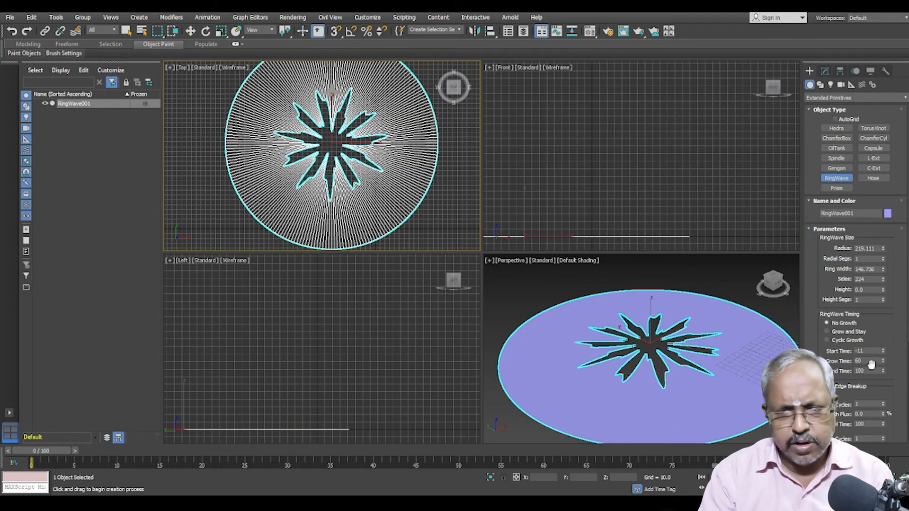
Step: Play the RingWave animation with the No Growth, Grow and Stay, and Cyclic Growth timing options in turn
key(slash)
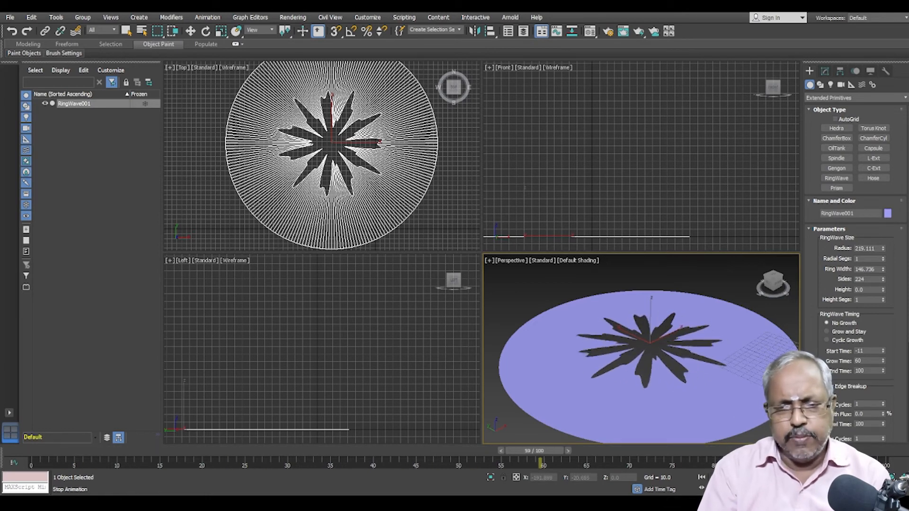
click(725, 477)
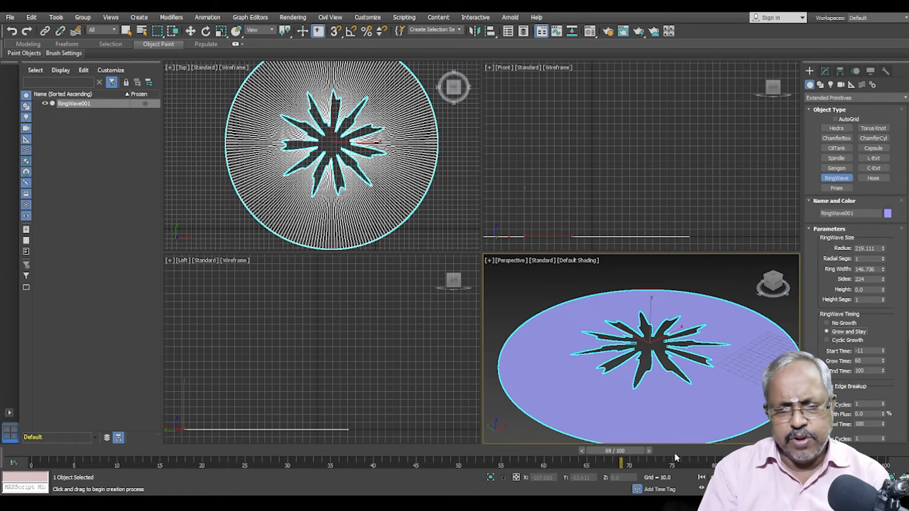
key(/)
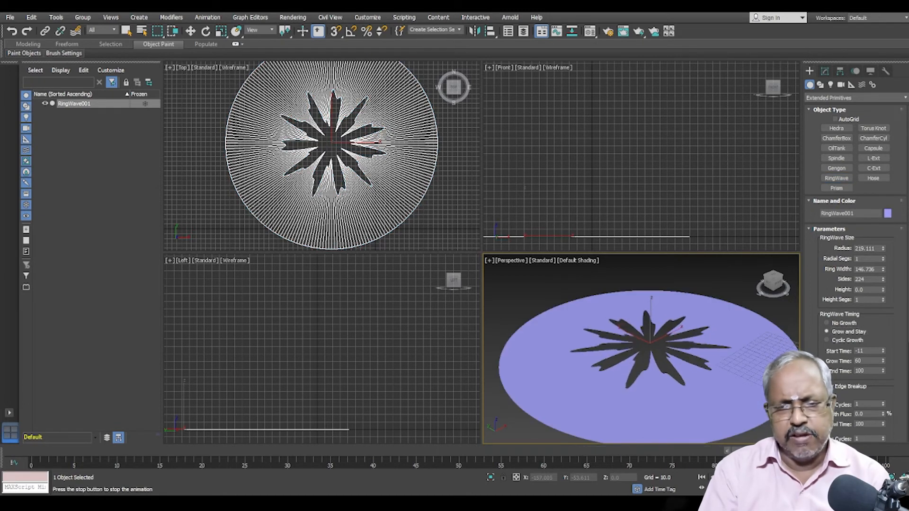
key(/)
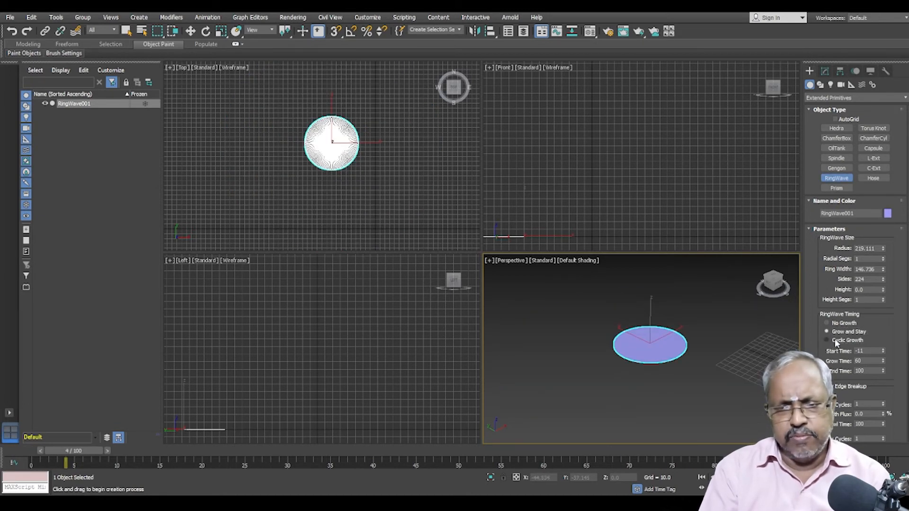
key(/)
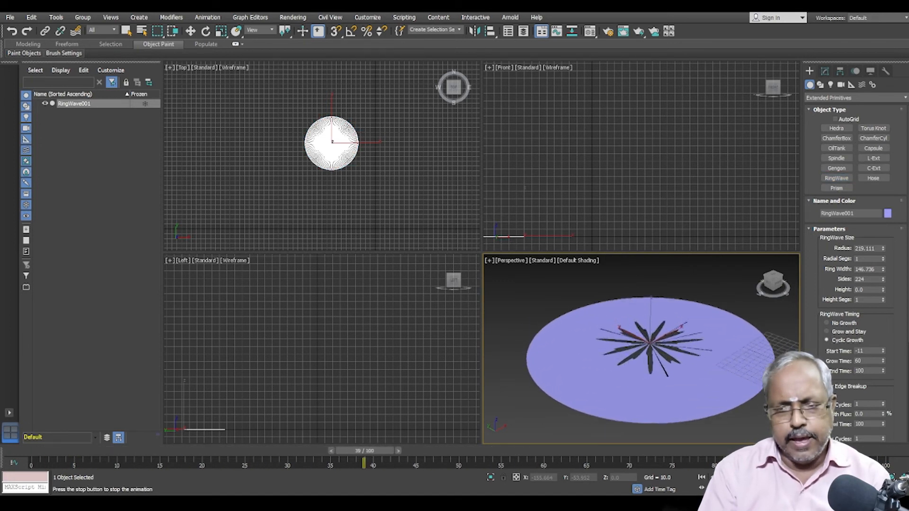
key(/)
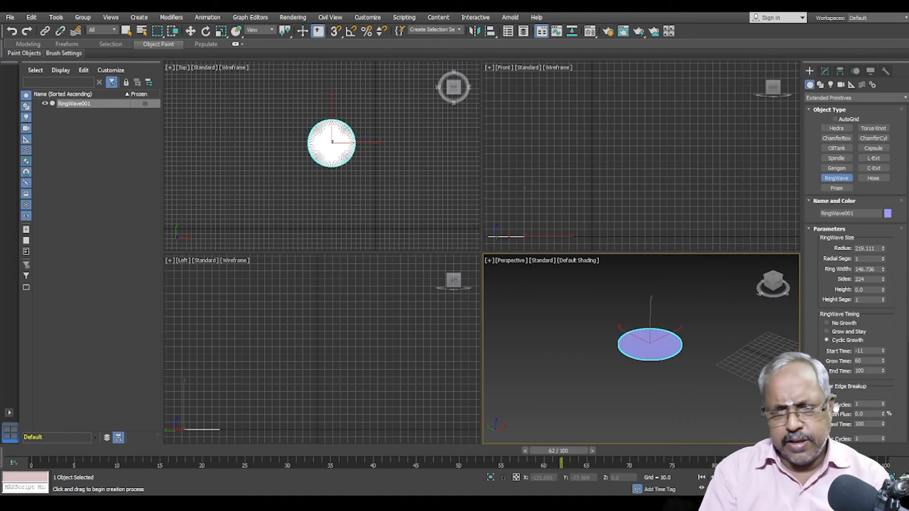
Step: Leave RingWave creation and delete the RingWave from the scene
click(280, 105)
drag(269, 109, 364, 198)
right_click(366, 197)
right_click(365, 197)
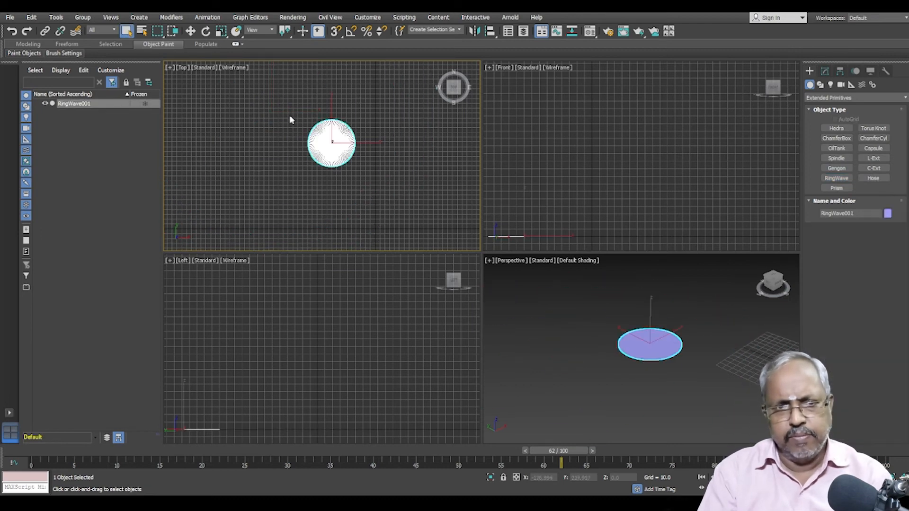
key(Delete)
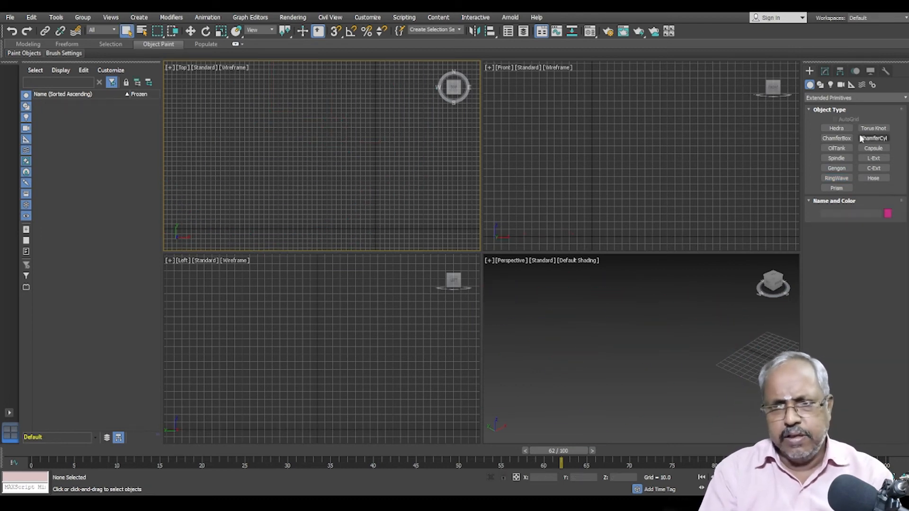
Step: Draw a Hose in the Top view with about 155.1 diameter and 180.9 height
click(872, 178)
drag(331, 142, 357, 170)
click(337, 84)
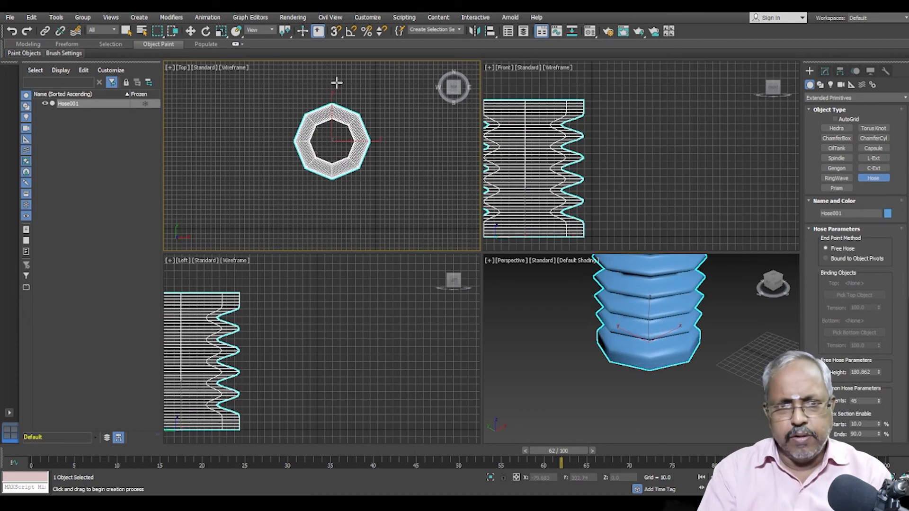
scroll(373, 187, down, 4)
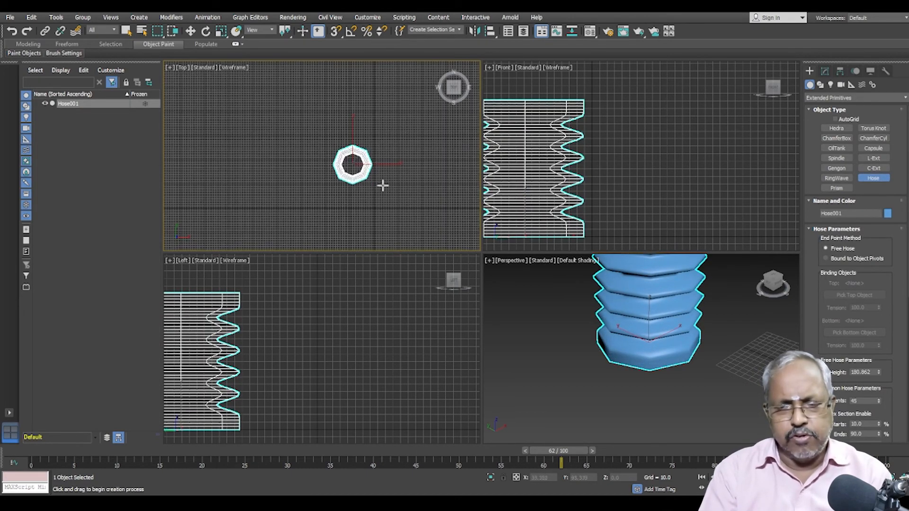
scroll(685, 353, down, 2)
scroll(674, 295, down, 3)
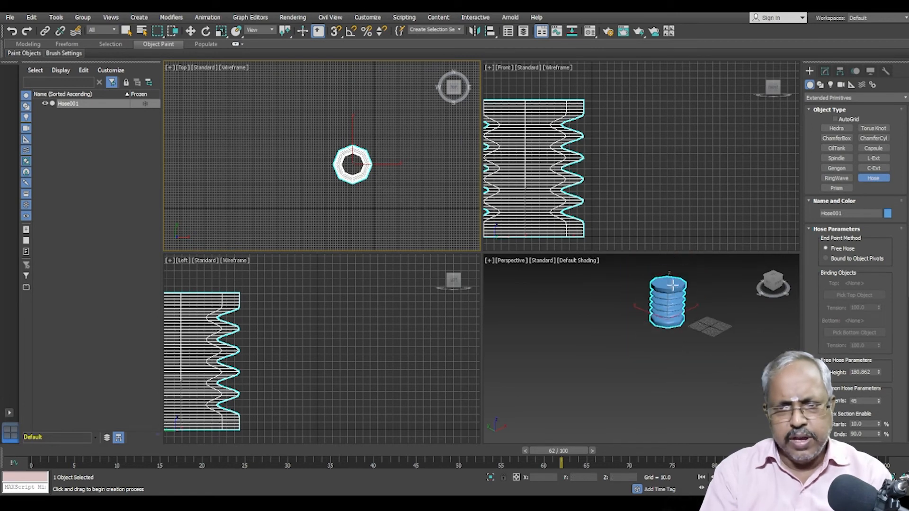
scroll(674, 287, up, 4)
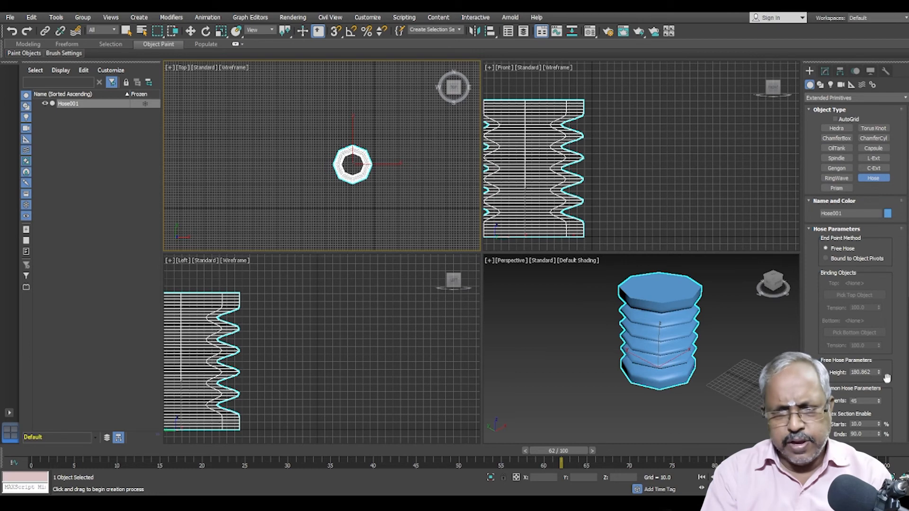
Step: Set the free hose's height to 181.862 and bring its shape settings into view
drag(886, 376, 878, 283)
scroll(876, 345, down, 3)
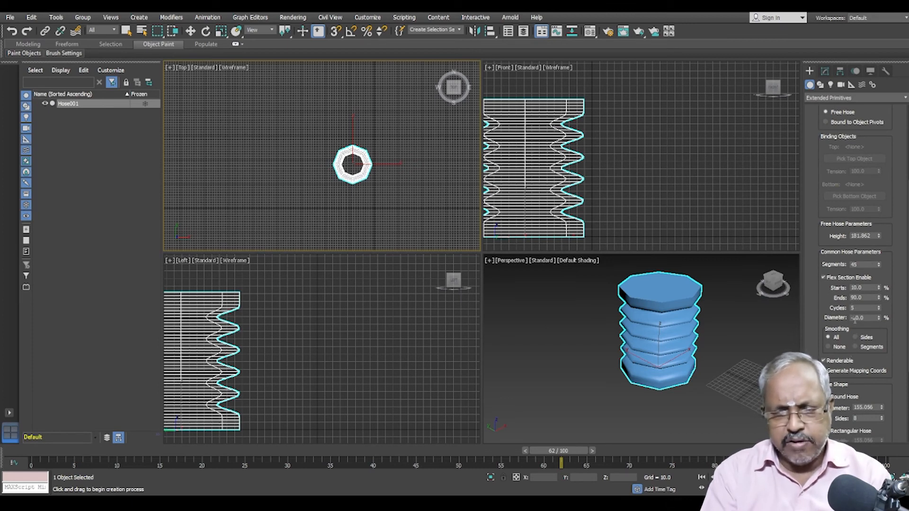
drag(853, 384, 844, 328)
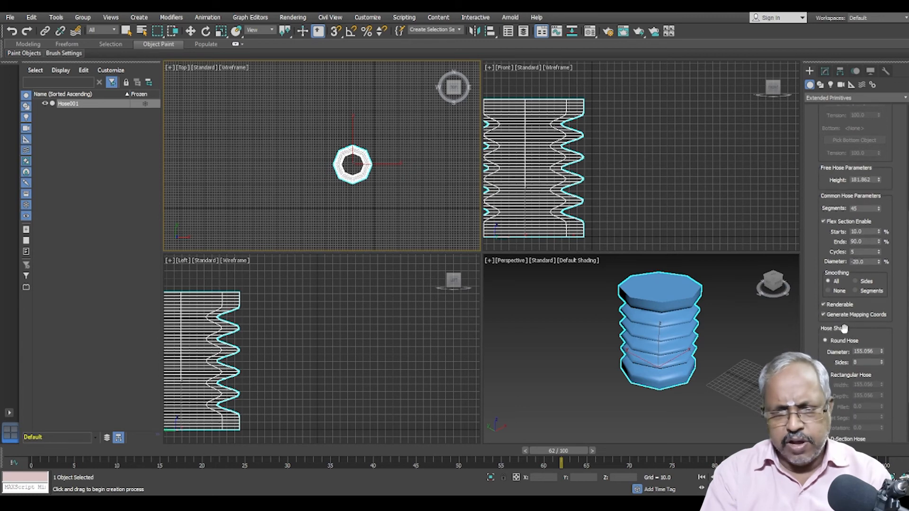
Step: Try the Rectangular Hose shape and return to a Round Hose with 6 sides
click(828, 377)
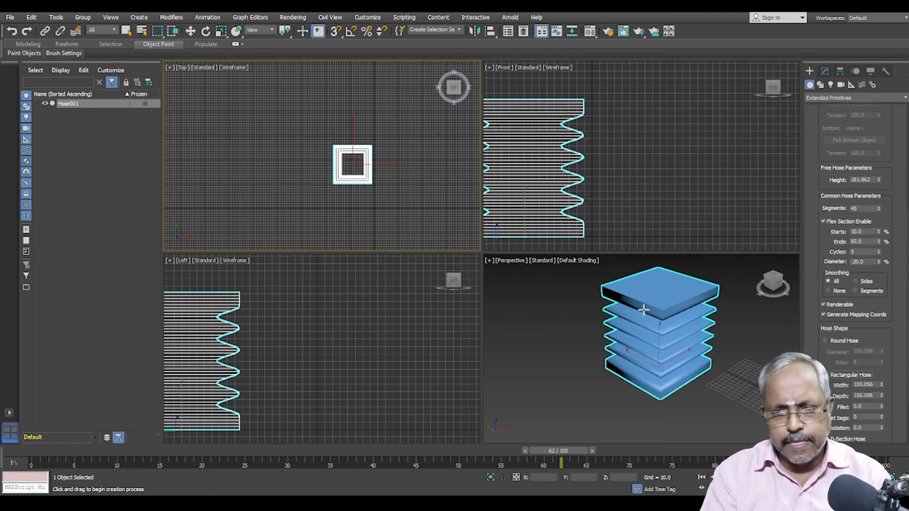
click(825, 341)
drag(881, 362, 886, 362)
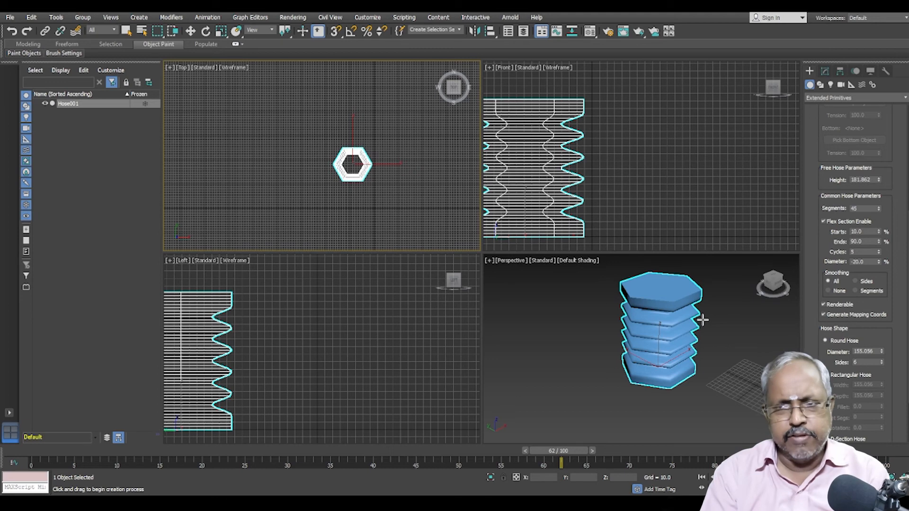
Step: Delete the hose and draw a Base/Apex Prism with sides of about 328.3, 441.4 and 376.7 and a height of 214.3
key(w)
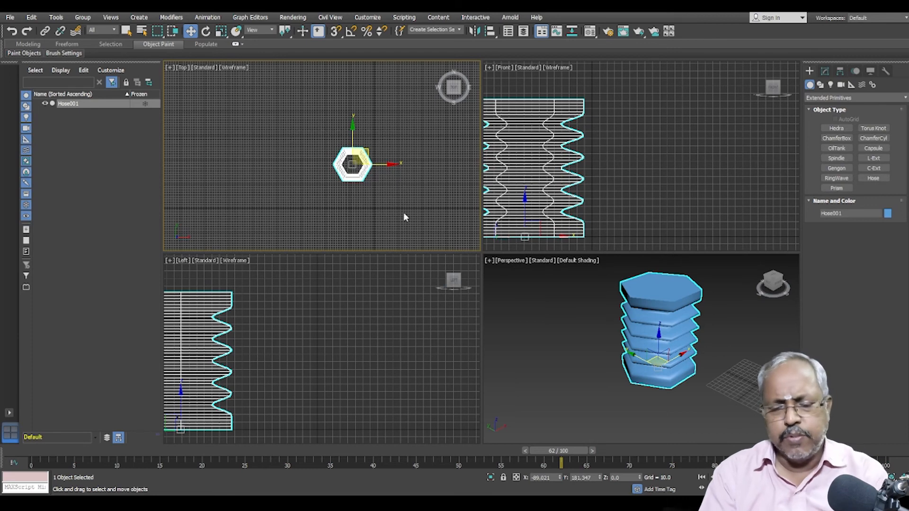
key(Delete)
click(833, 189)
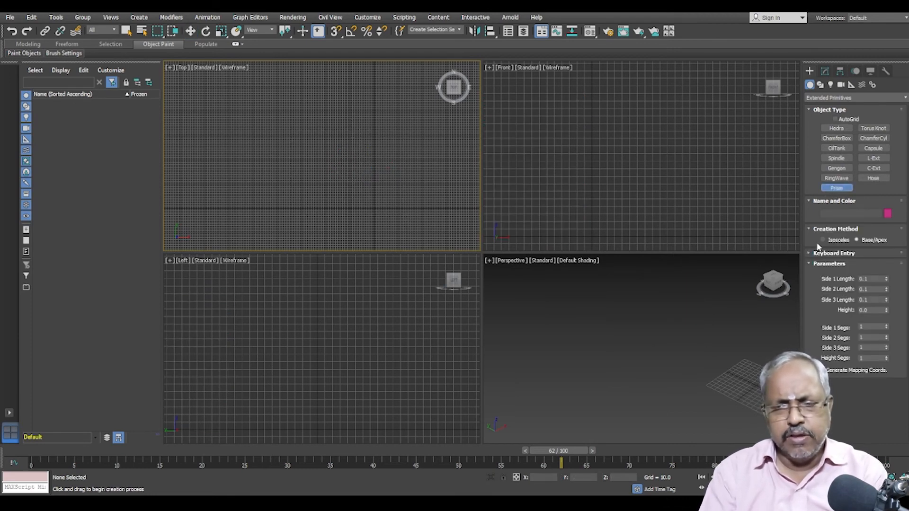
drag(331, 159, 411, 201)
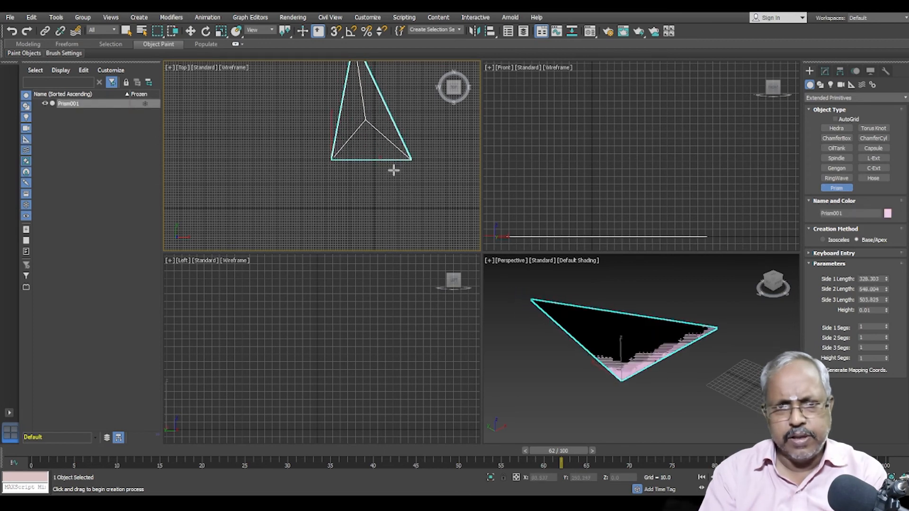
click(391, 191)
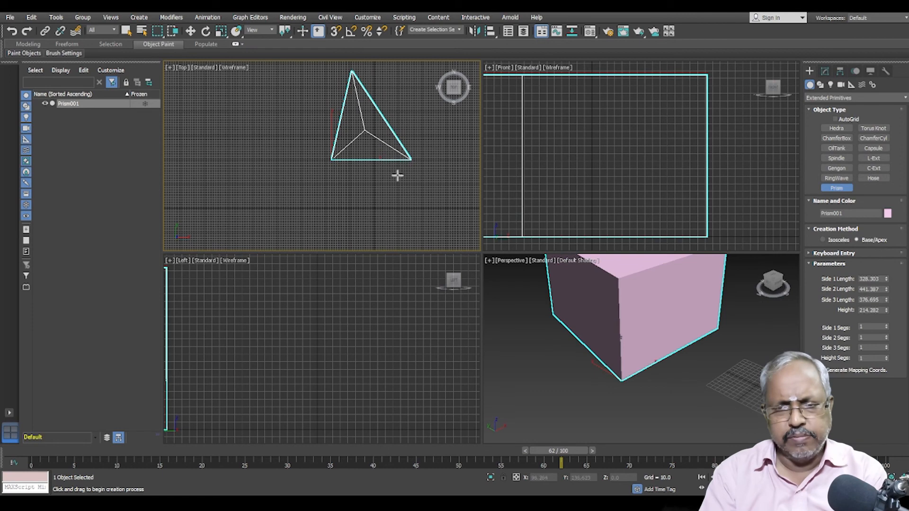
Step: Set the prism's side lengths to 449.776, 488.767 and 418.132 and its height to 231.424
scroll(399, 184, down, 2)
middle_drag(658, 344, 655, 375)
click(824, 72)
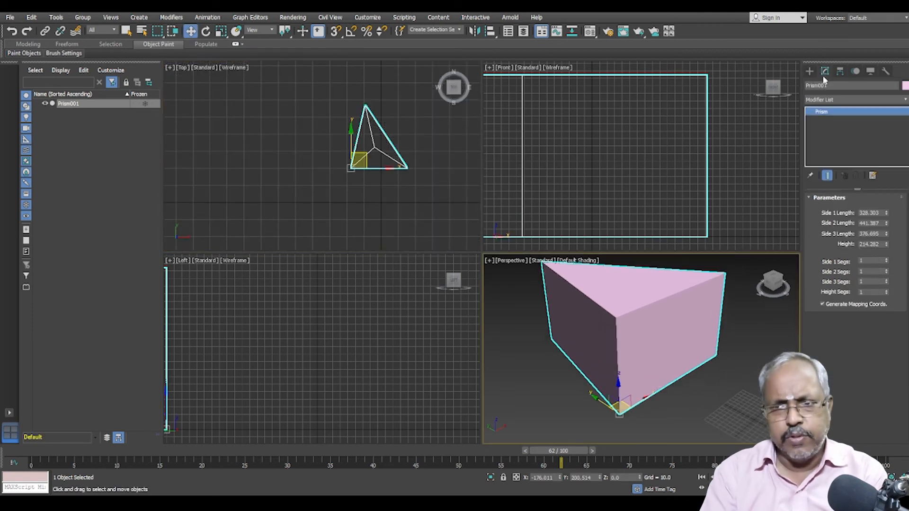
drag(887, 215, 887, 239)
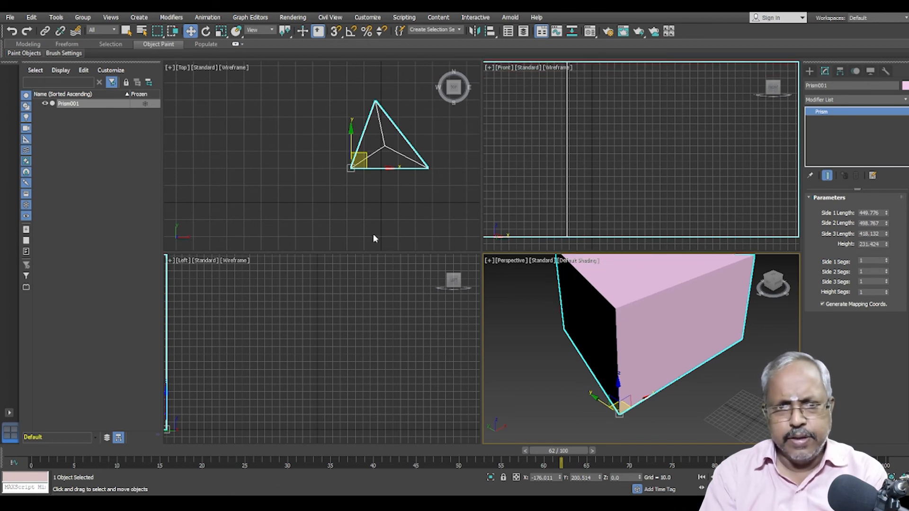
Step: Return to the extended primitive creation options and delete the prism from the Top view
click(365, 220)
scroll(365, 218, down, 3)
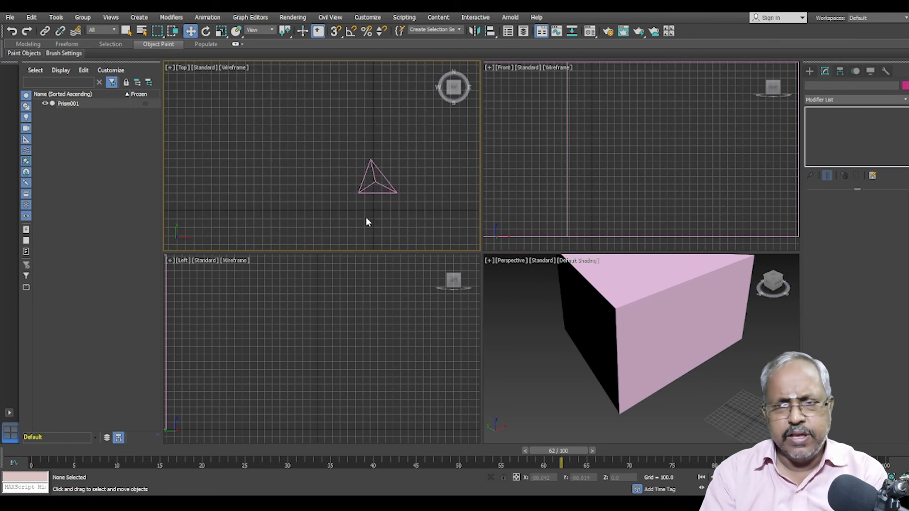
click(810, 71)
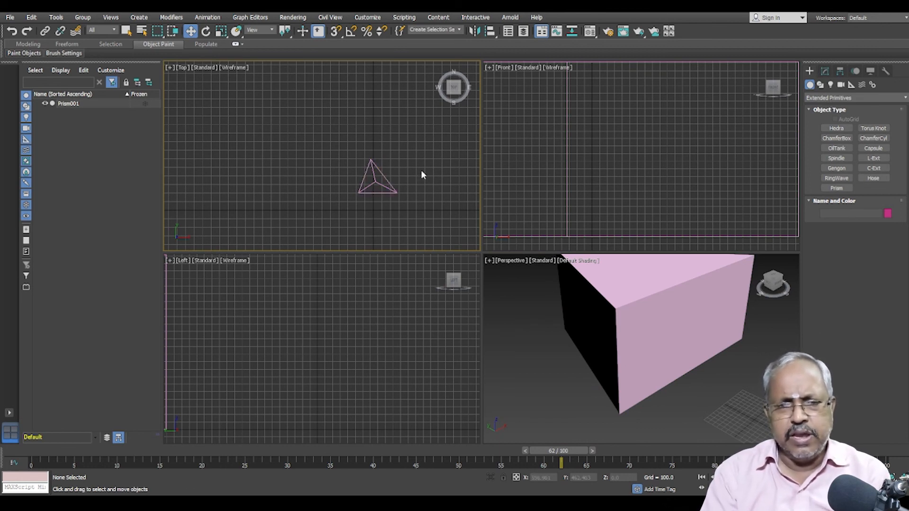
scroll(397, 160, down, 2)
drag(349, 151, 402, 192)
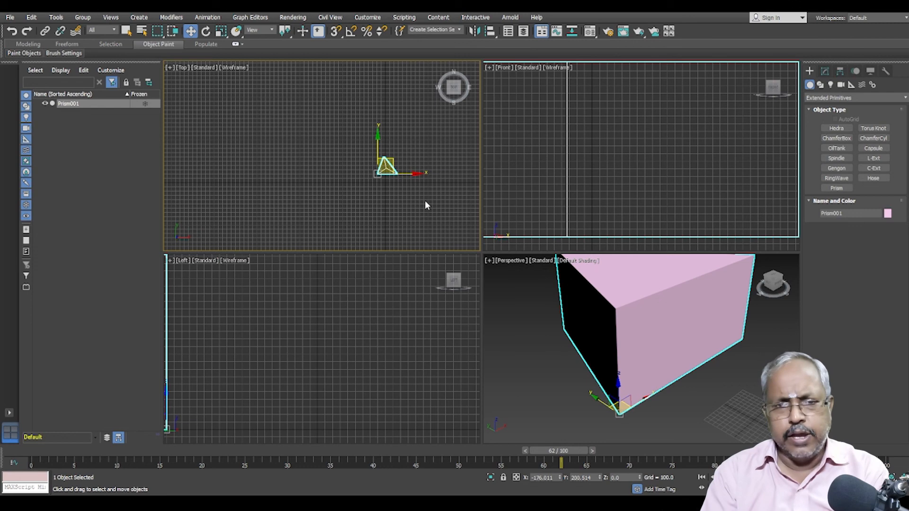
key(Delete)
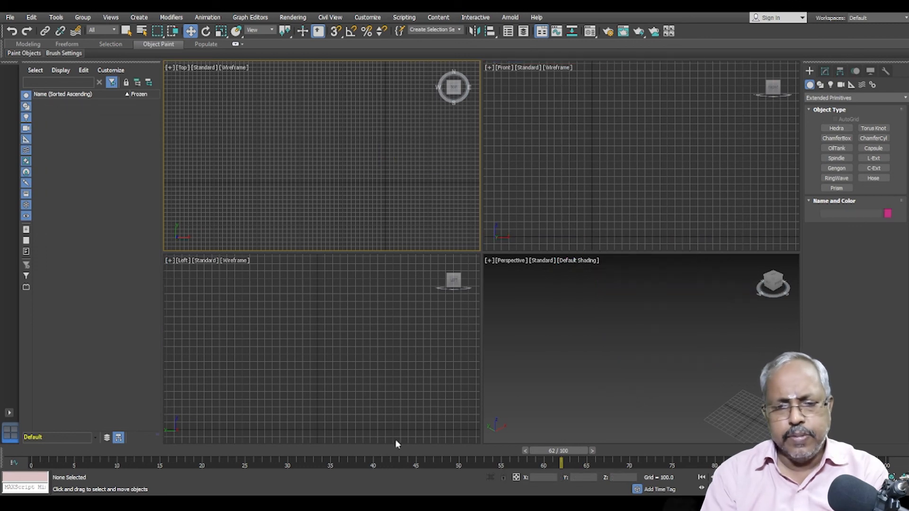